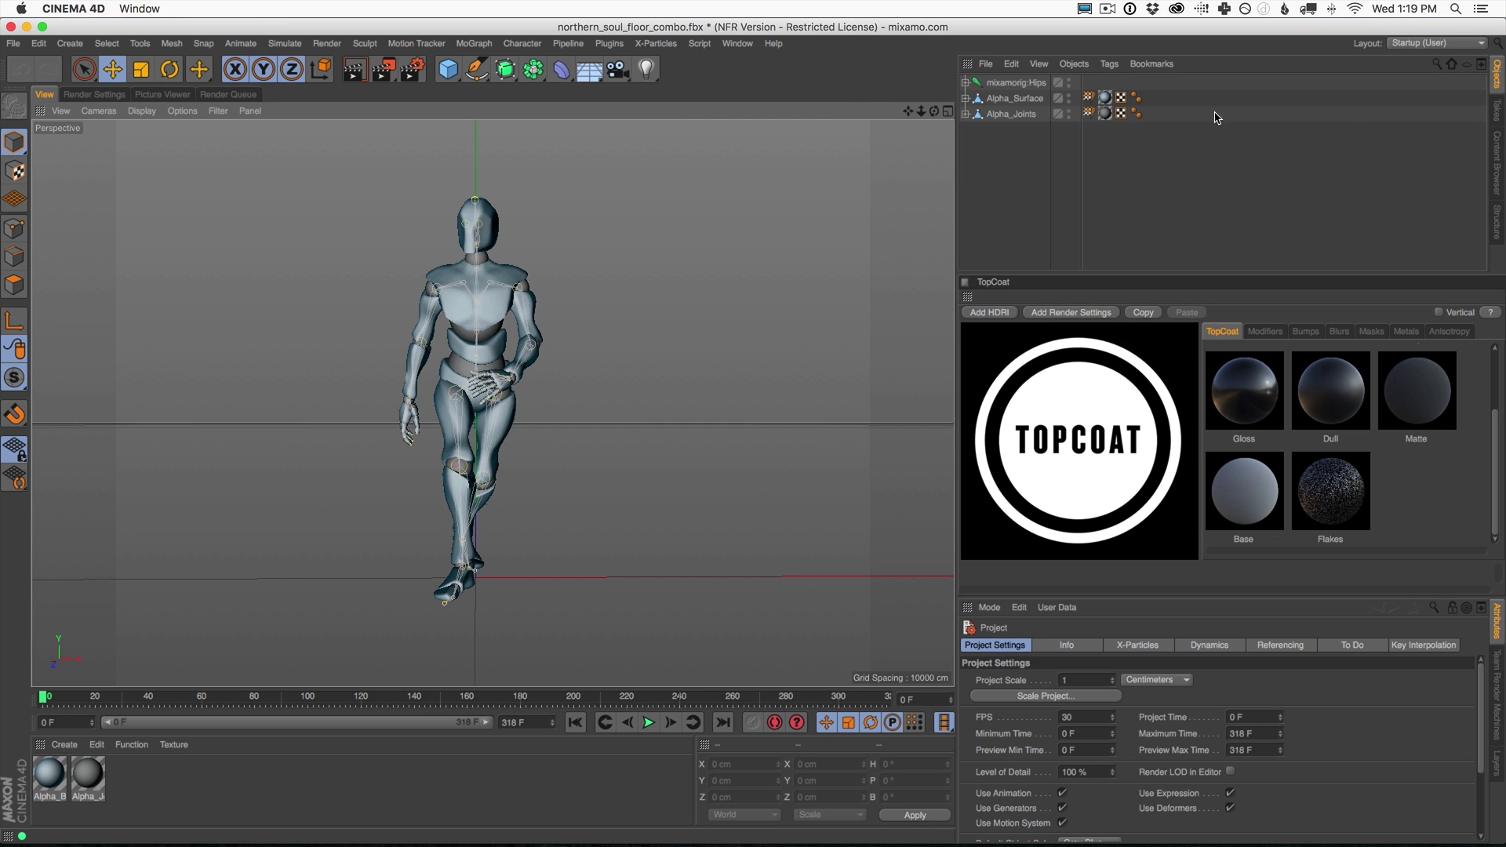
In the Take Manager, lock all overrides so material edits change the main take.
click(737, 44)
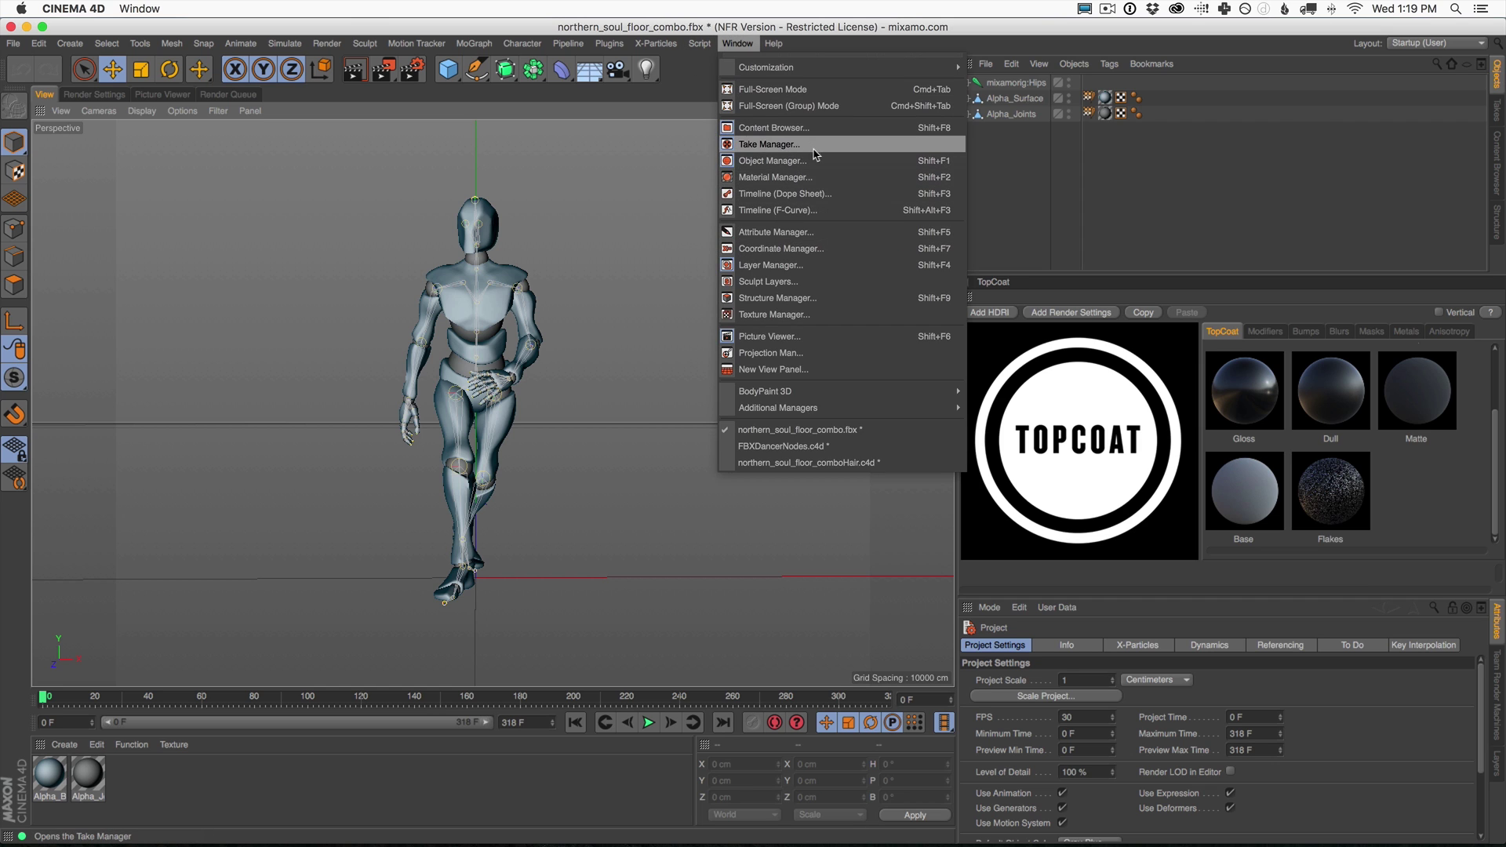
click(816, 145)
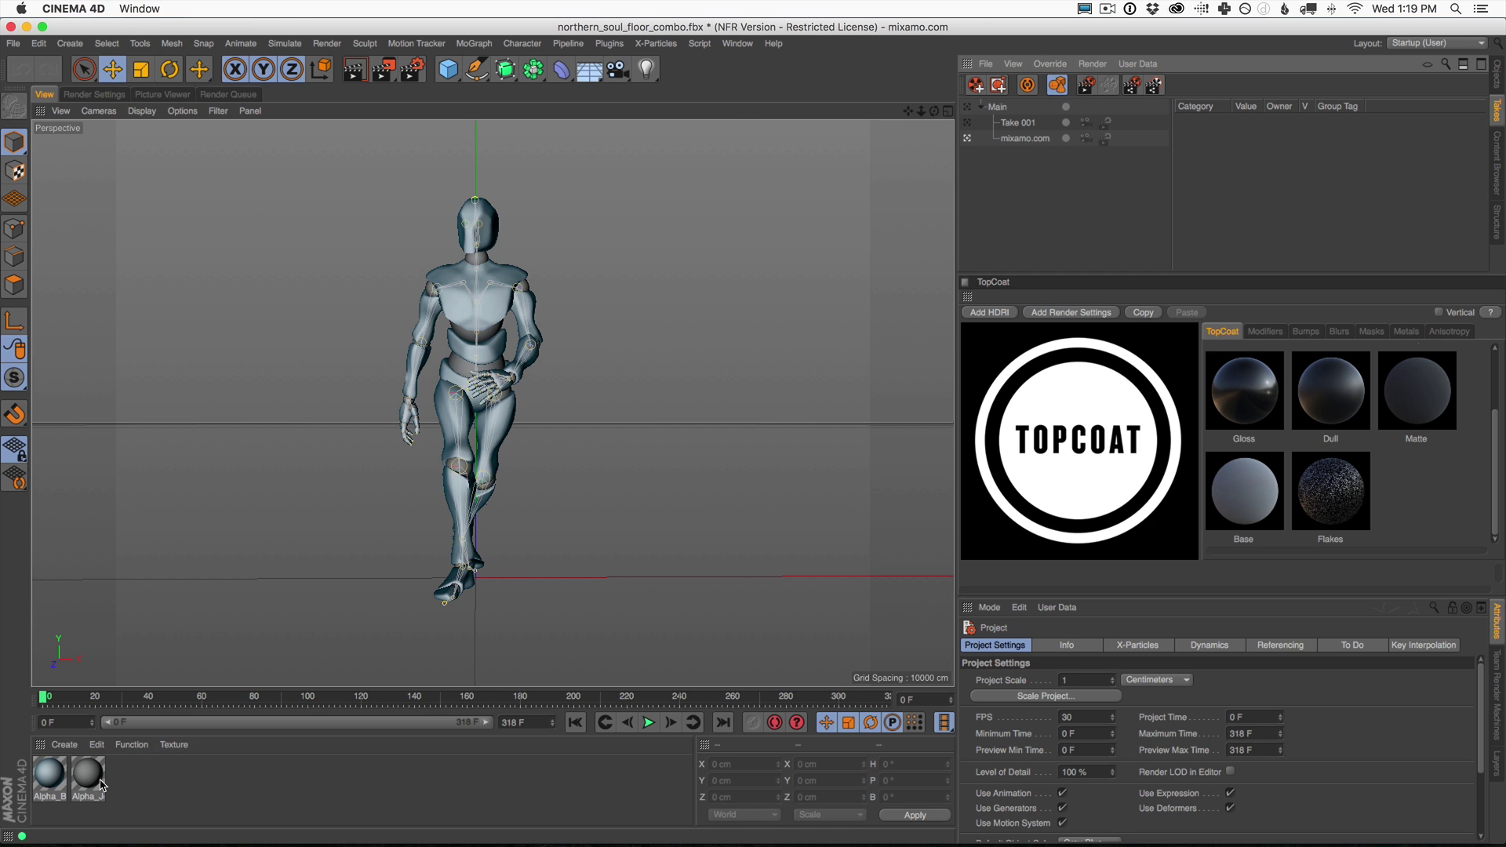
double_click(101, 785)
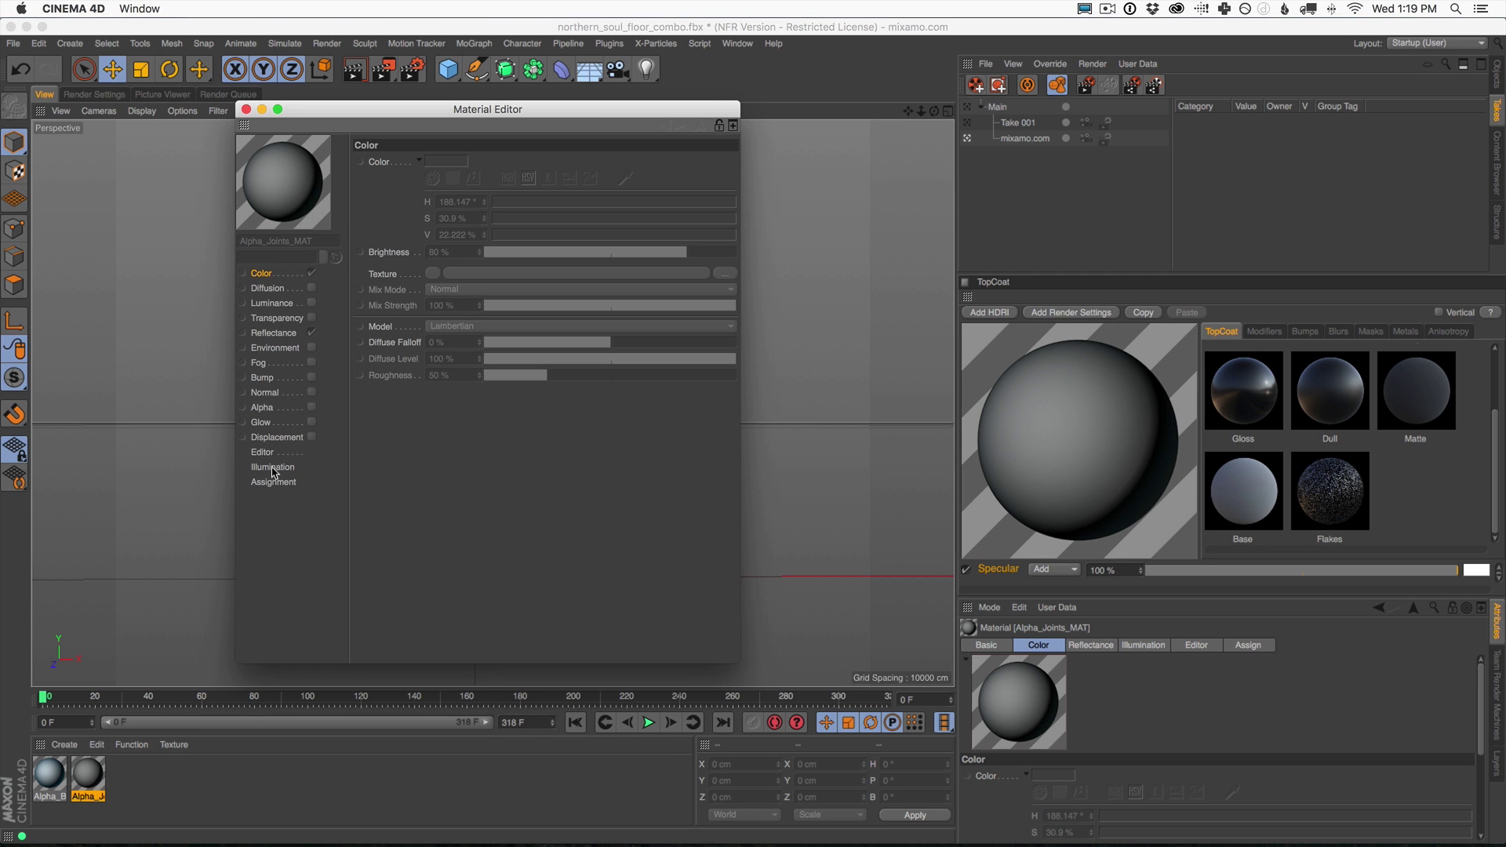
click(246, 109)
click(1050, 63)
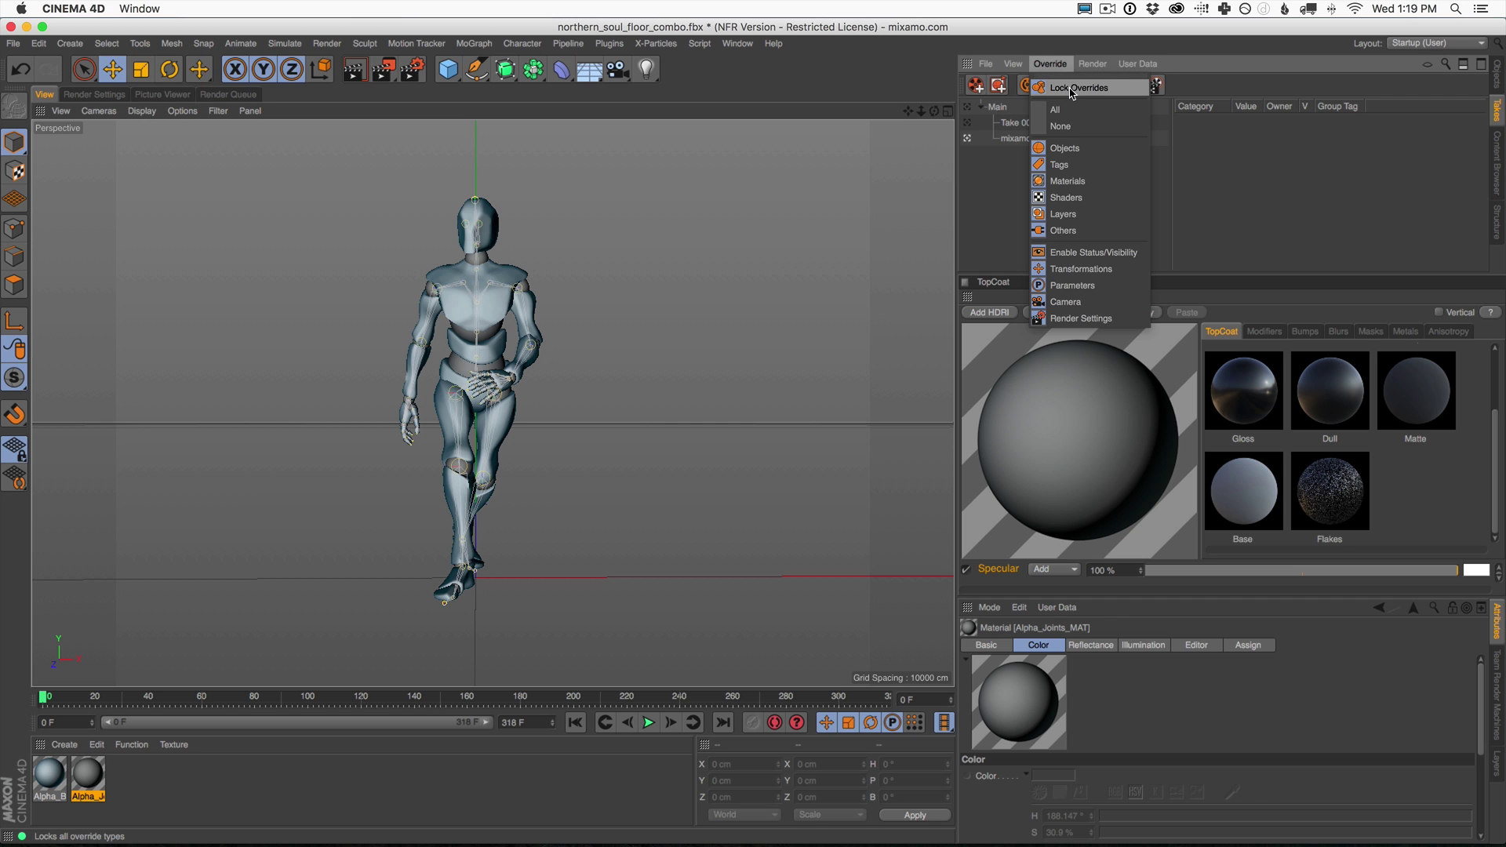
click(1069, 90)
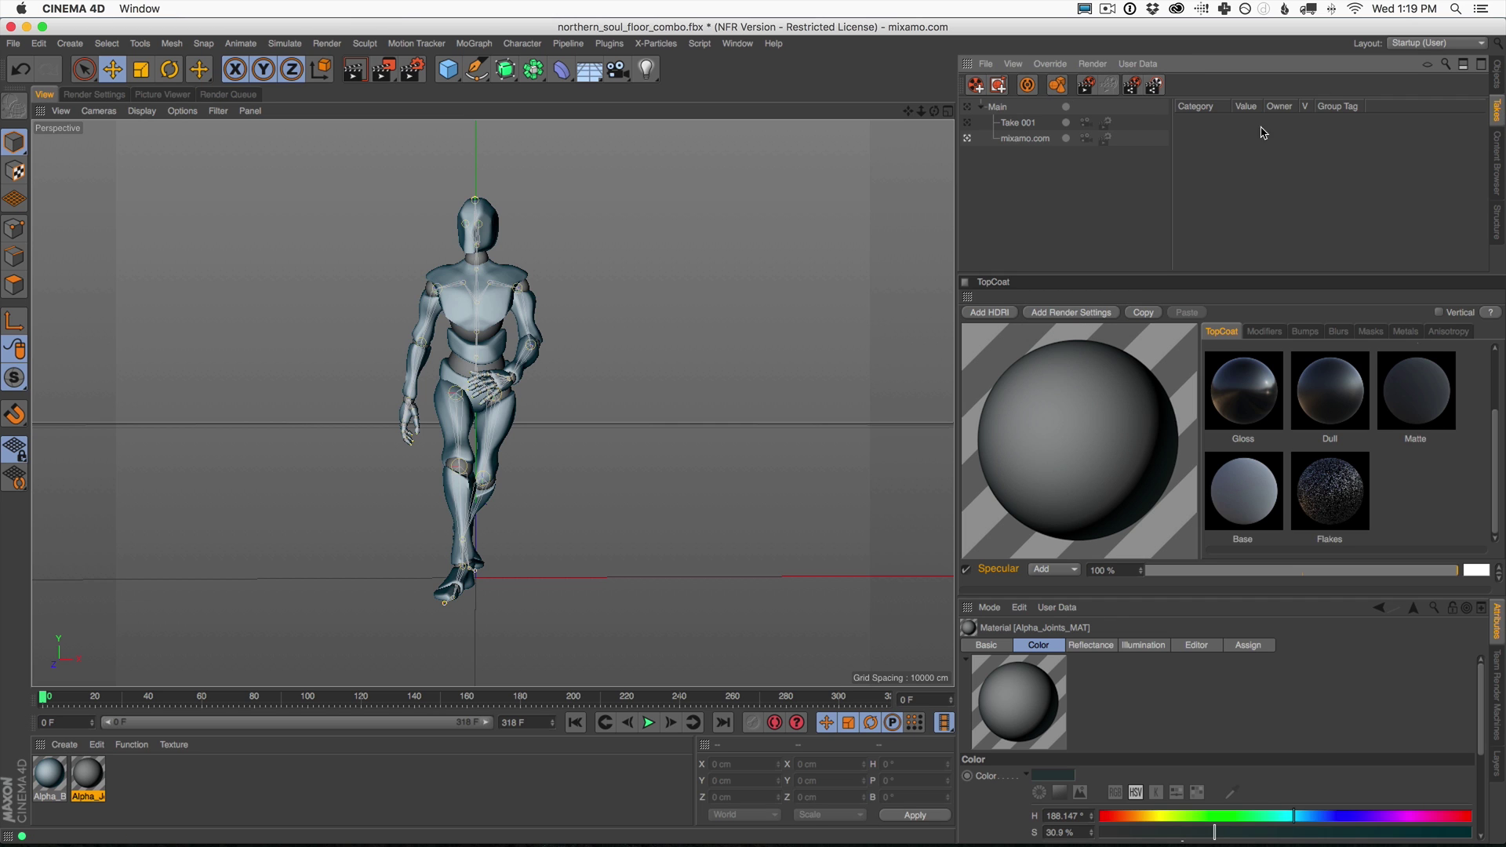
click(1498, 82)
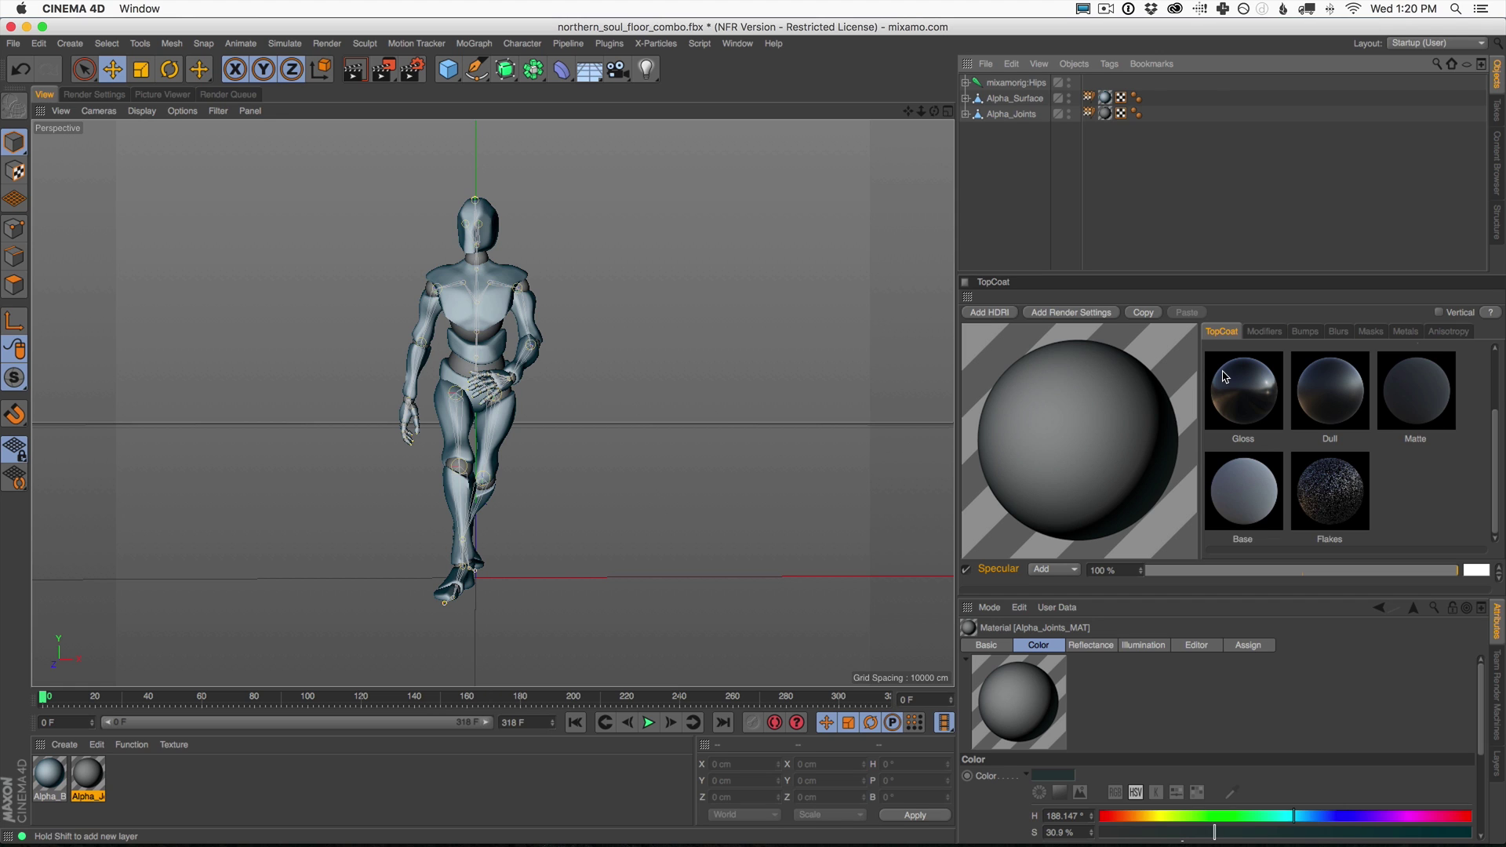
mouse_move(1198, 272)
mouse_down()
mouse_move(1197, 250)
mouse_move(1191, 281)
mouse_up()
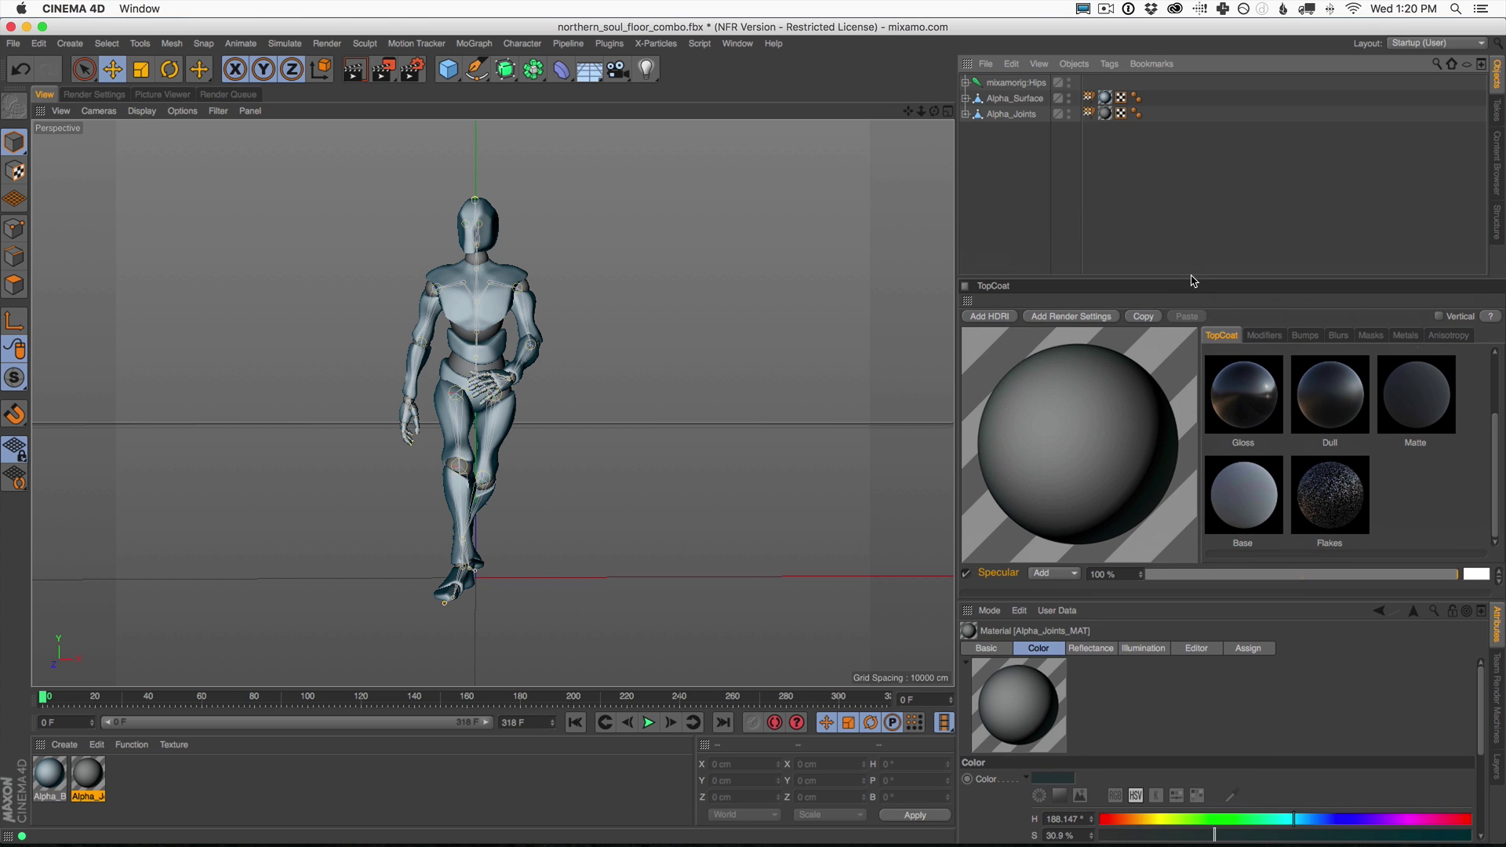
click(1190, 285)
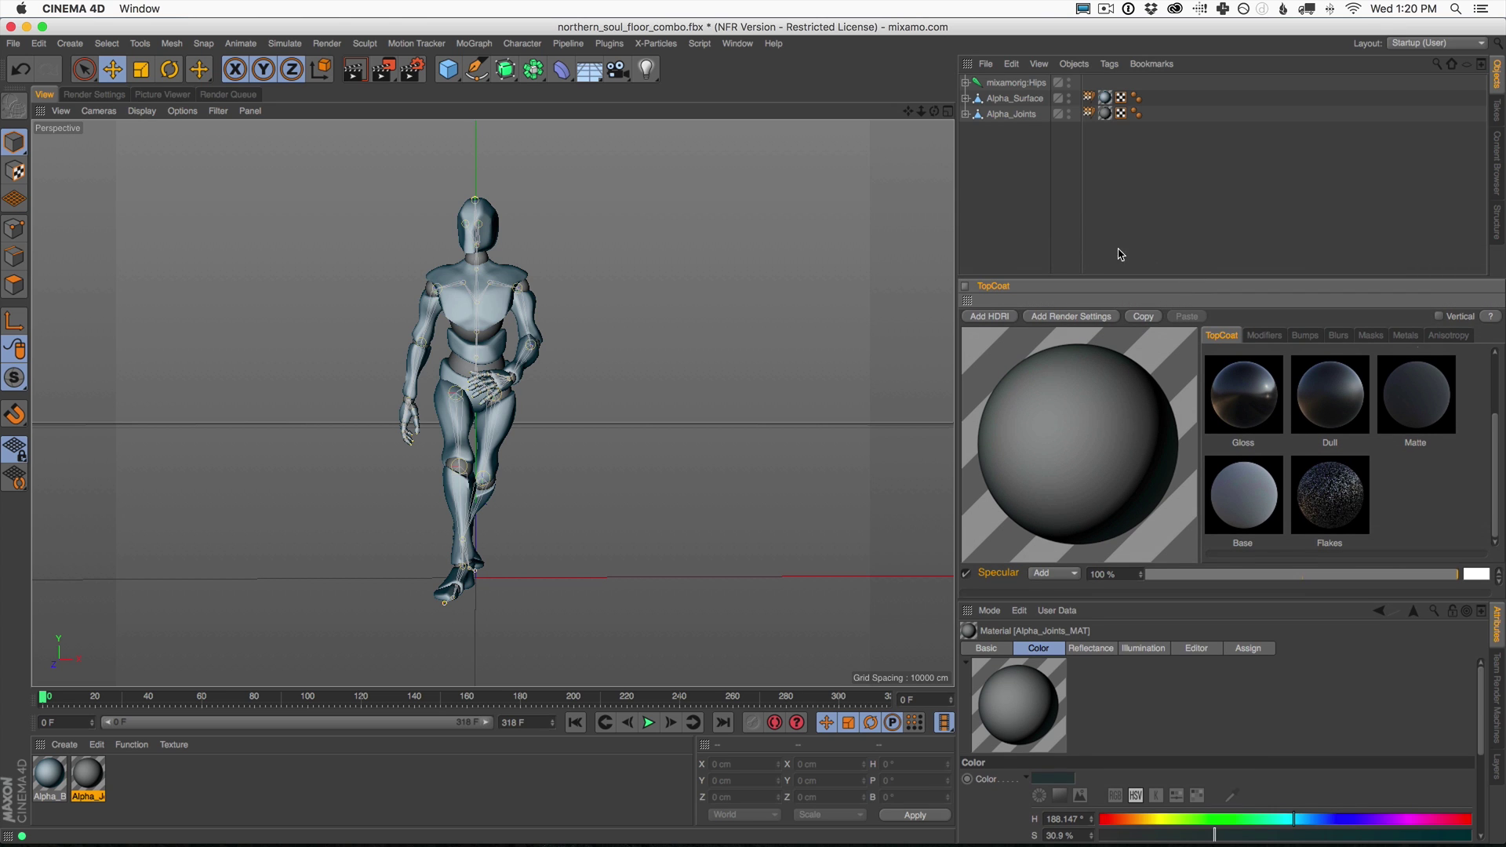
click(1017, 236)
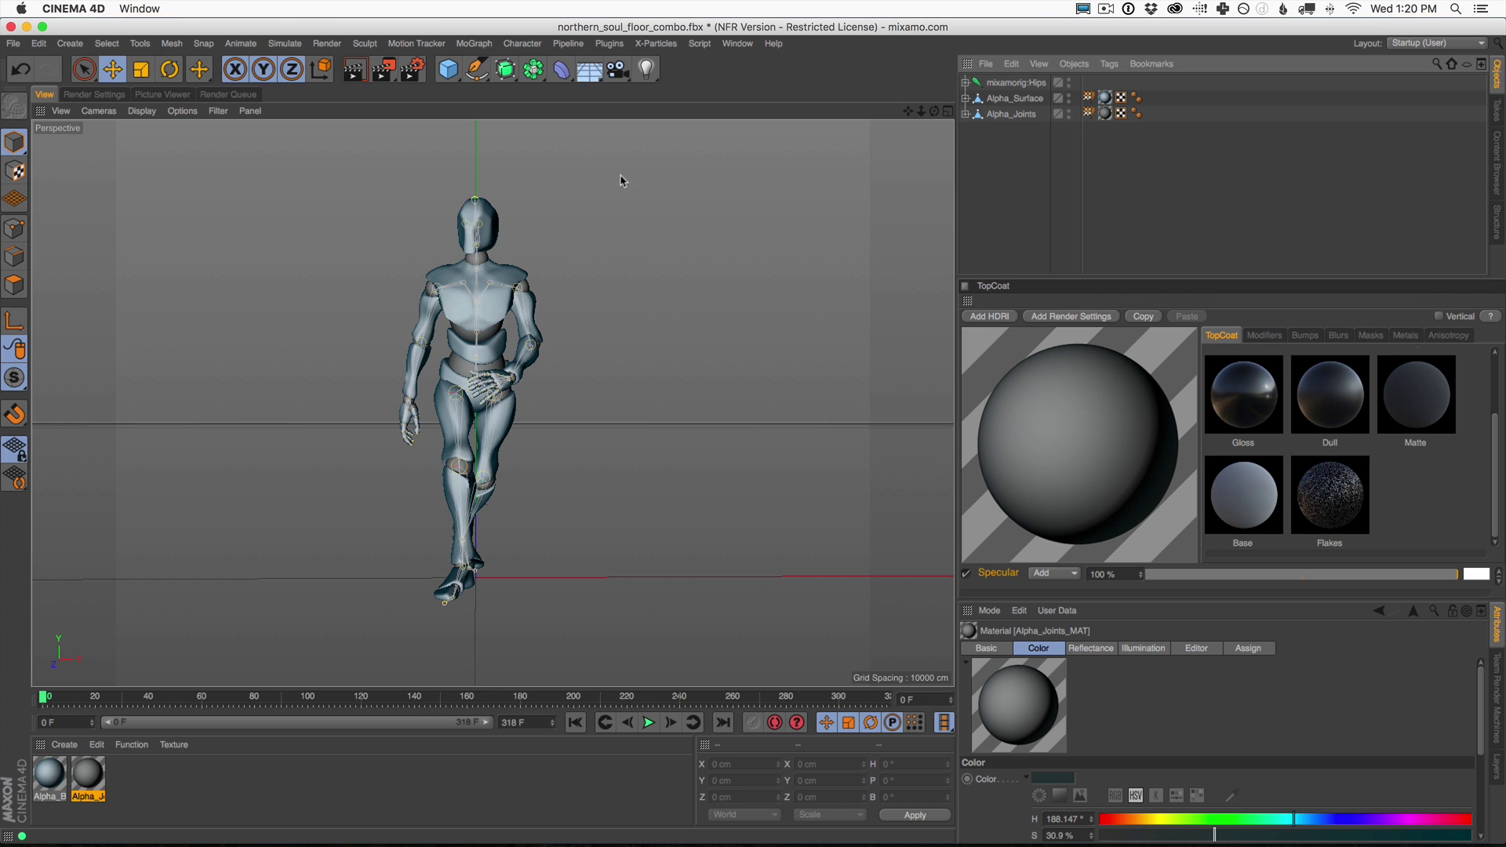
Add an HDR Studio Rig object to the scene from Plugins > HDRI Studio.
click(611, 44)
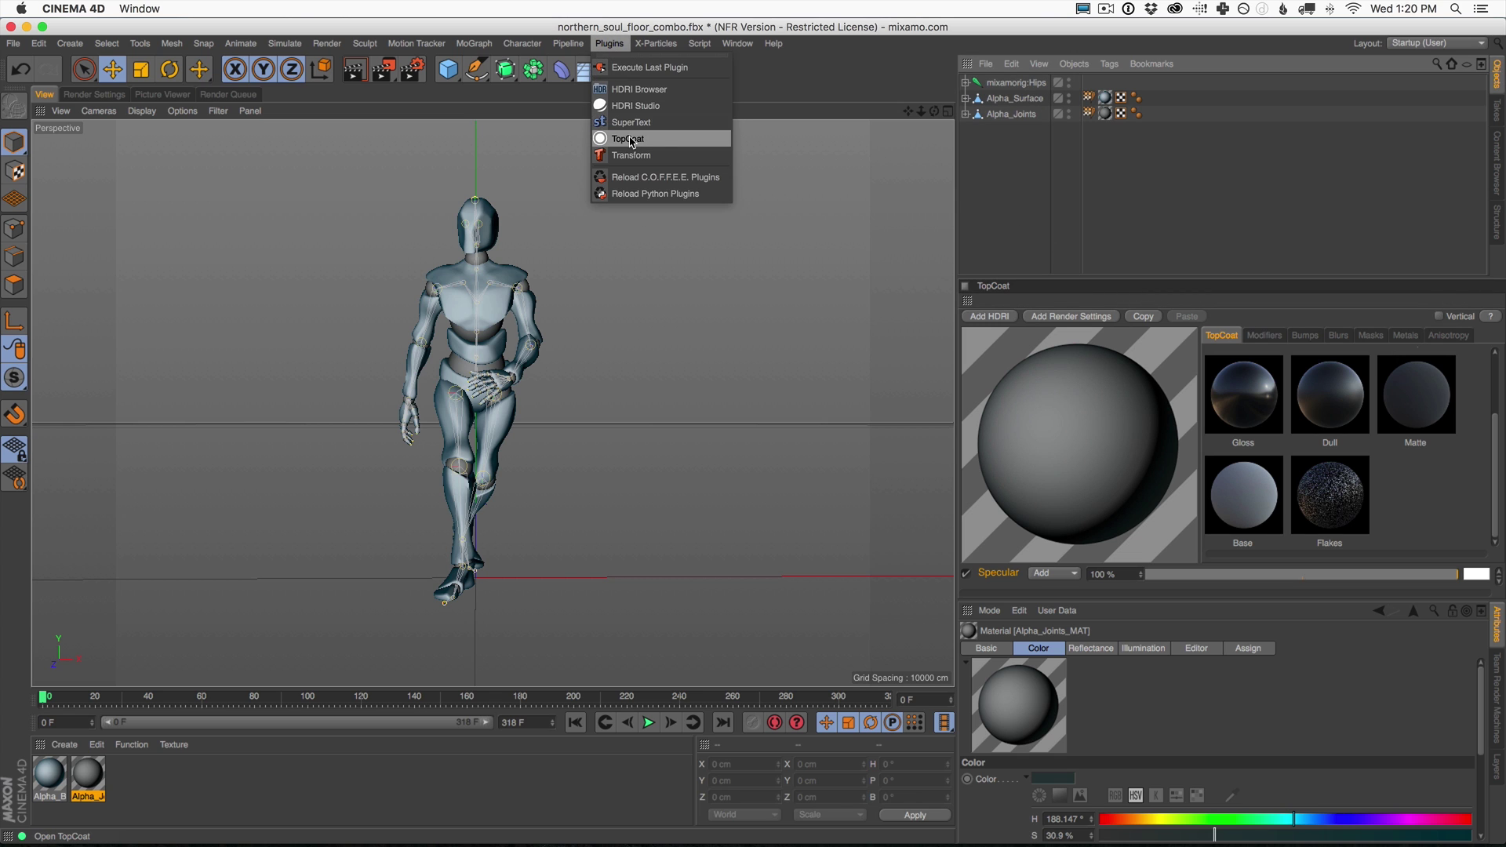
click(630, 139)
click(610, 44)
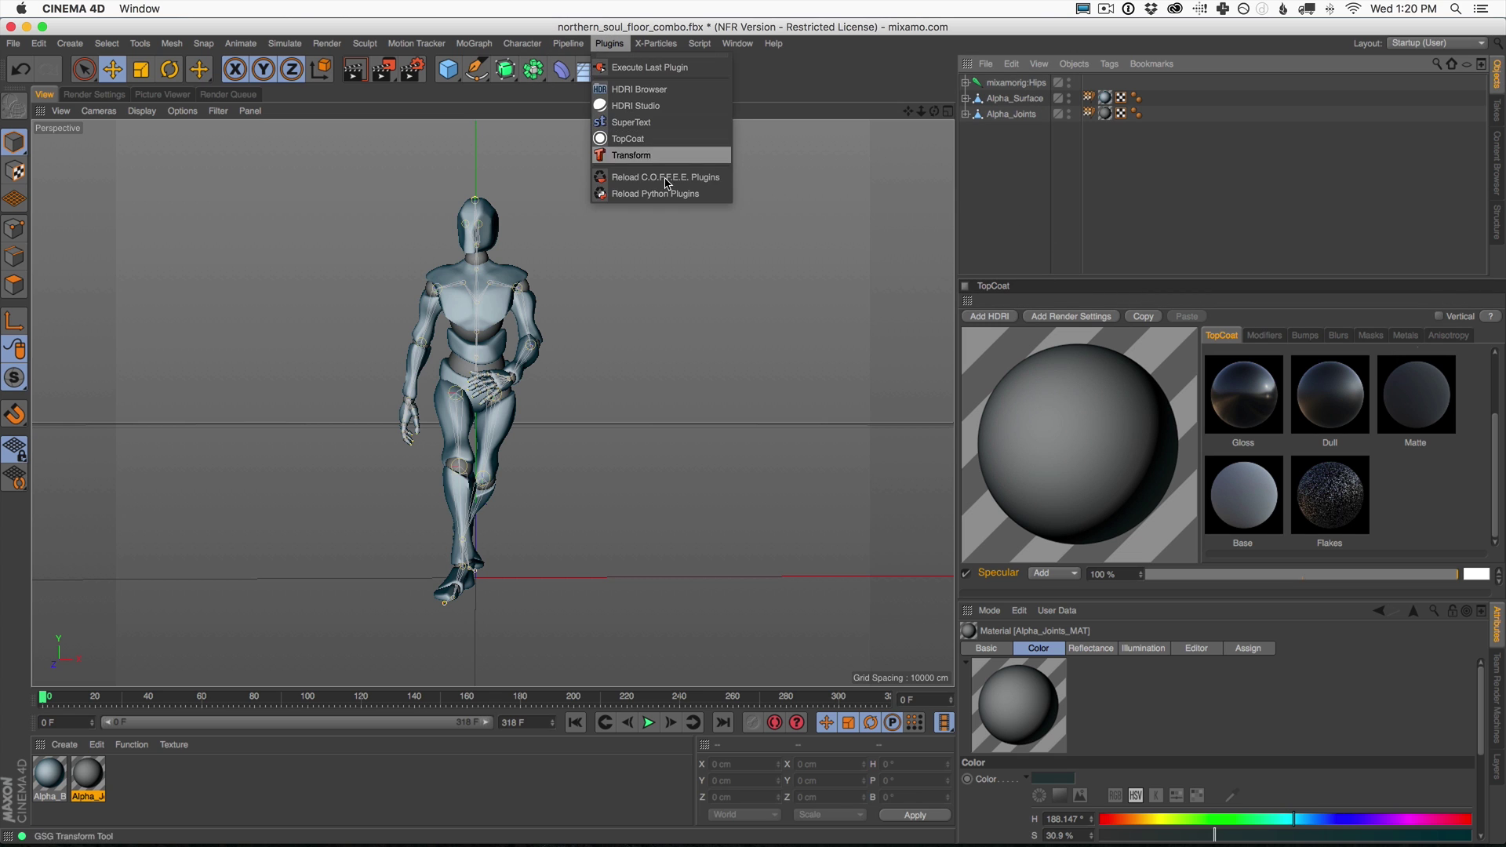
click(659, 114)
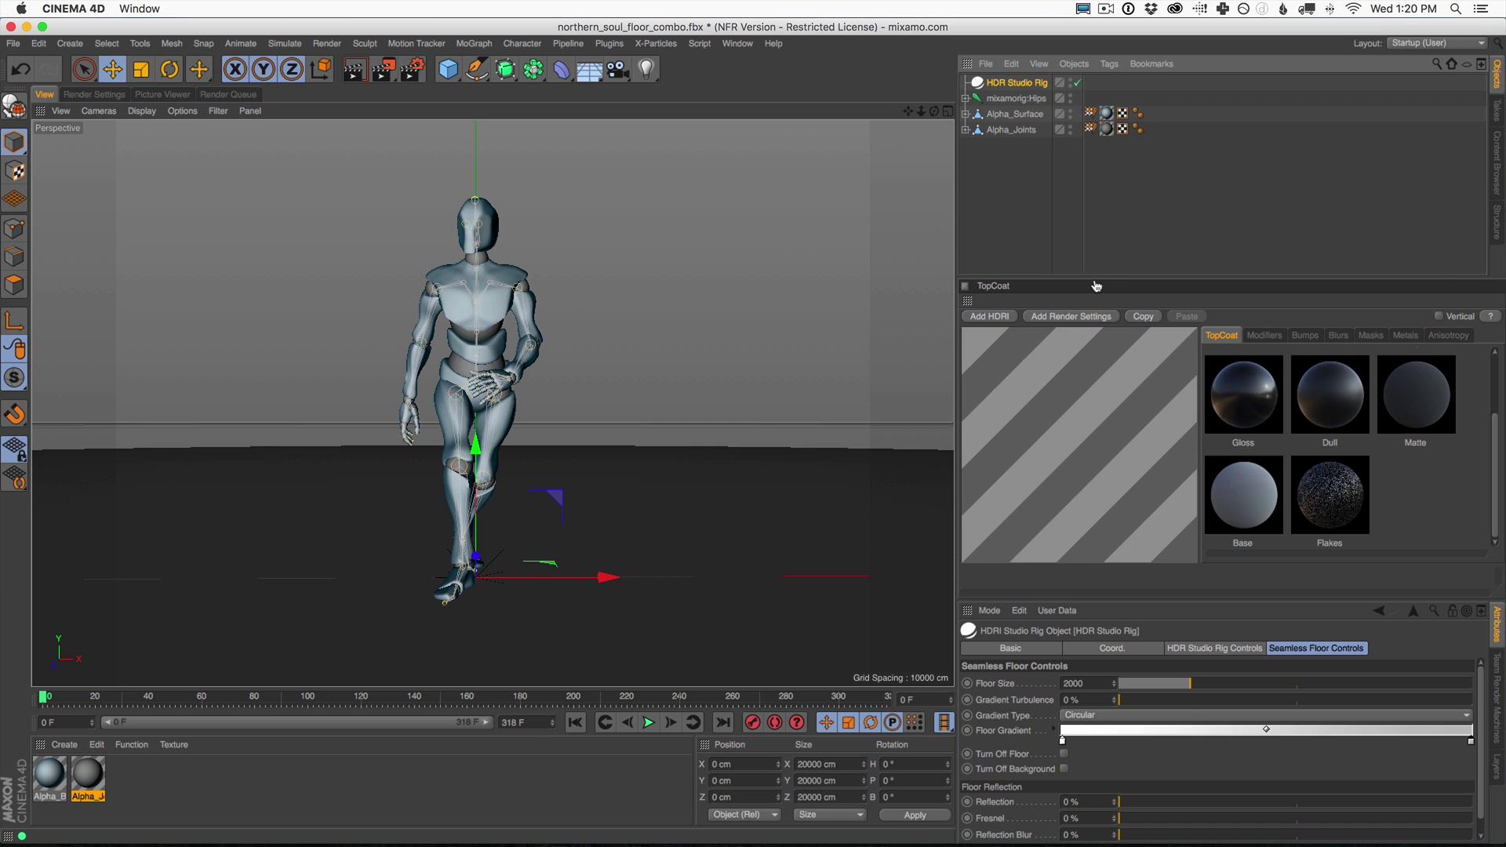
Darken the floor gradient to dark gray on the left and black on the right, then render a preview.
drag(974, 308, 1083, 215)
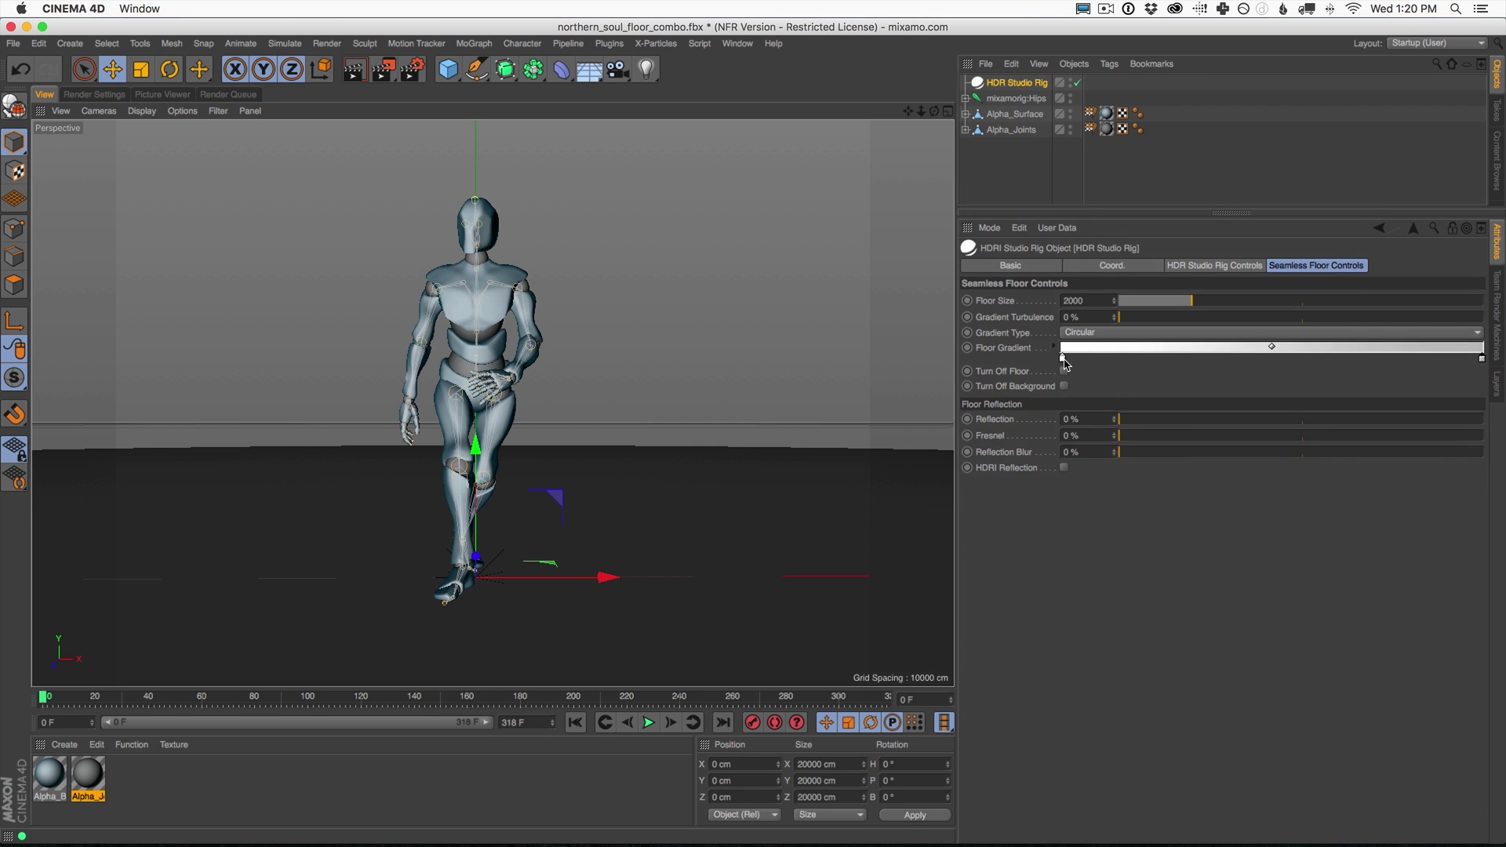
double_click(1064, 359)
click(1044, 391)
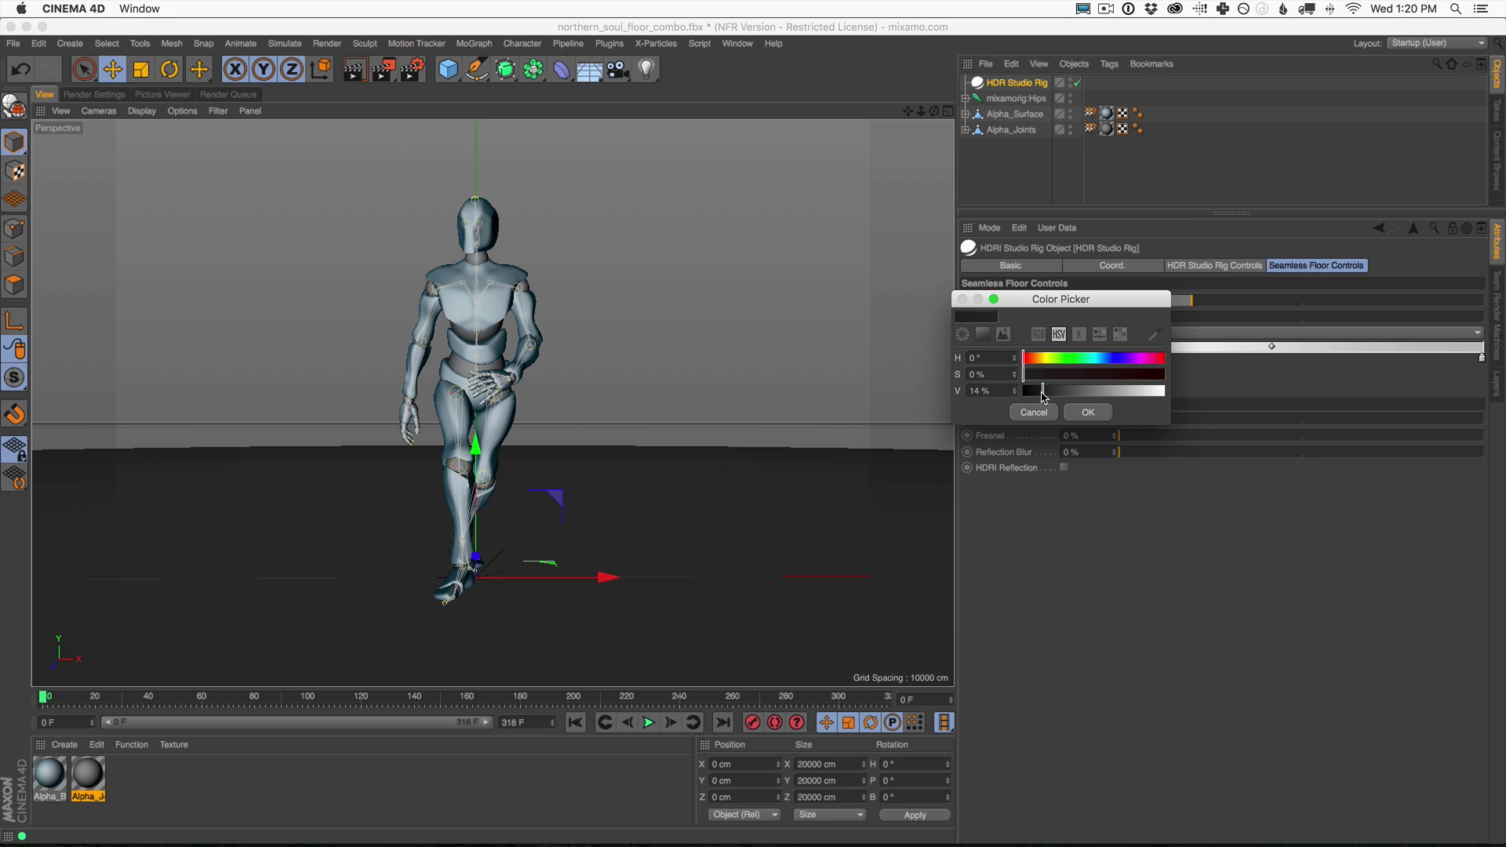
click(1088, 413)
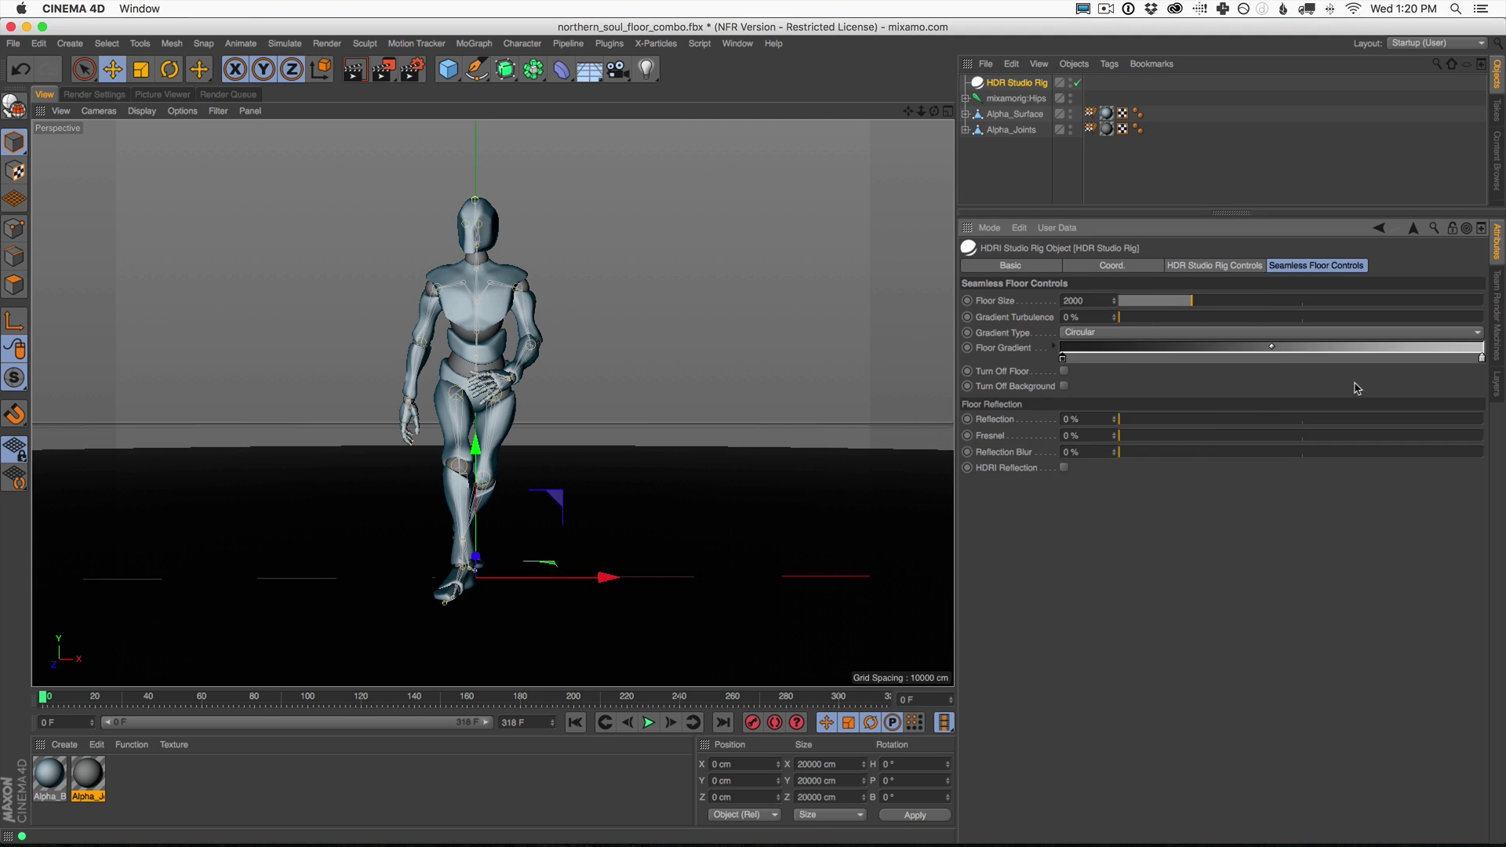
double_click(1483, 360)
click(1379, 391)
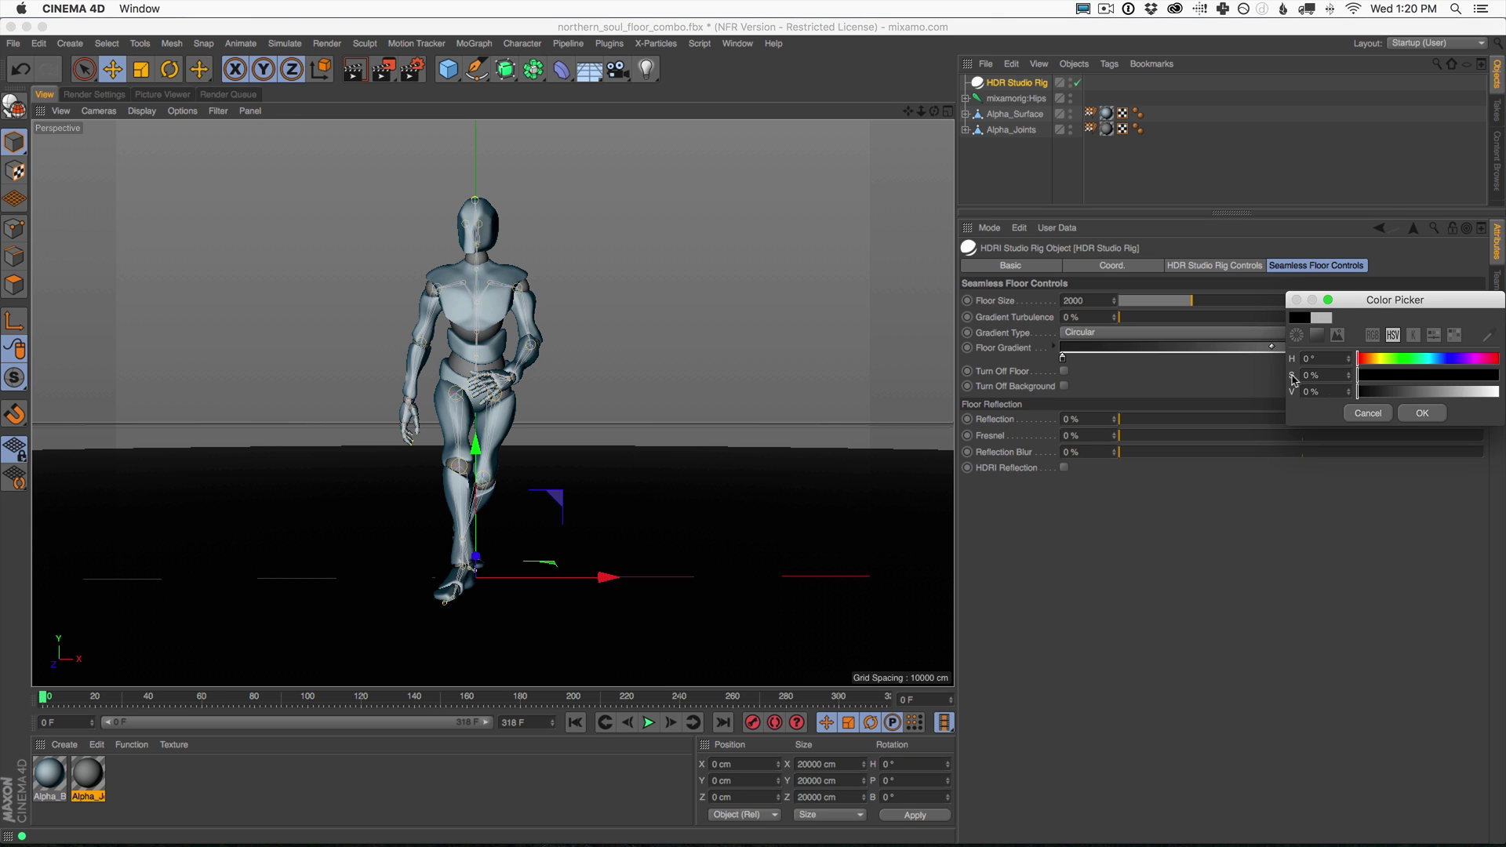
click(1424, 416)
click(354, 69)
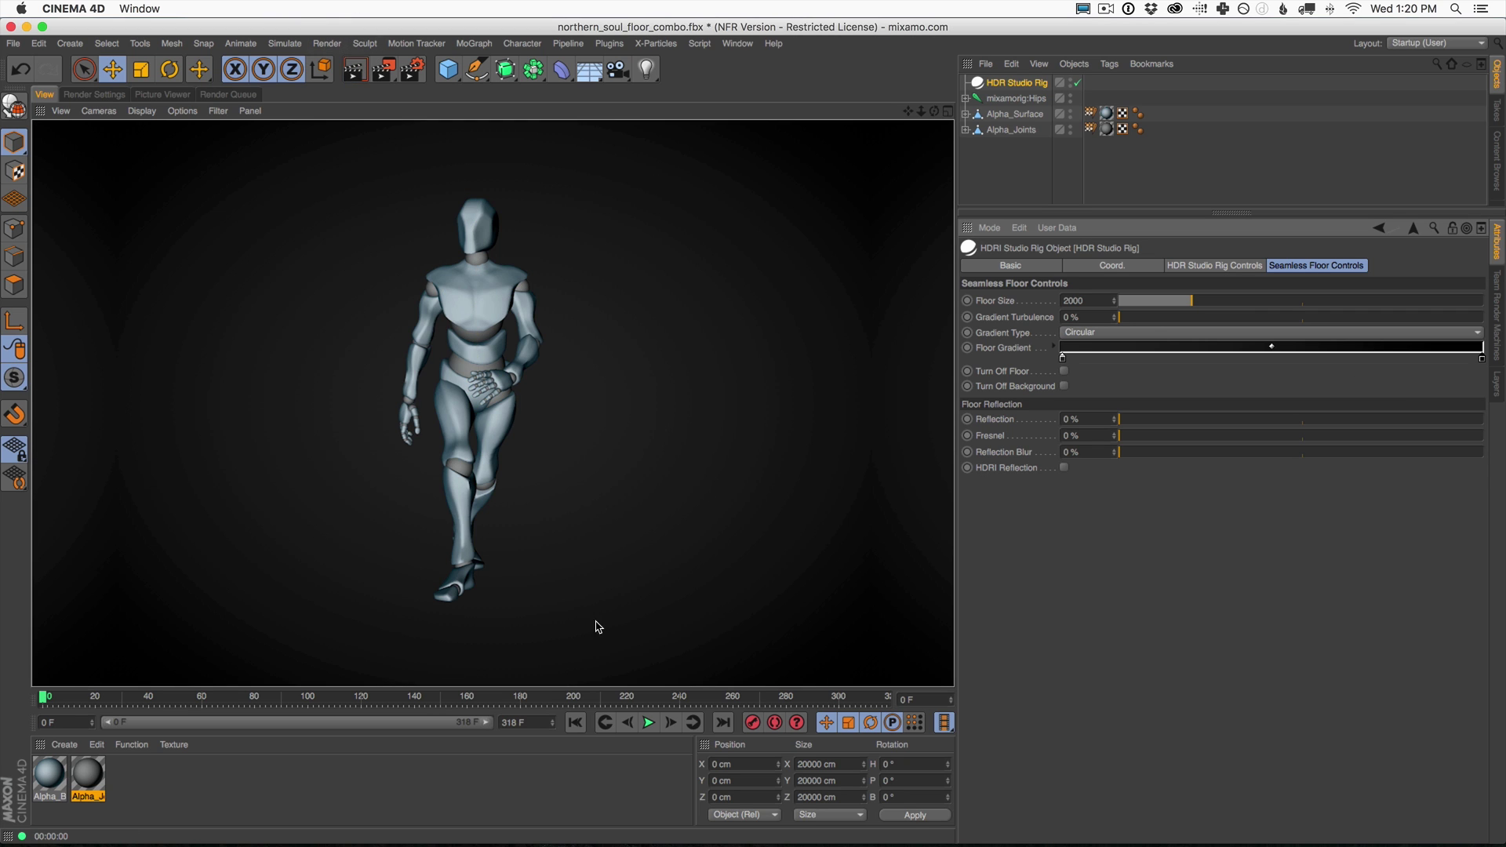
Set floor Reflection 21%, Fresnel 7% and Reflection Blur 11%, then render to check.
mouse_move(1191, 423)
mouse_down()
mouse_move(1146, 437)
mouse_move(1196, 419)
mouse_up()
click(1158, 453)
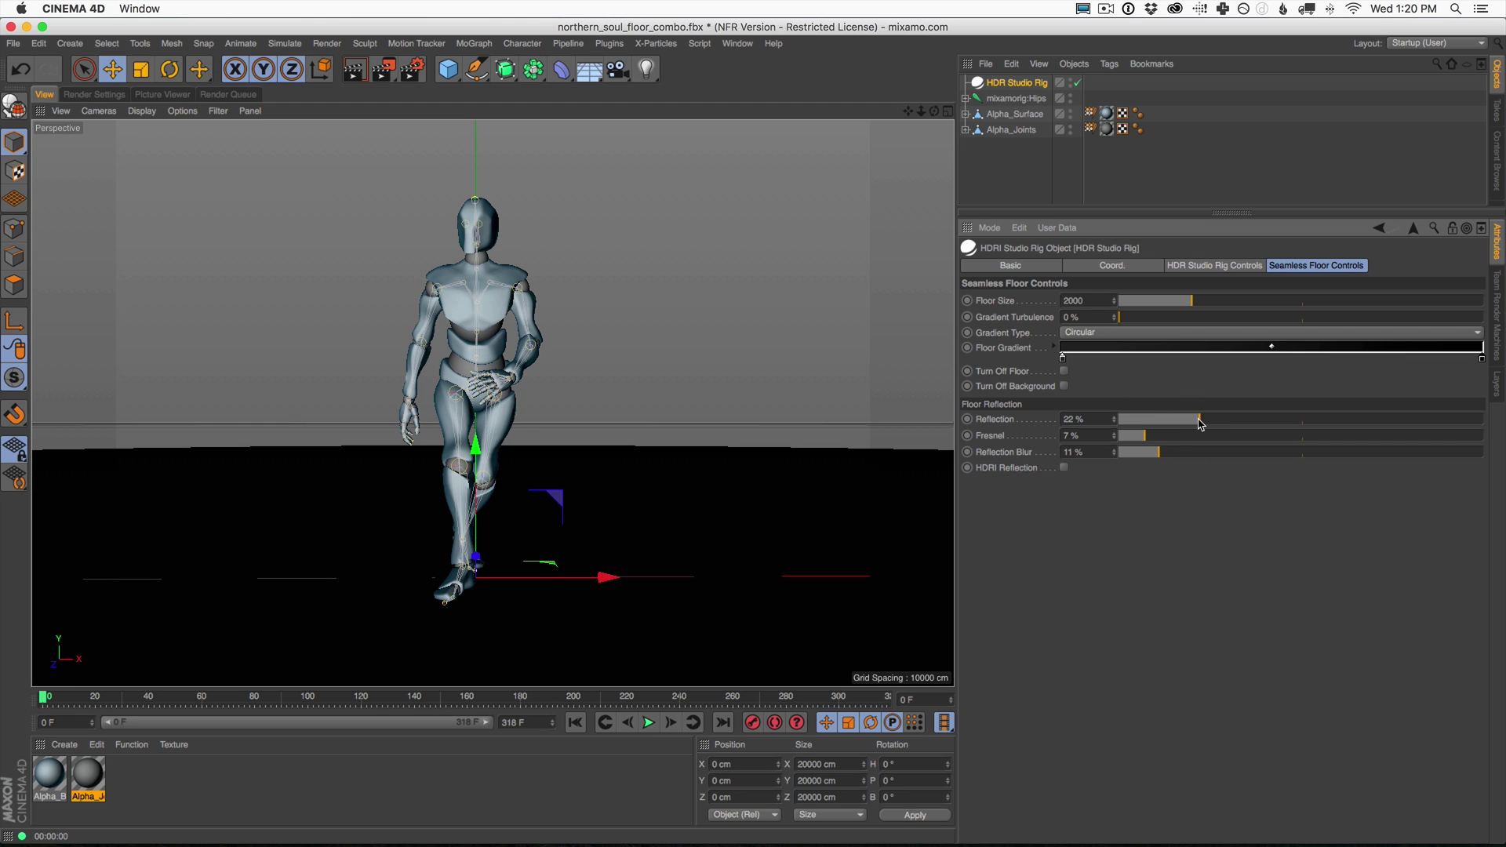
click(355, 70)
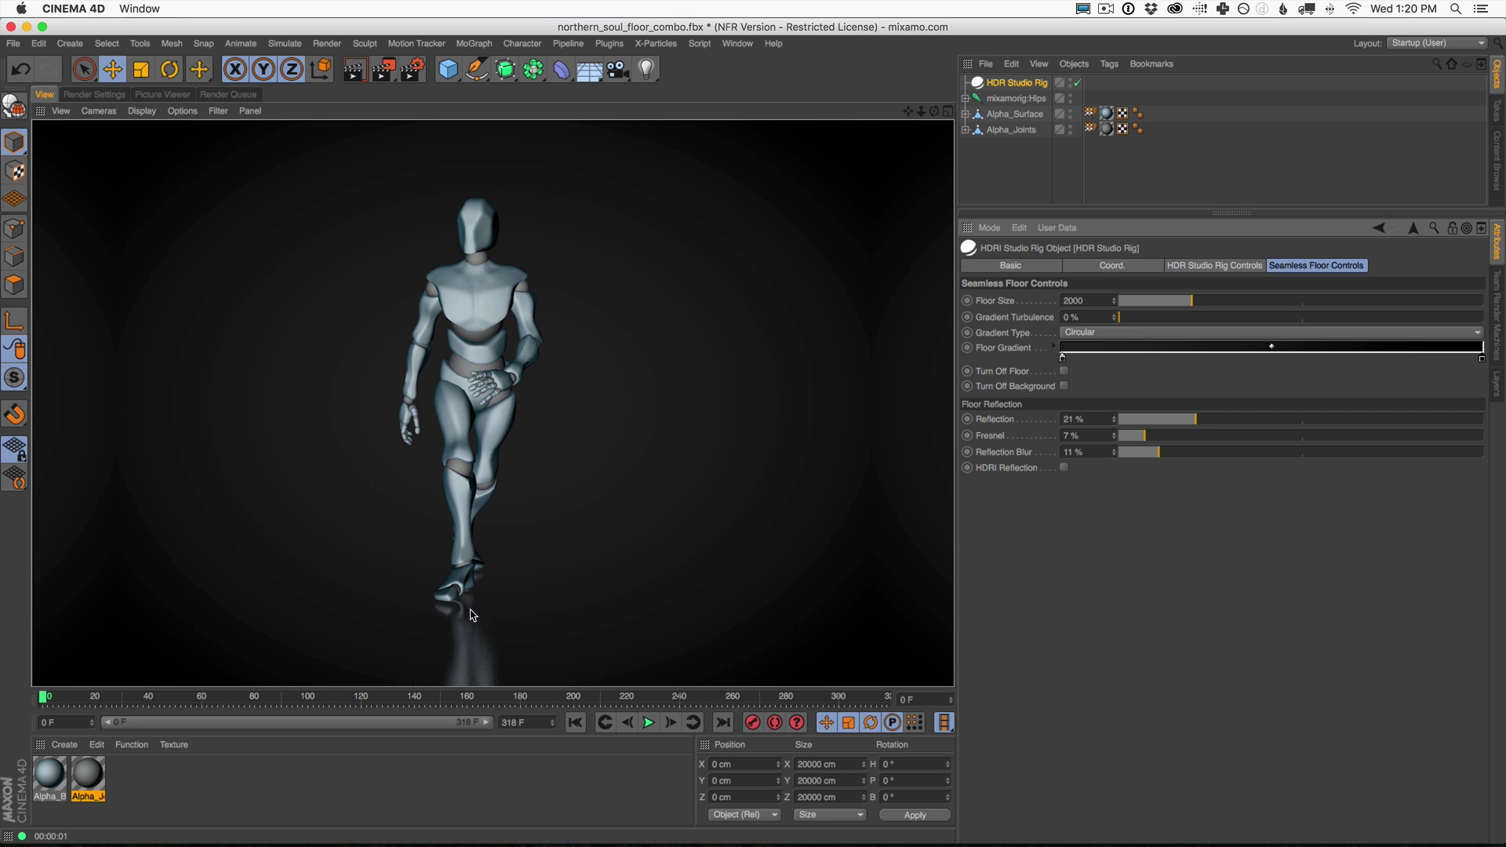
scroll(521, 461, down, 3)
scroll(520, 461, up, 3)
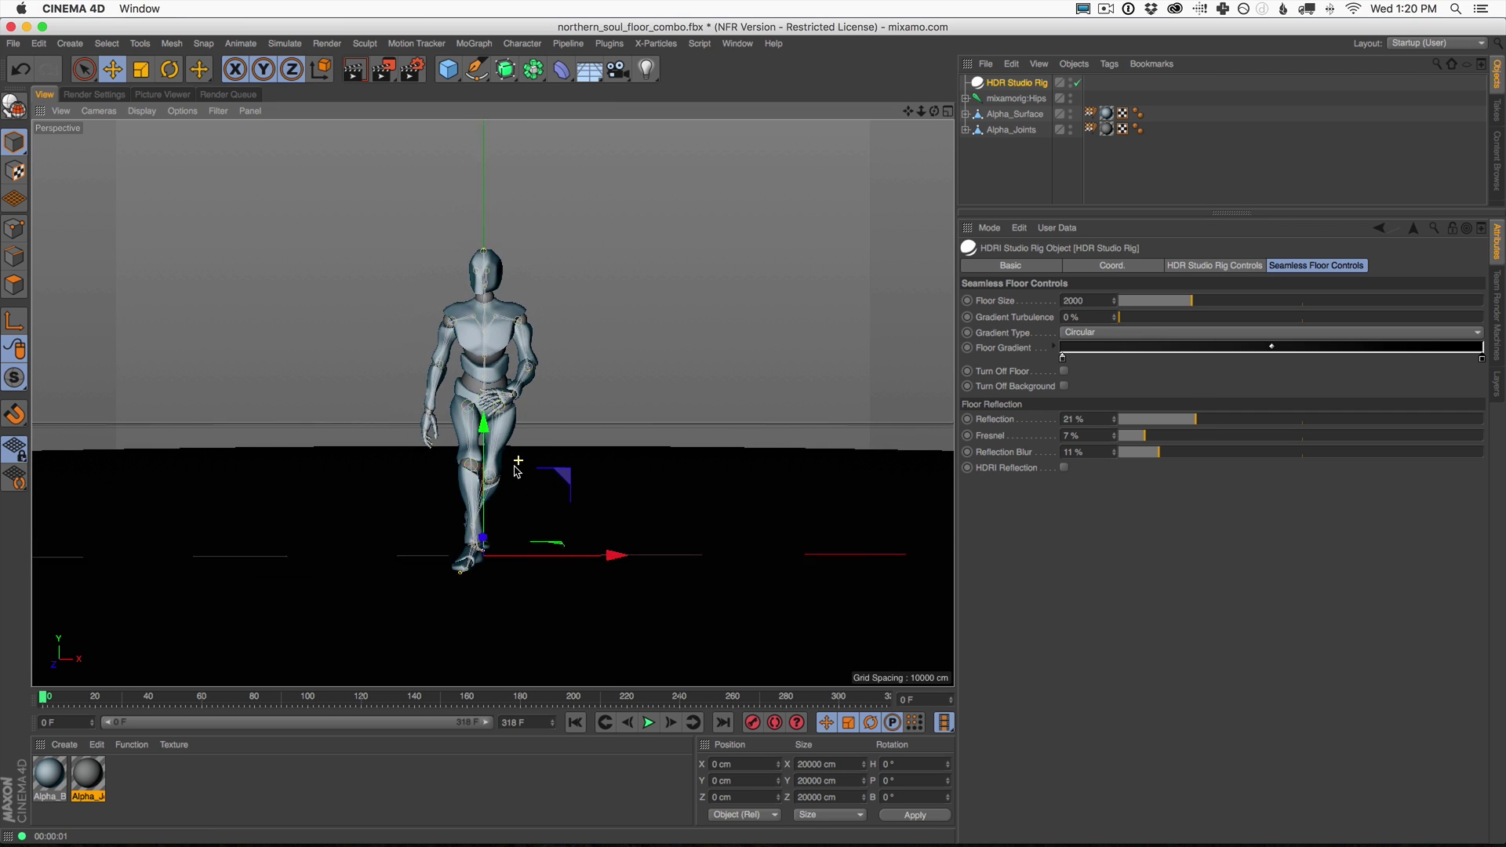
click(359, 76)
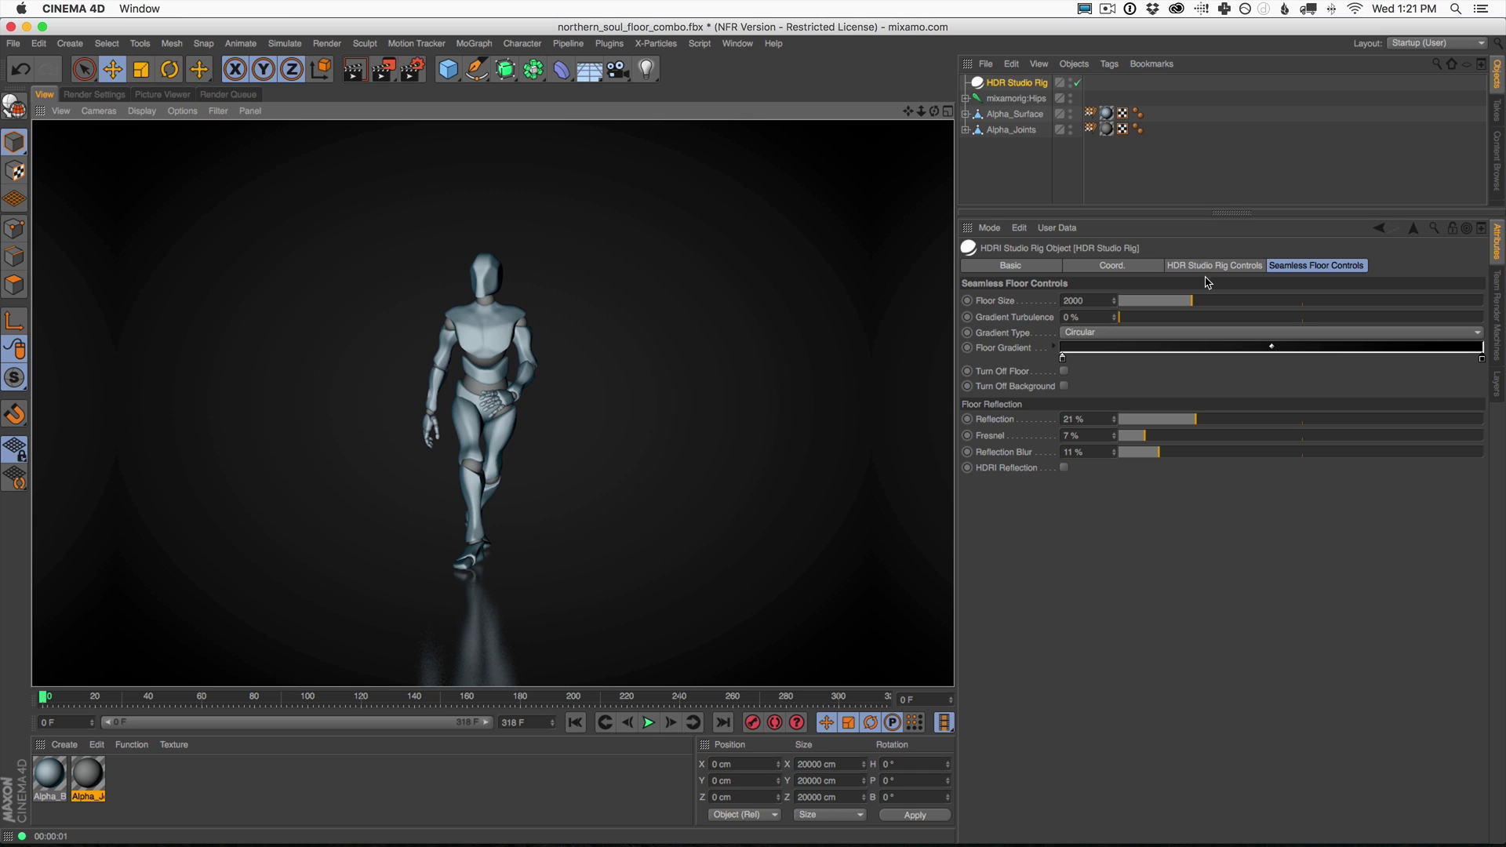
Rotate the ThreeSoftboxesStudio1 HDR lighting to 141° around the robot using the preview dome.
click(1022, 86)
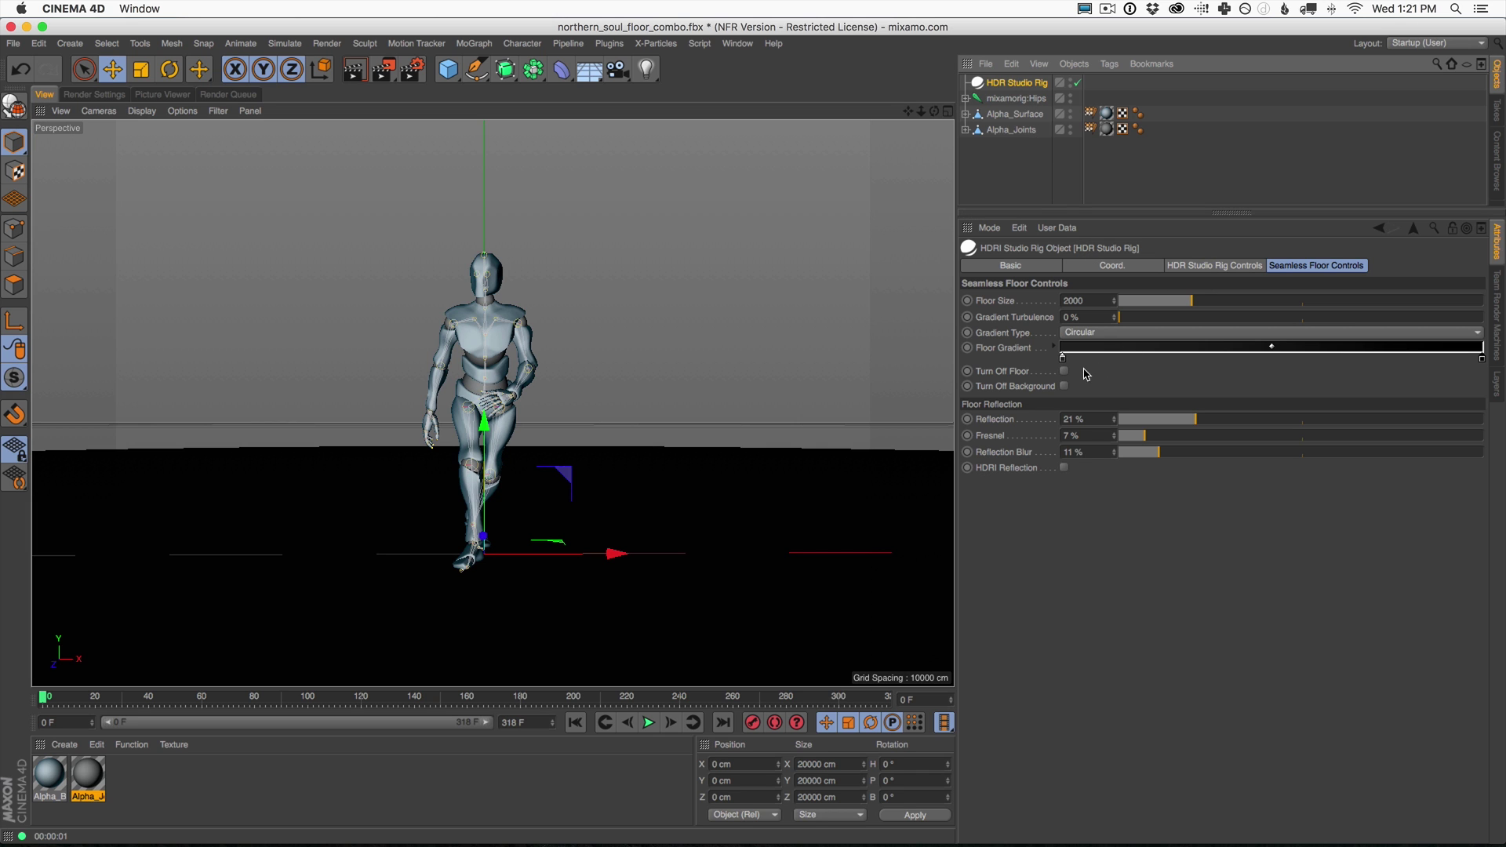
click(1225, 263)
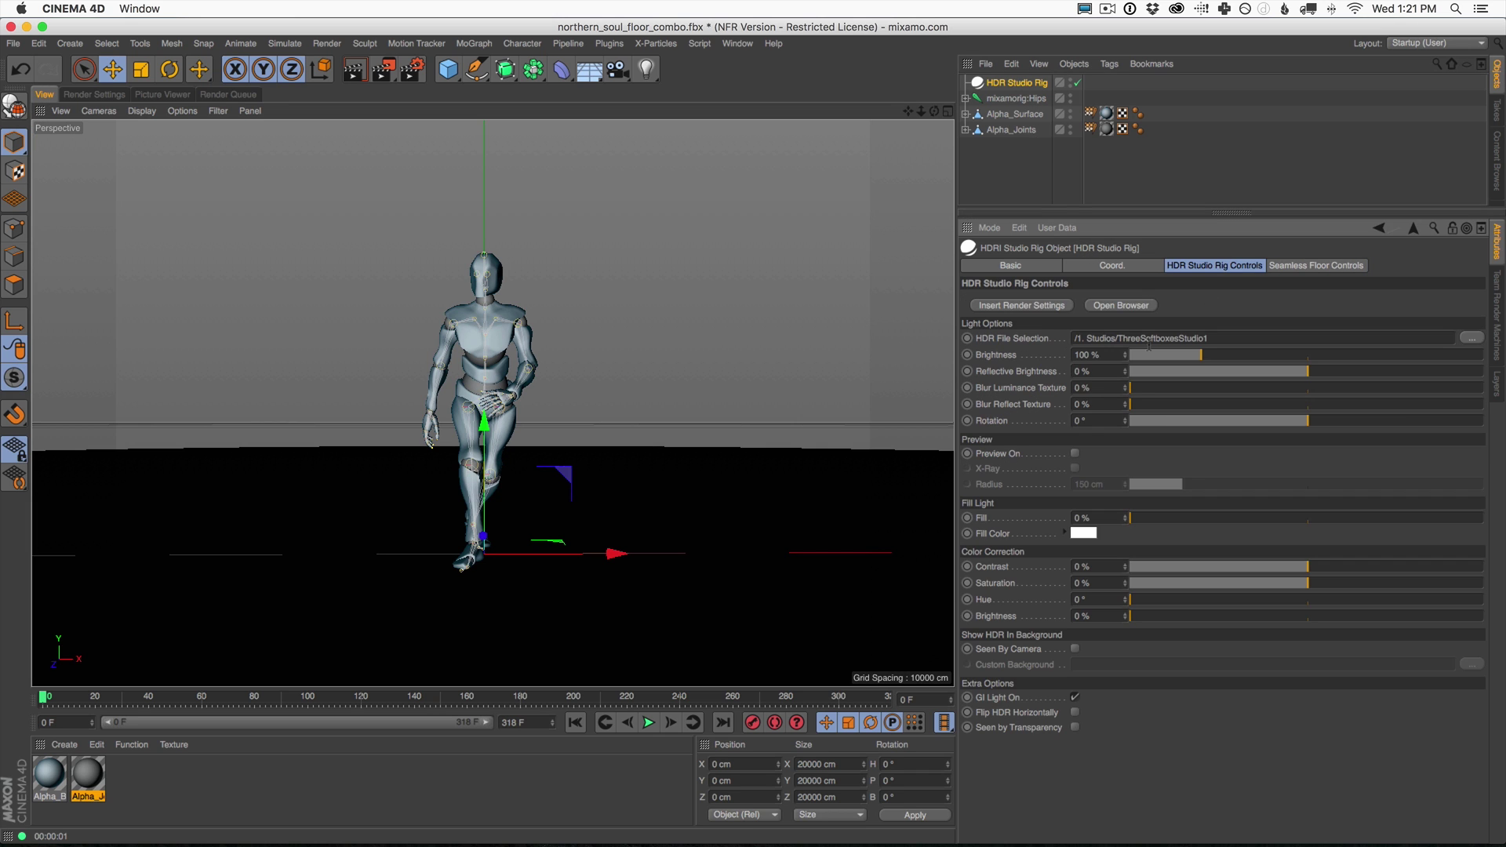
click(1075, 454)
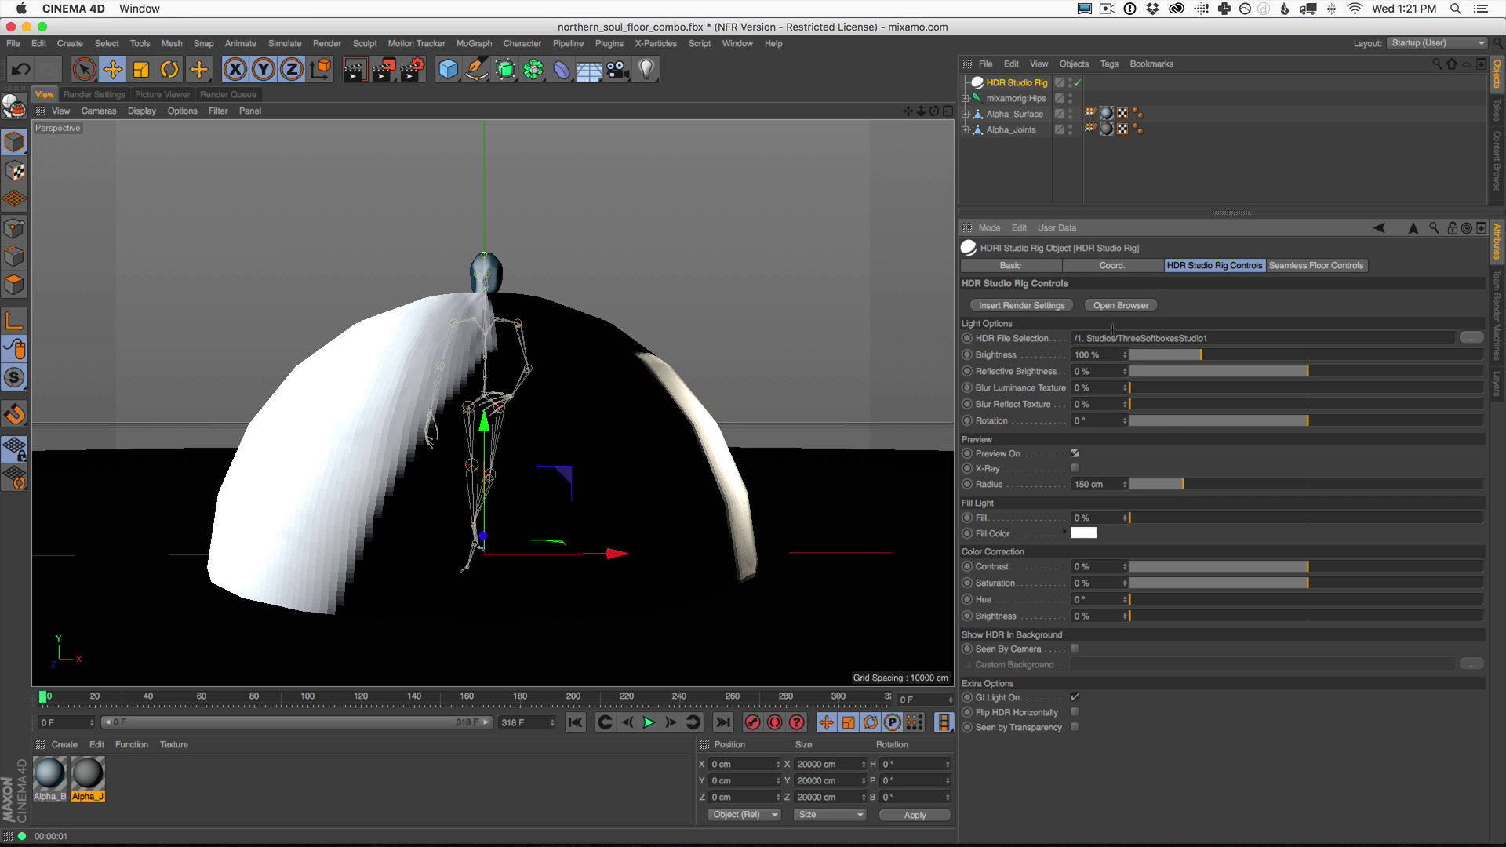
drag(1308, 421, 1450, 422)
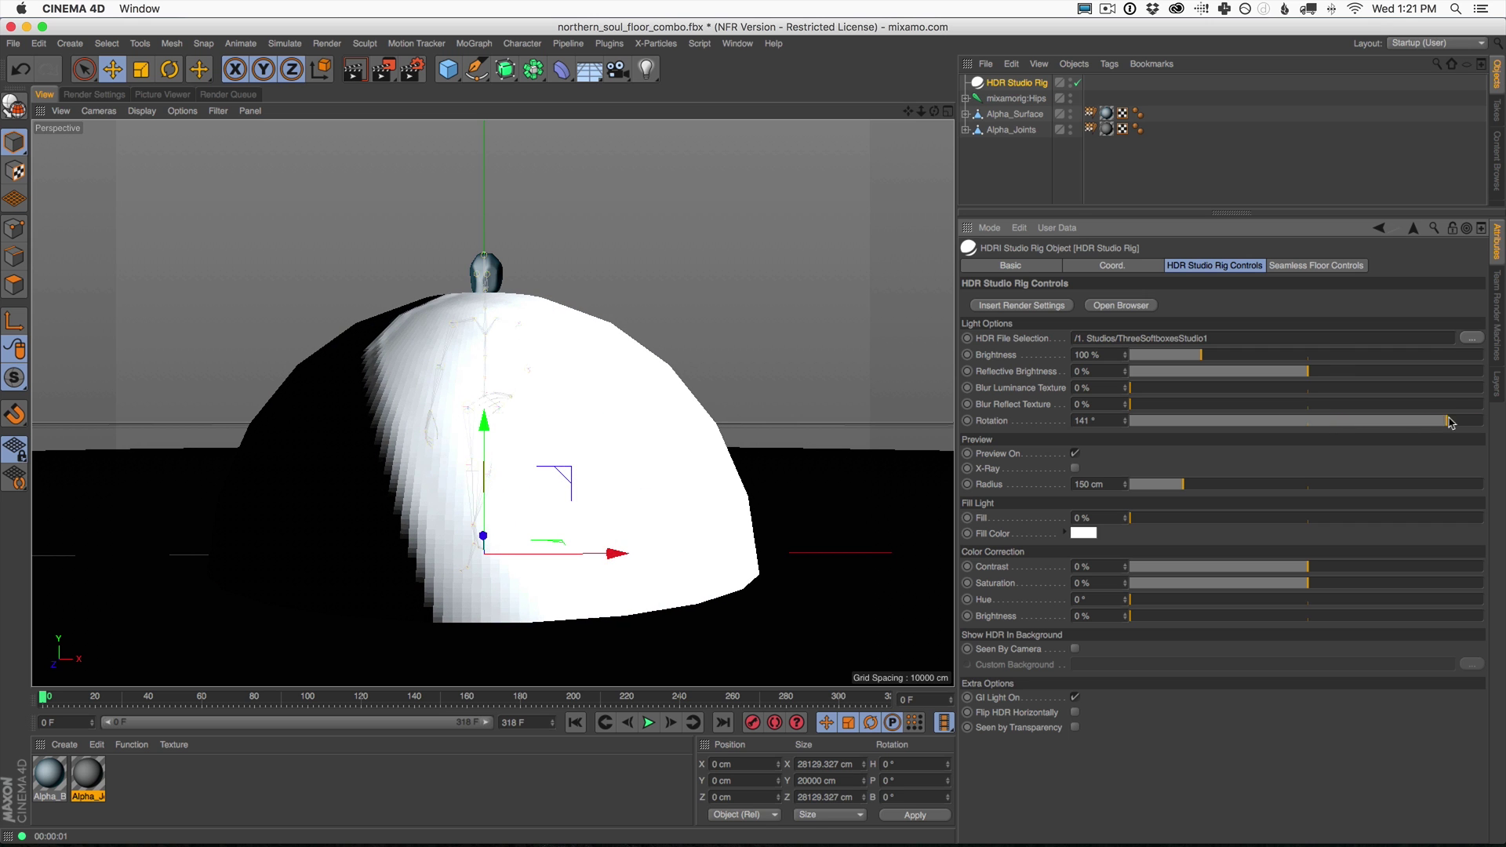
click(1075, 454)
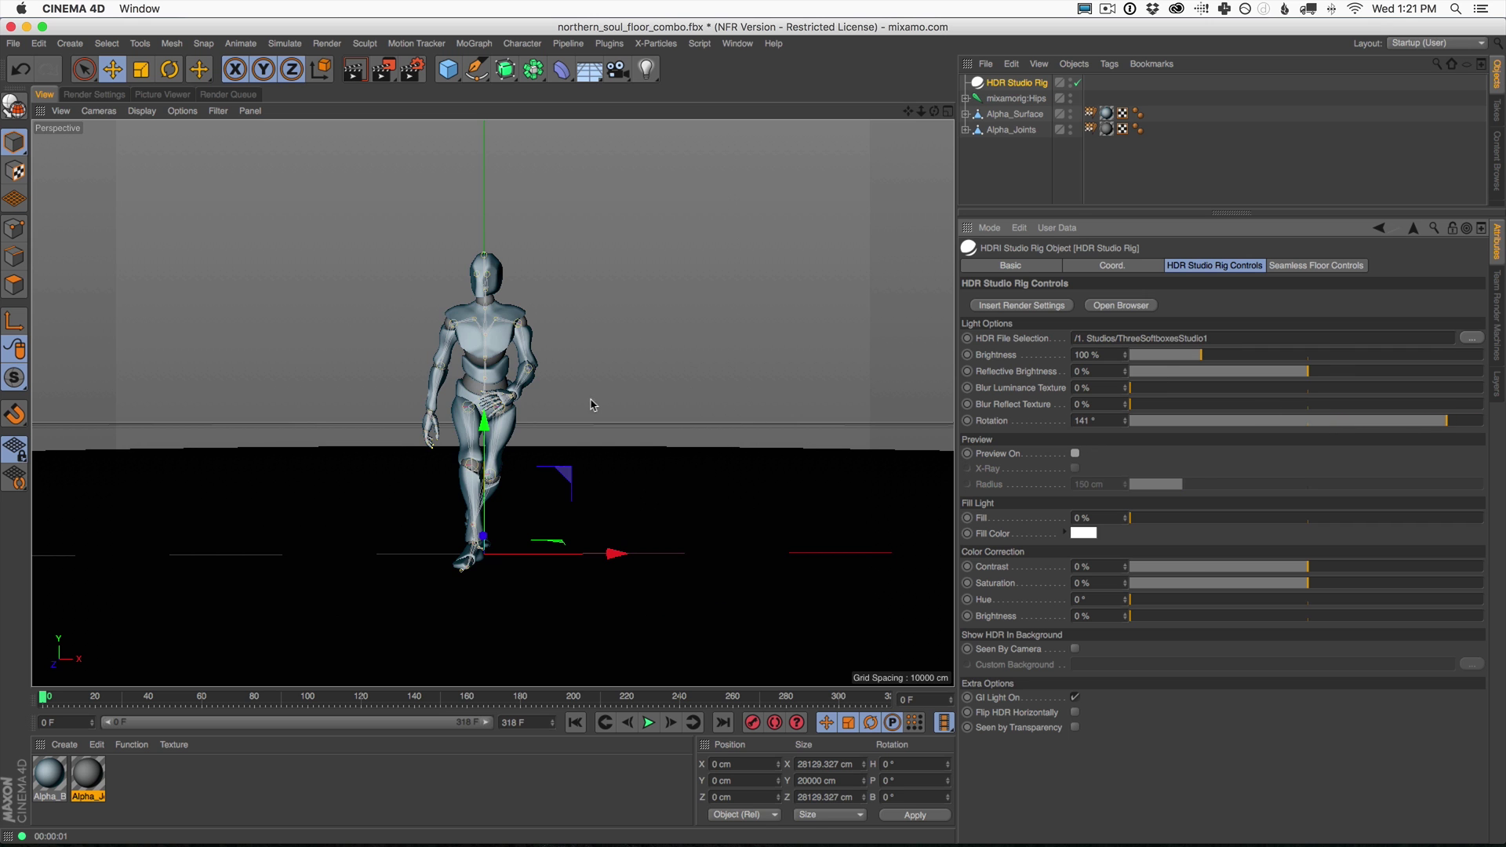
scroll(502, 427, up, 5)
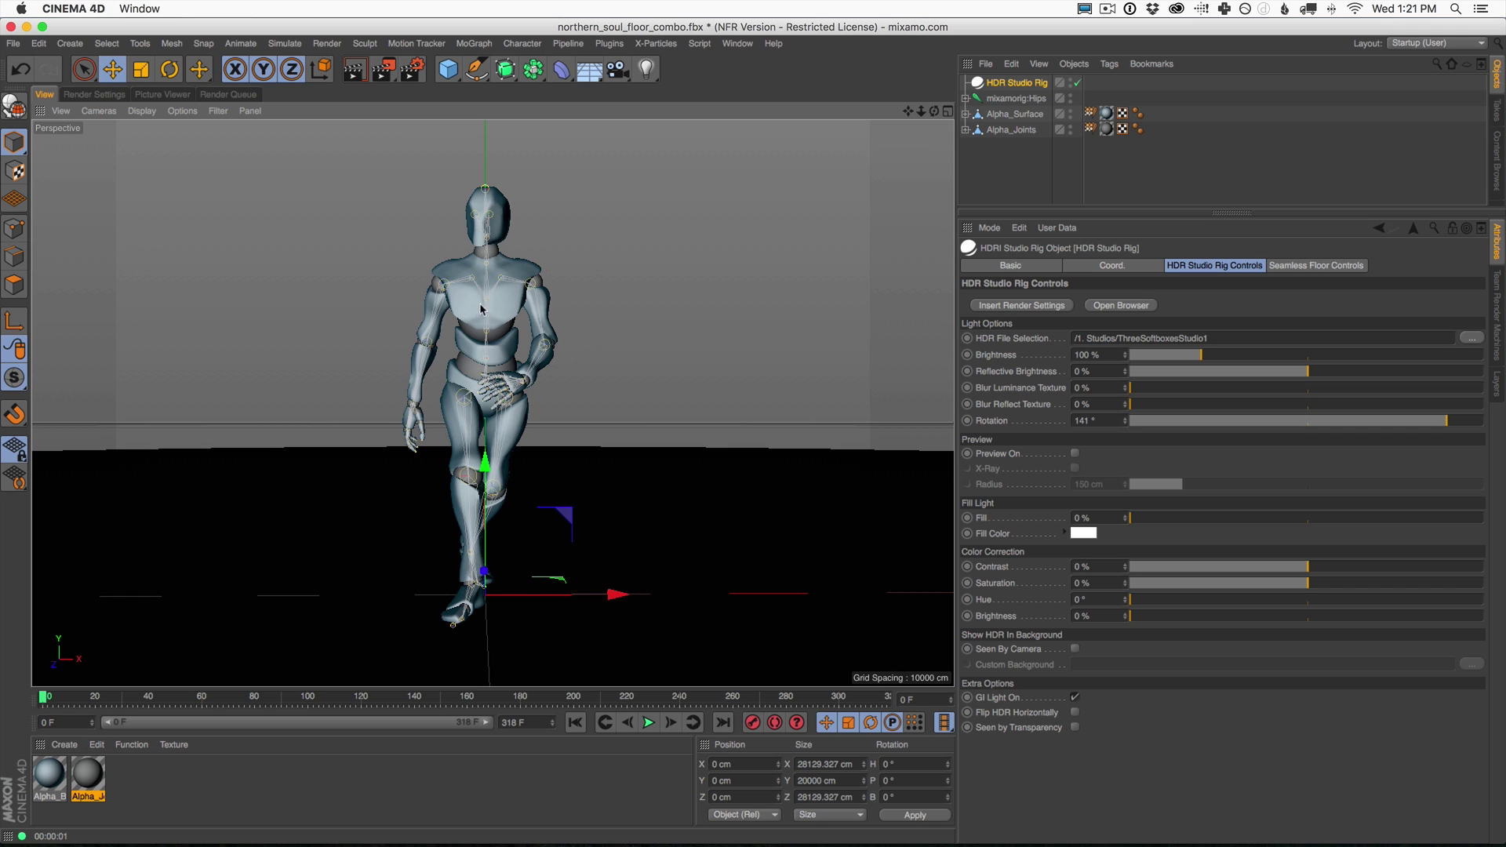
Load Alpha_Body_MAT into TopCoat and show its Modifiers settings in an enlarged panel.
click(53, 782)
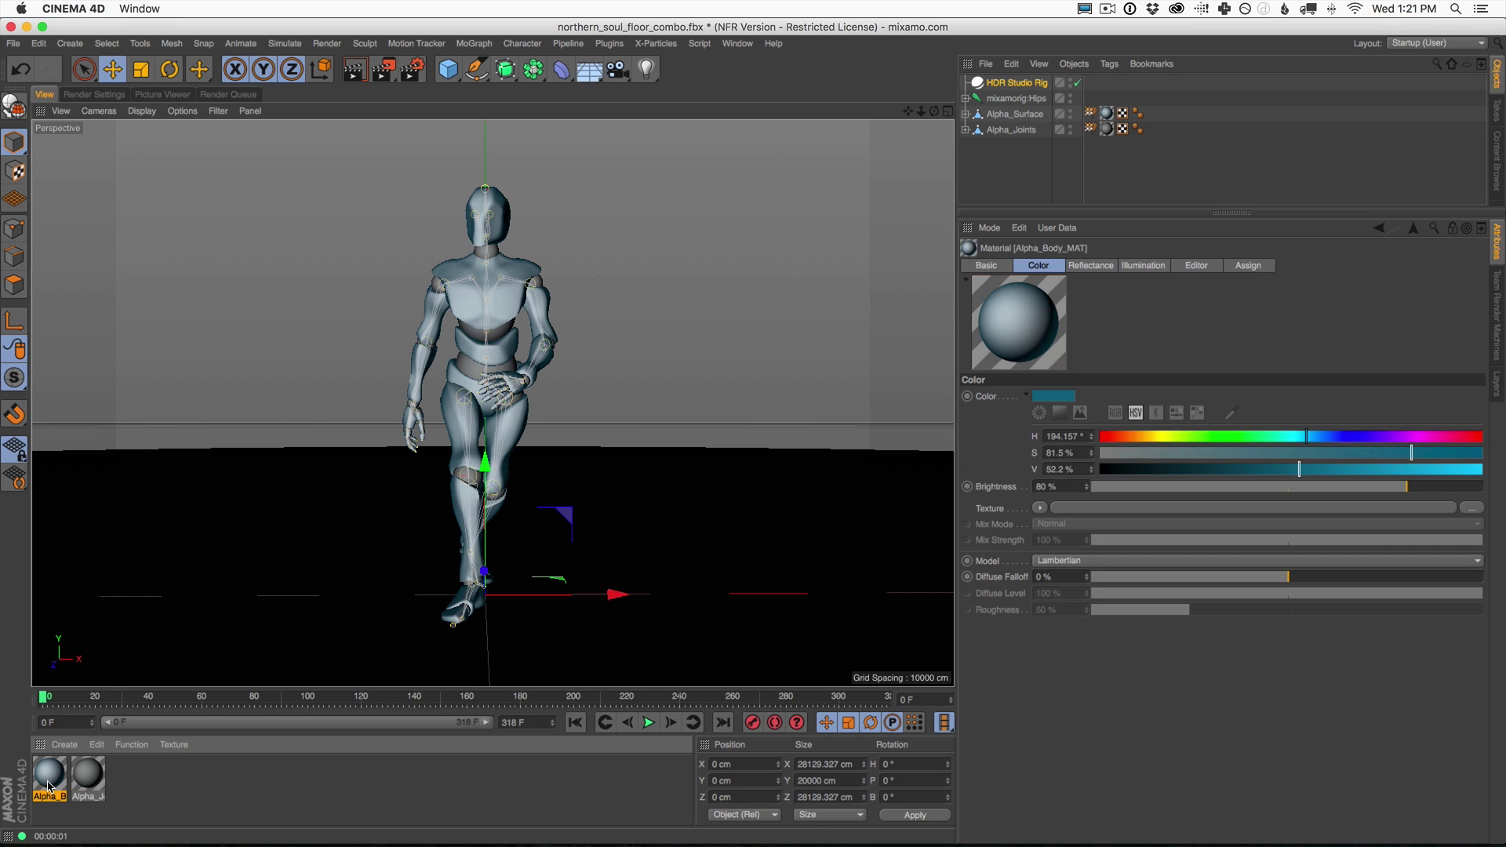
click(1120, 215)
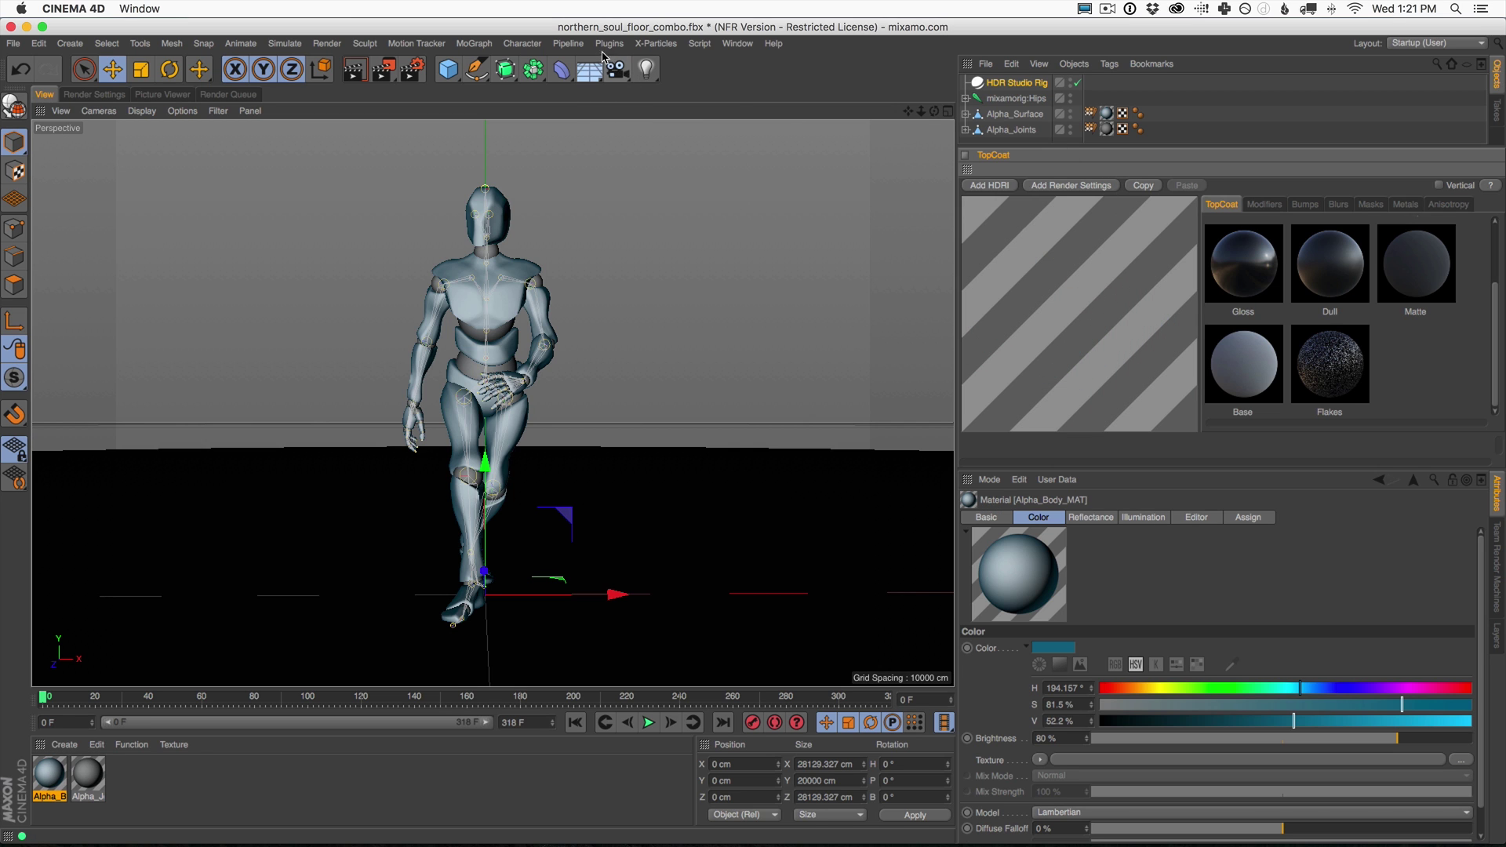
click(610, 43)
click(633, 139)
click(49, 775)
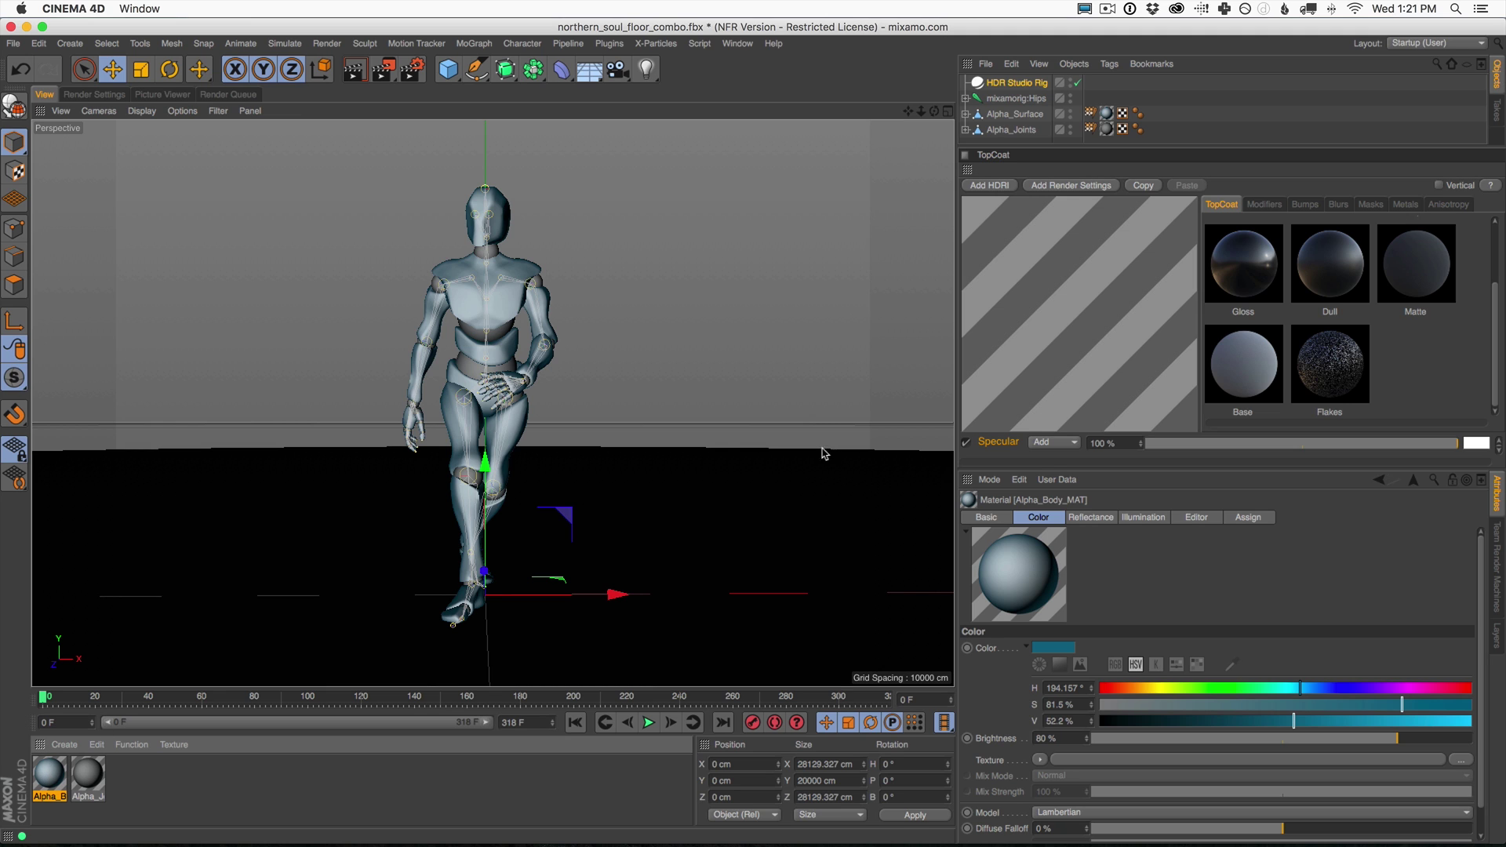
click(1266, 206)
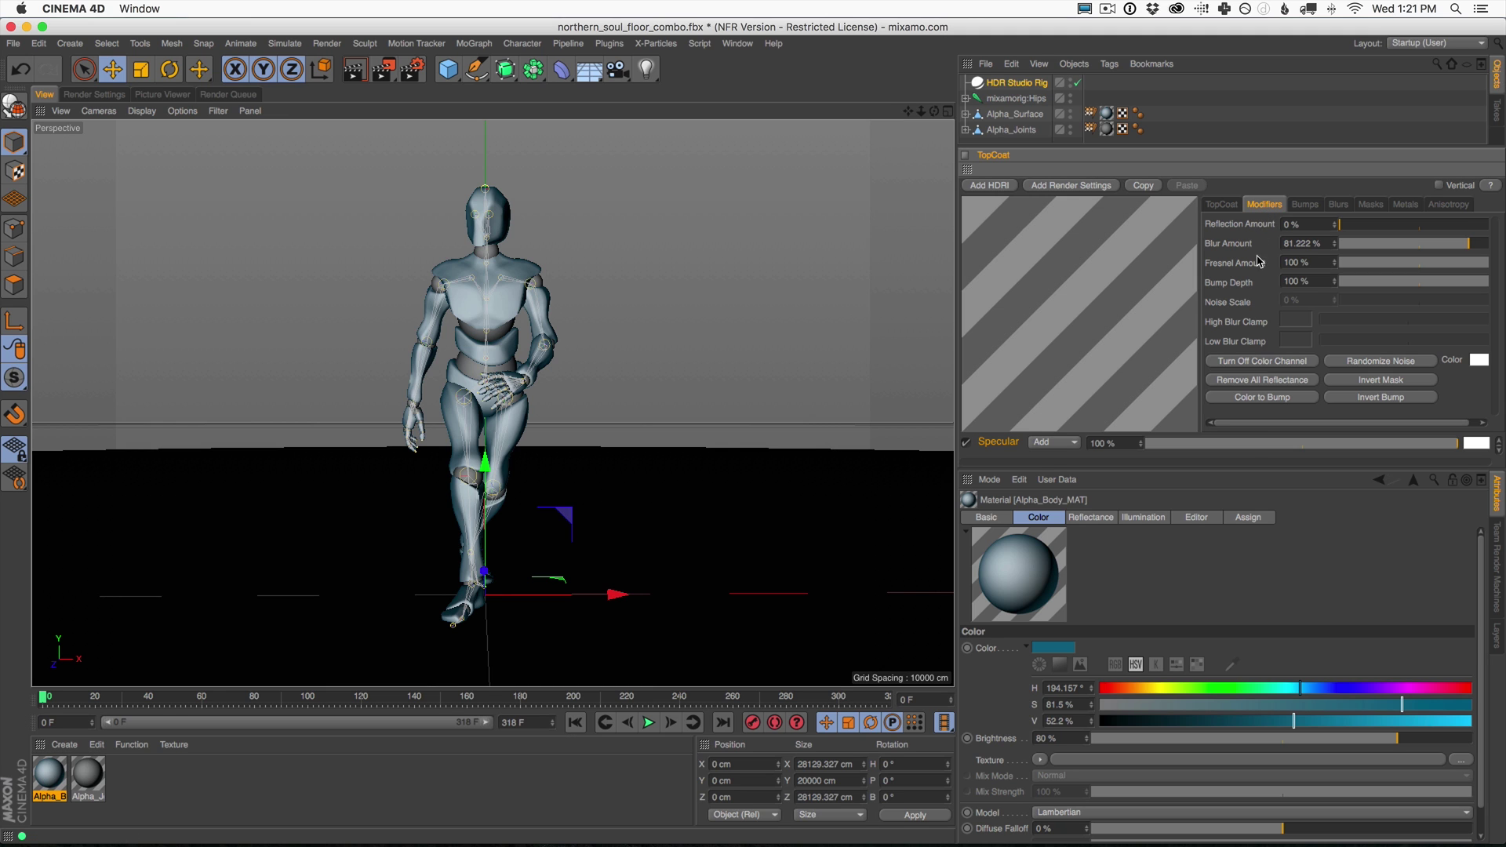
drag(1252, 468, 1252, 547)
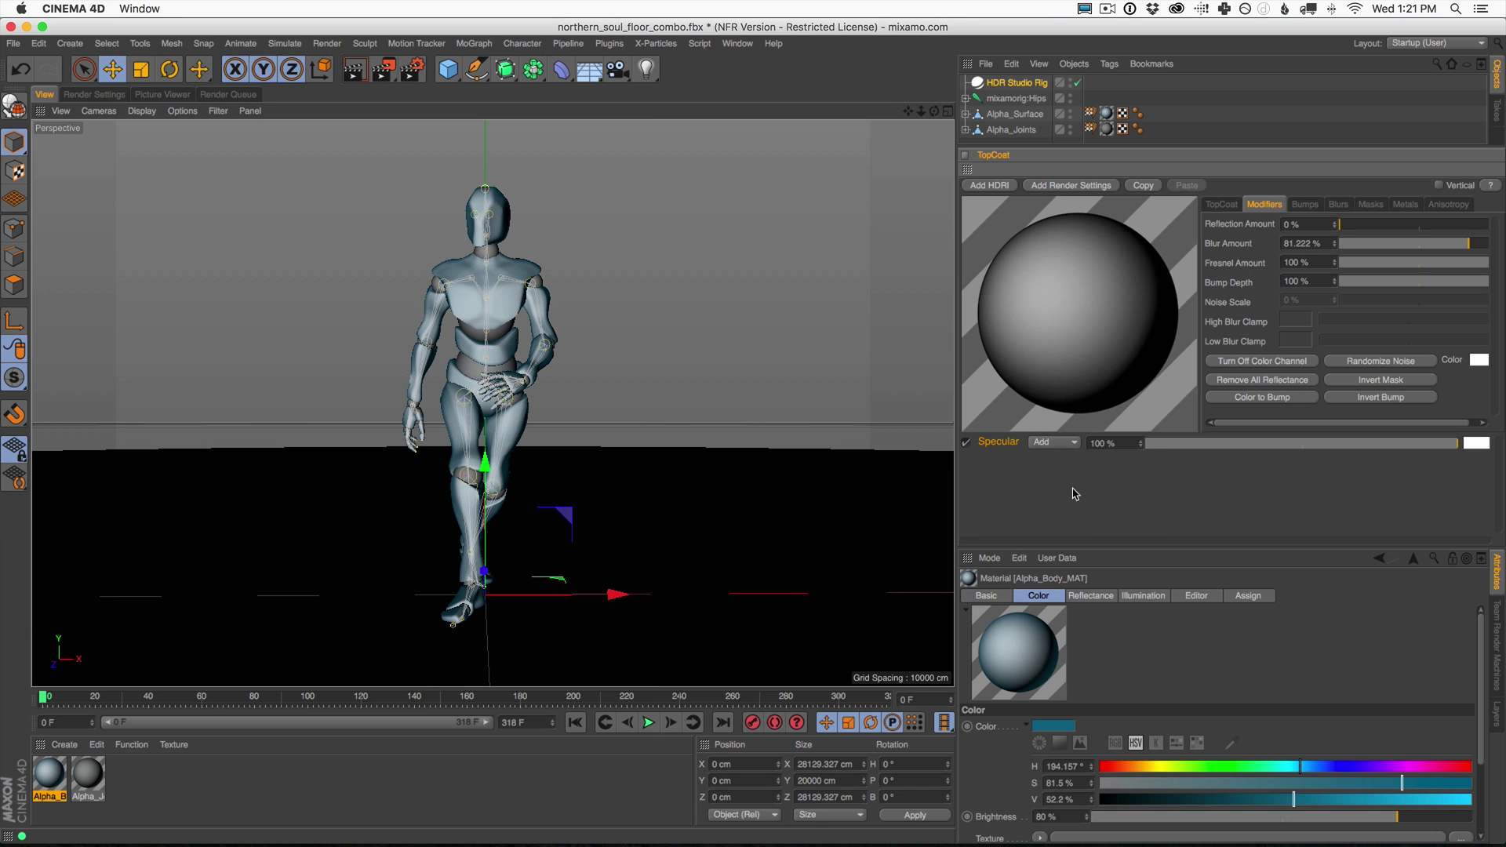
Remove all existing reflectance from the body material and add a TopCoat Base layer.
click(1002, 444)
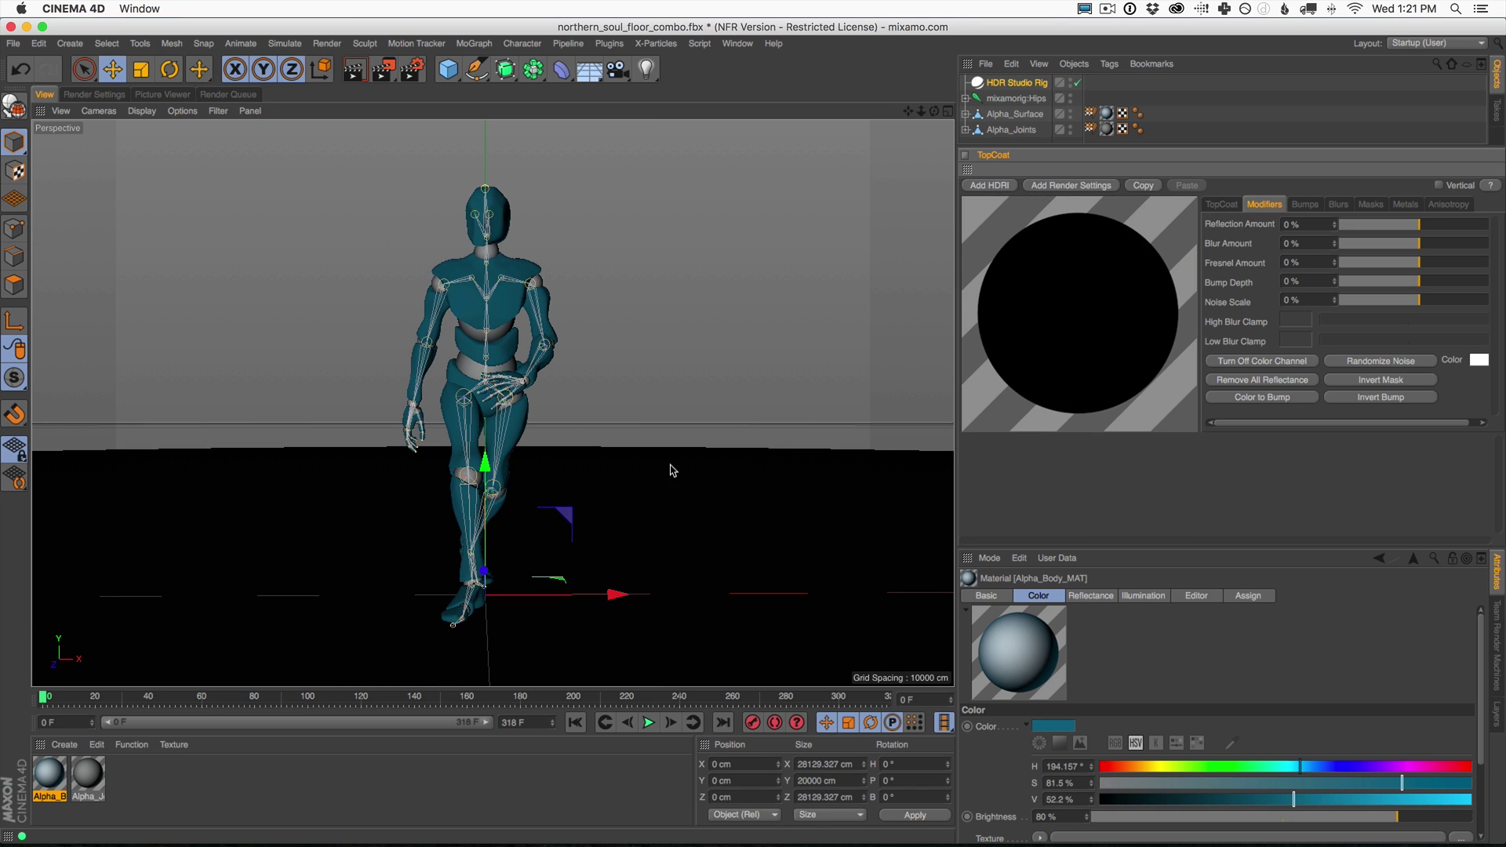
click(1221, 204)
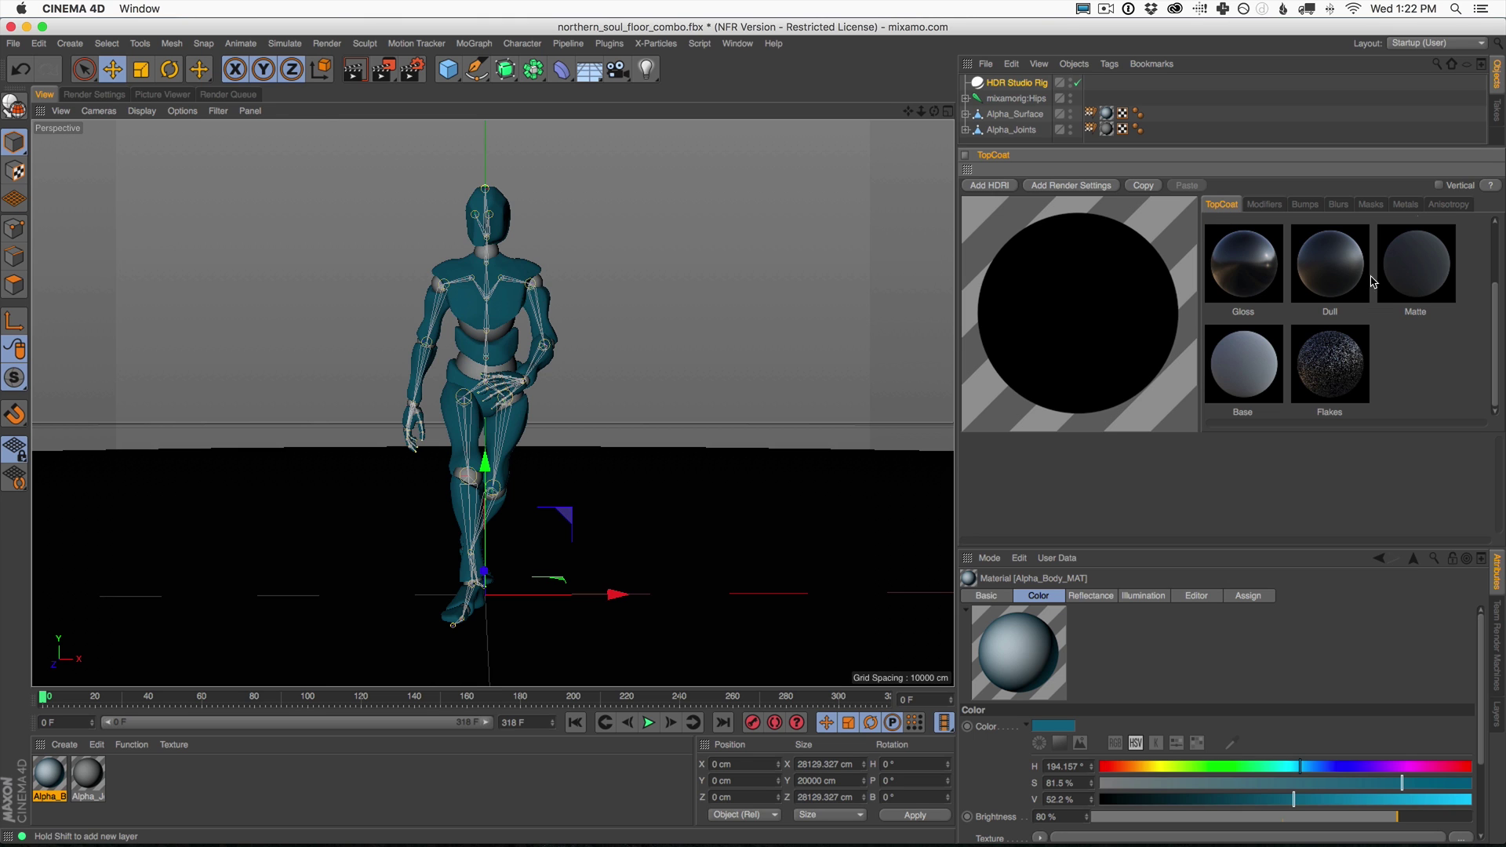
scroll(1497, 292, up, 2)
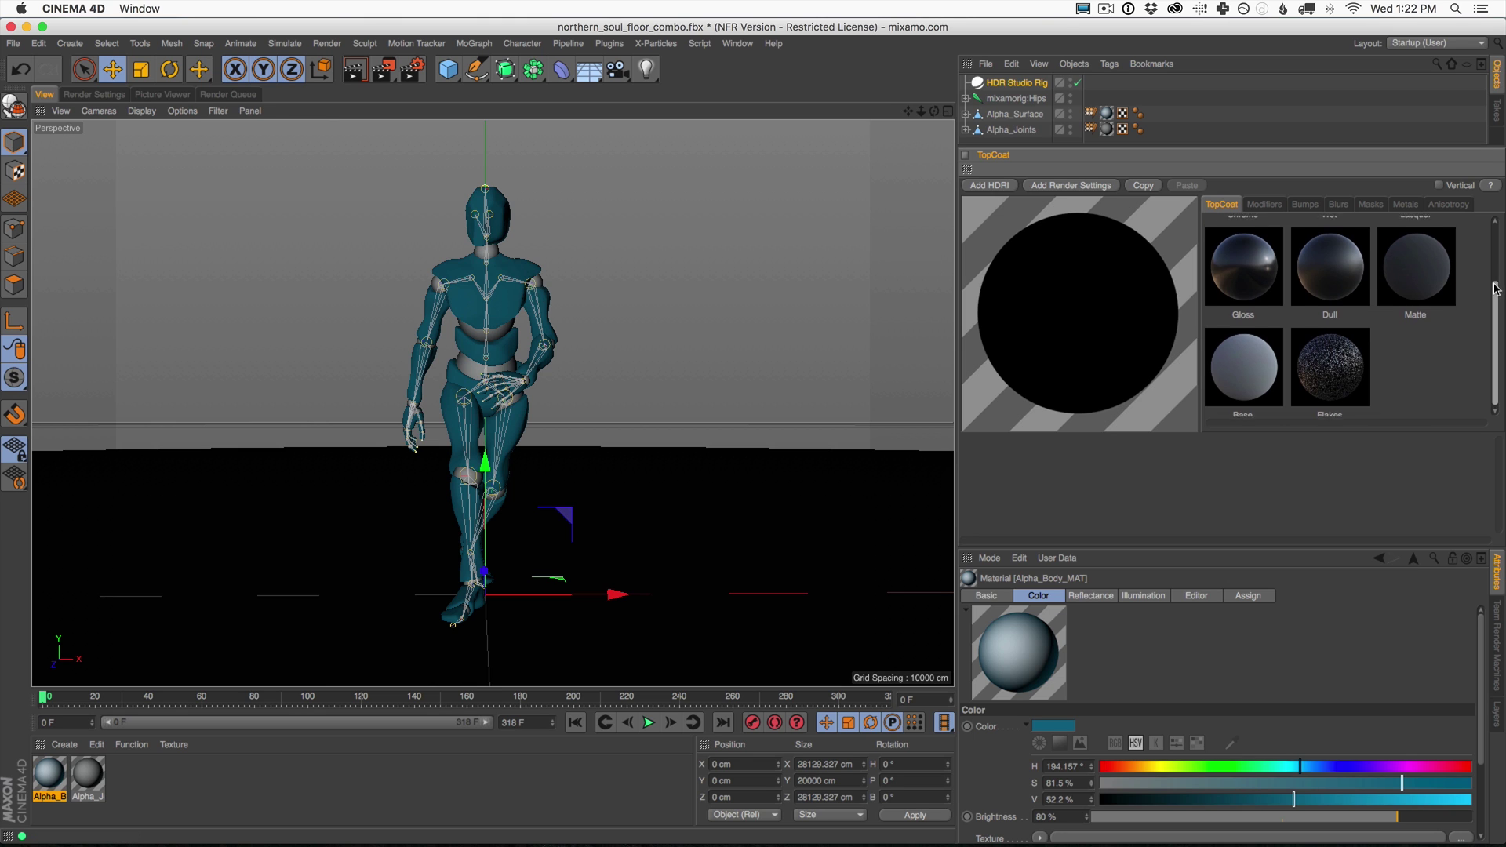
scroll(1497, 292, down, 1)
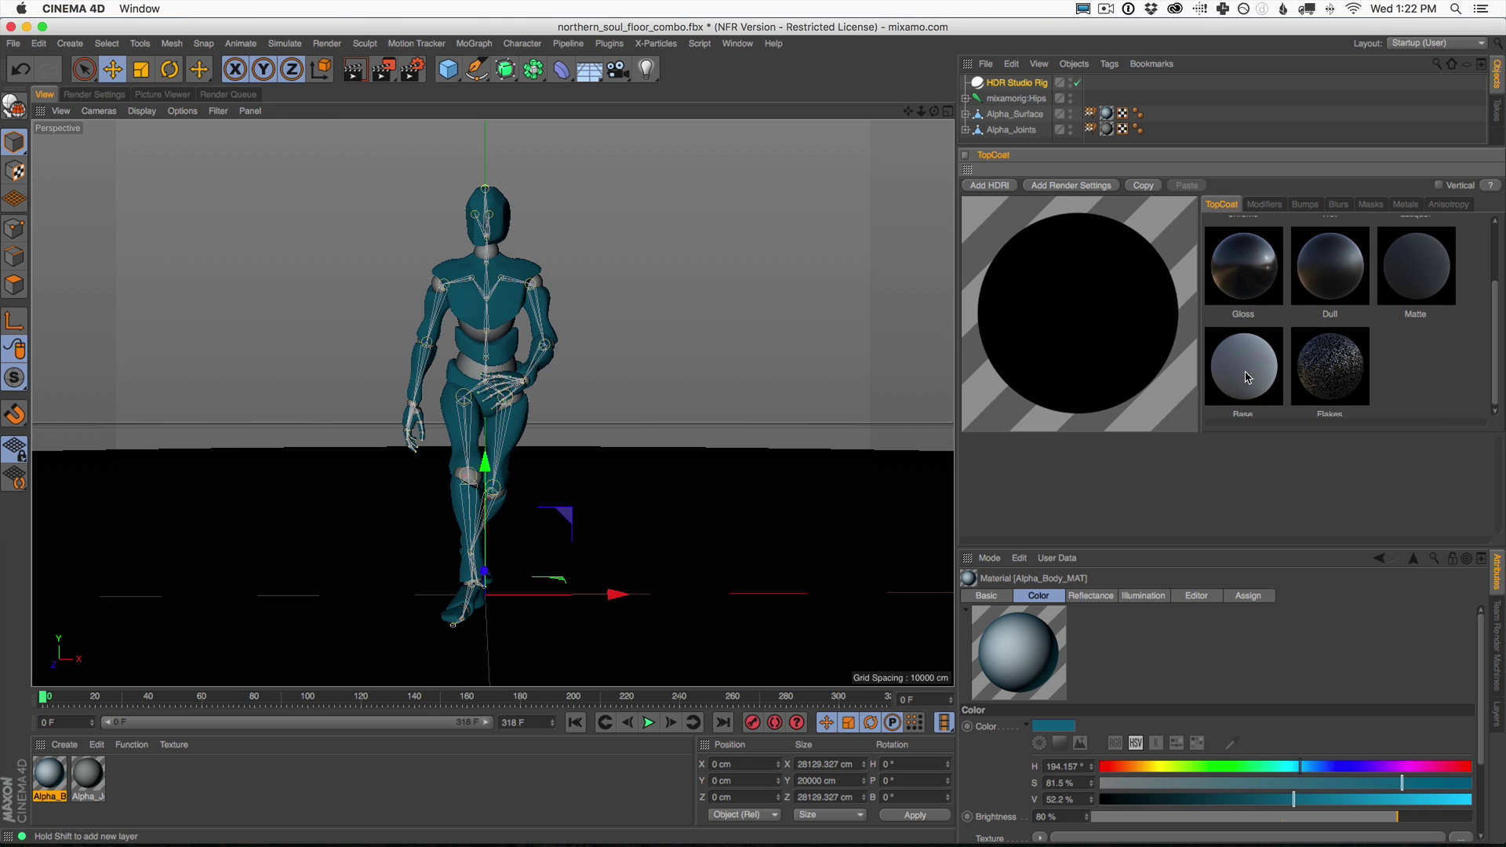
click(1248, 378)
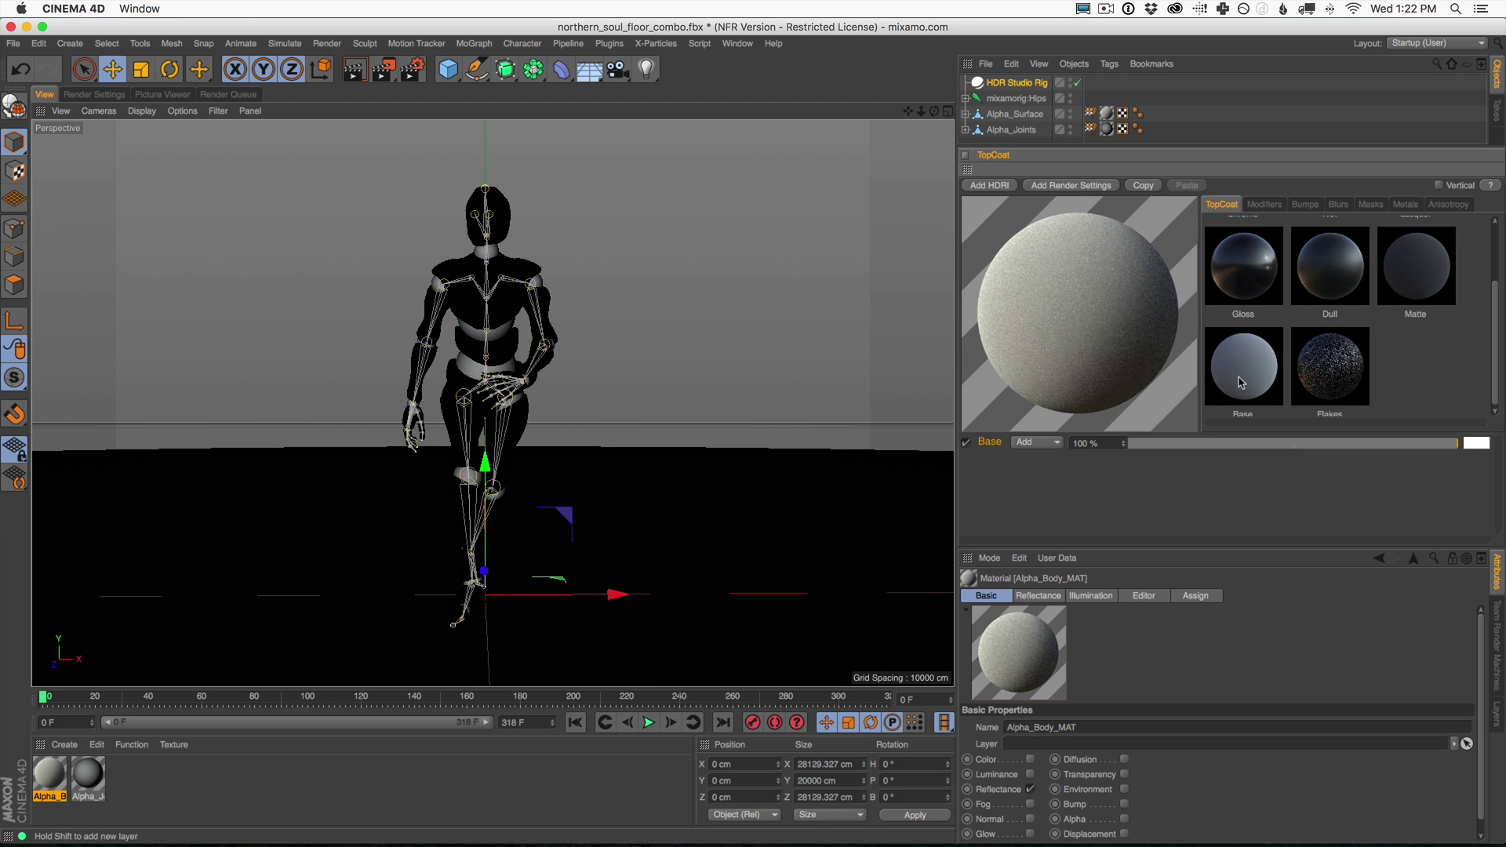
Set the Base layer colour to dark red (S 94%, V 73%).
click(1482, 447)
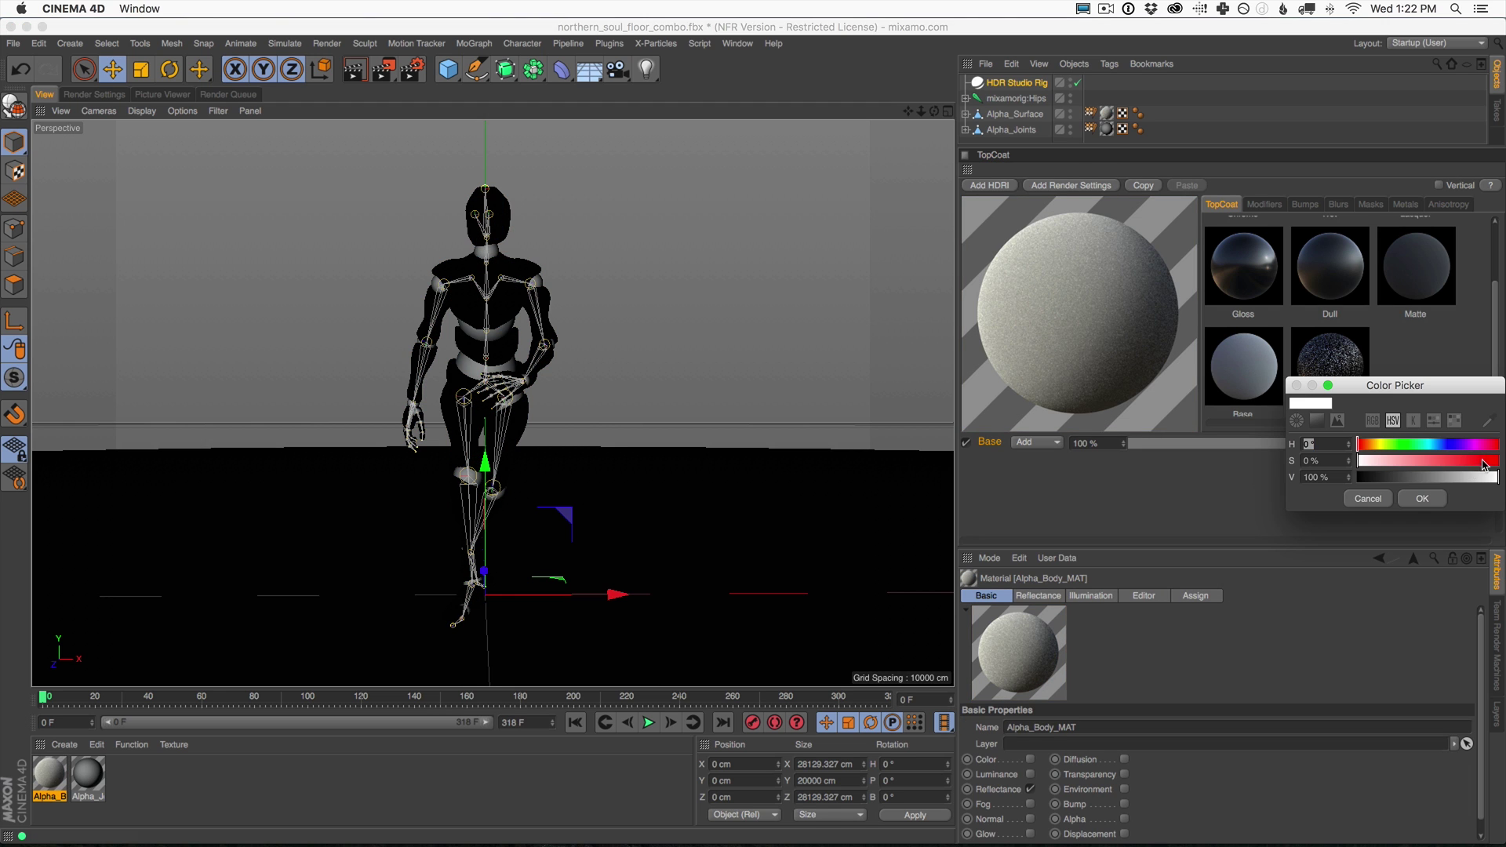
drag(1483, 460, 1496, 460)
click(1493, 477)
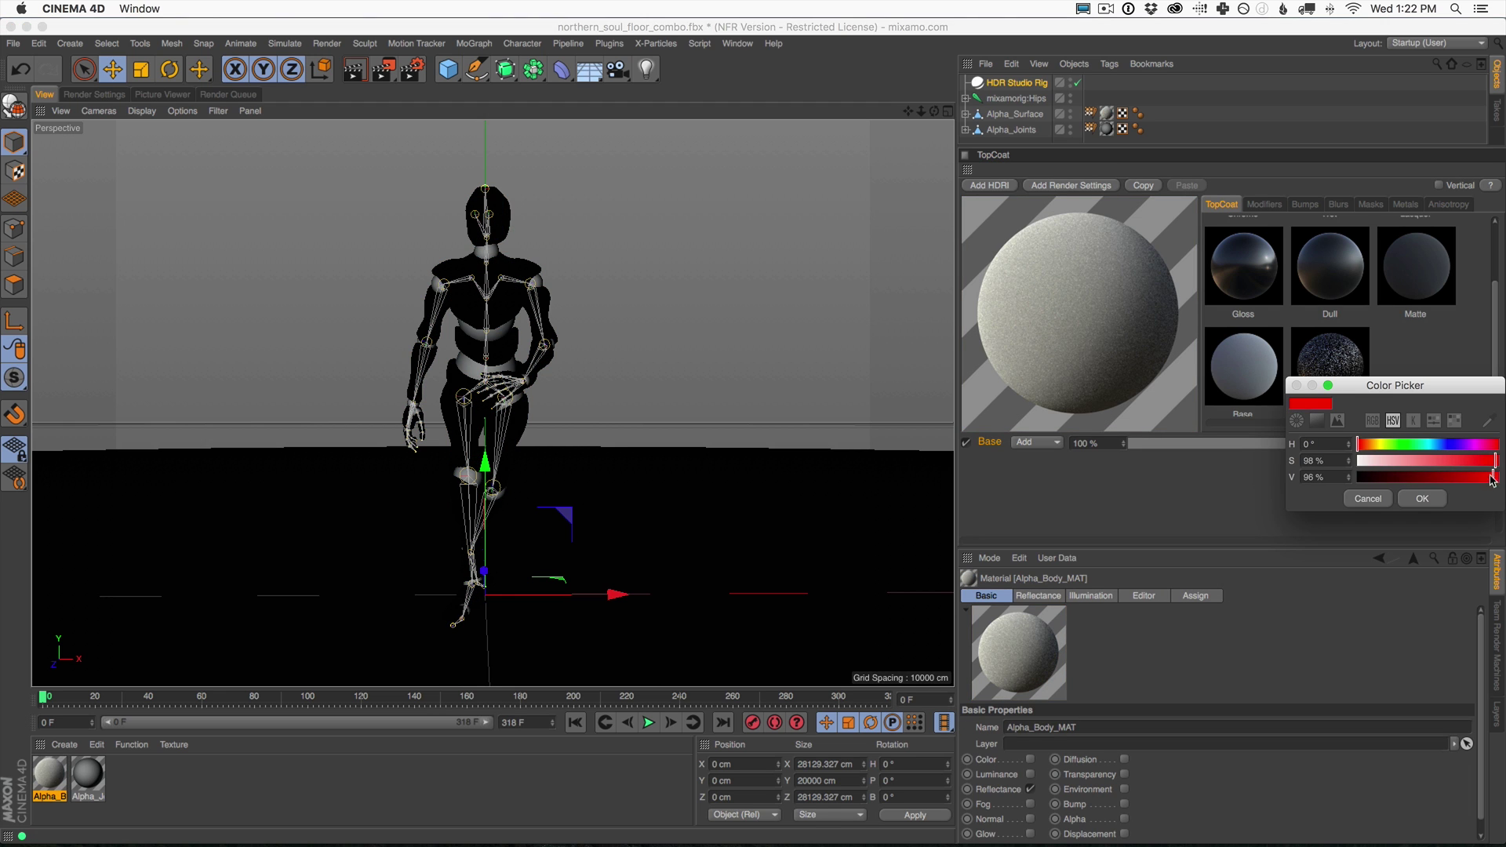
click(1487, 462)
click(1423, 498)
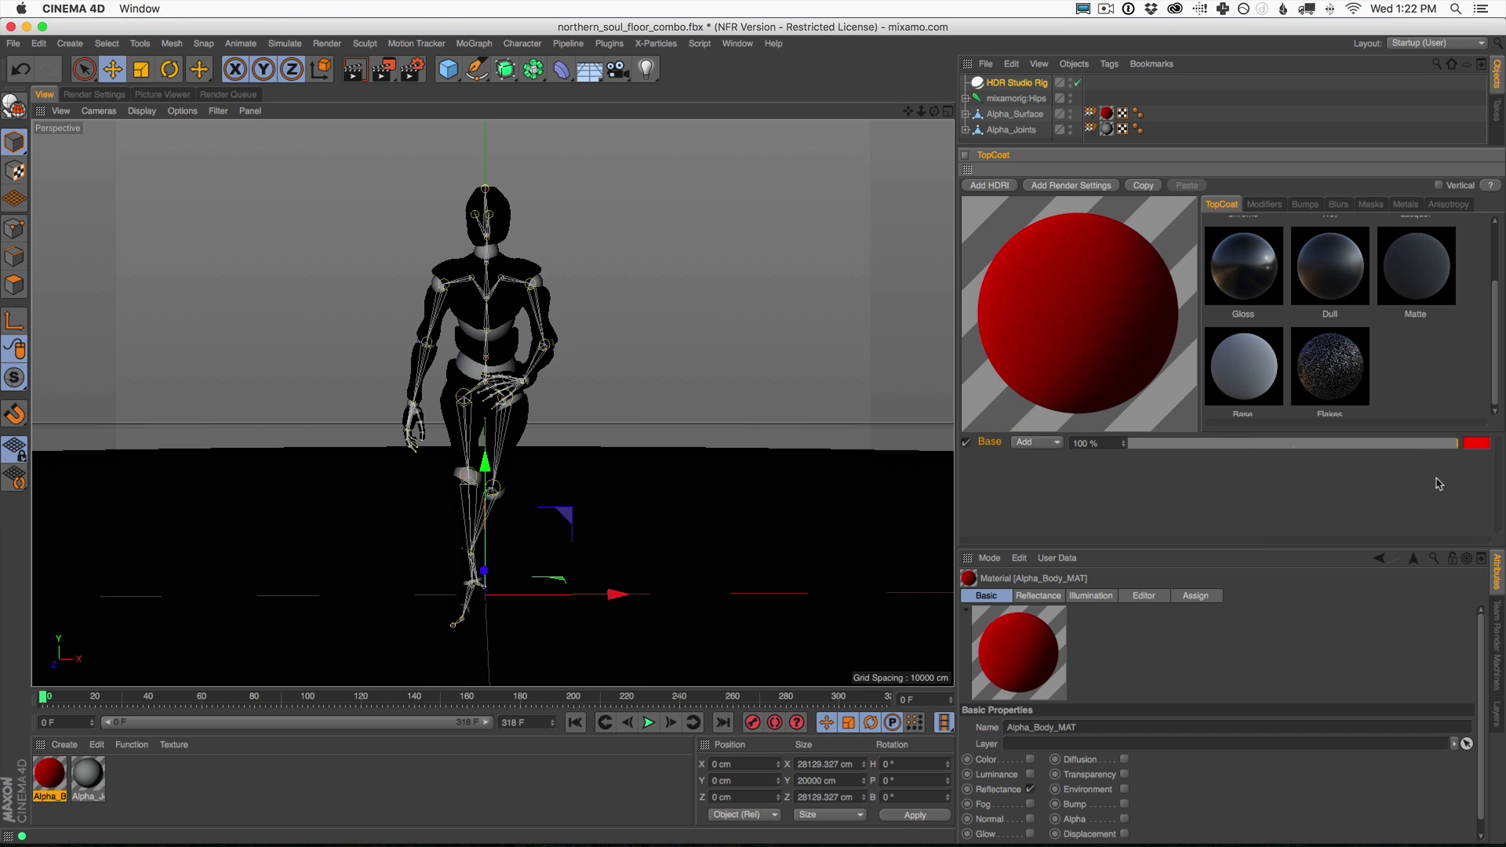
click(1474, 445)
click(1463, 477)
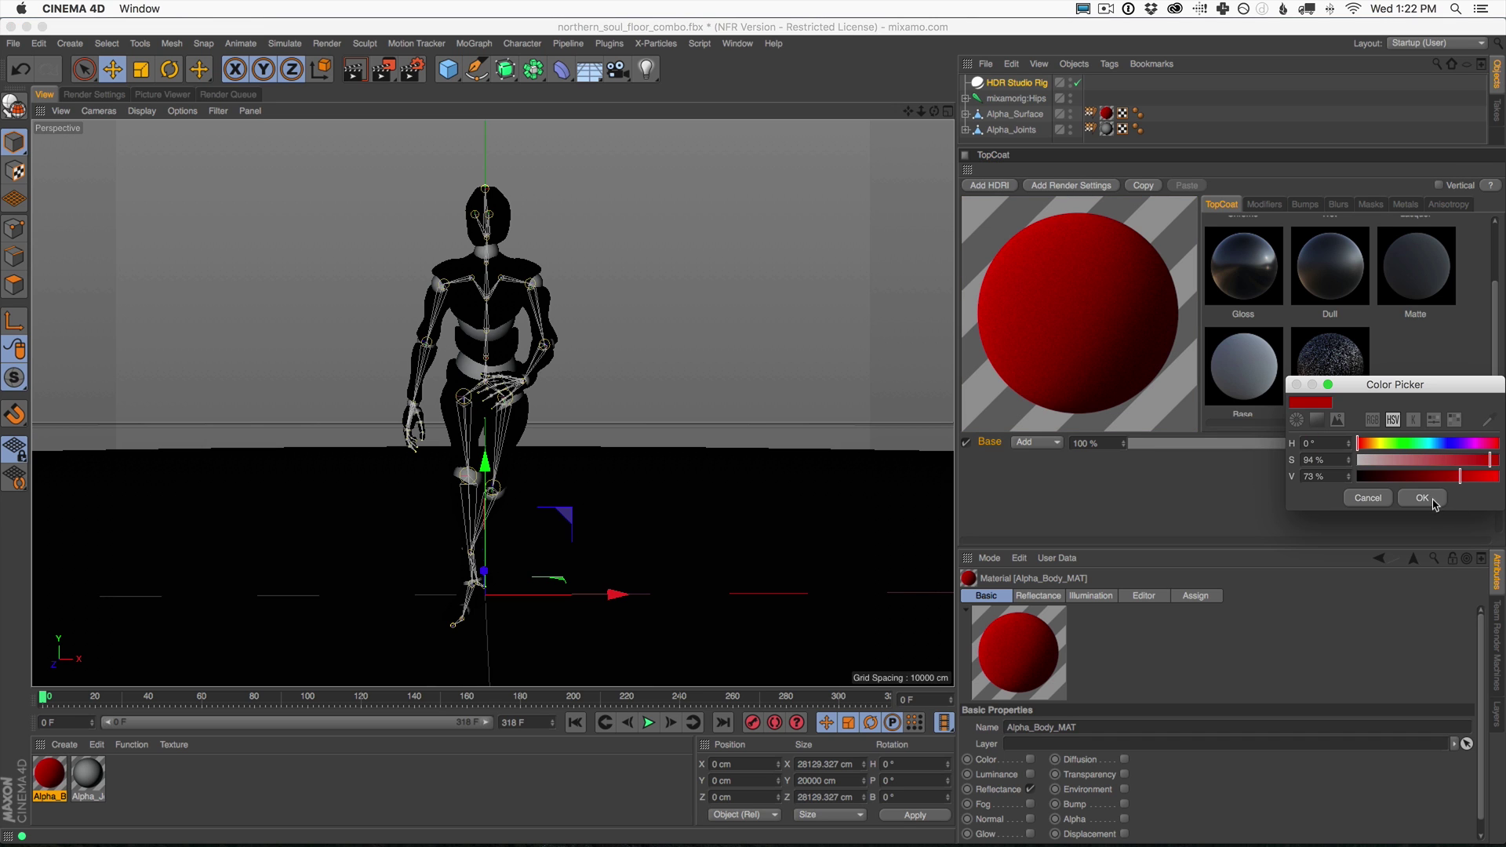
click(1422, 498)
Render the viewport to preview the robot's deep red body on the dark floor.
click(356, 74)
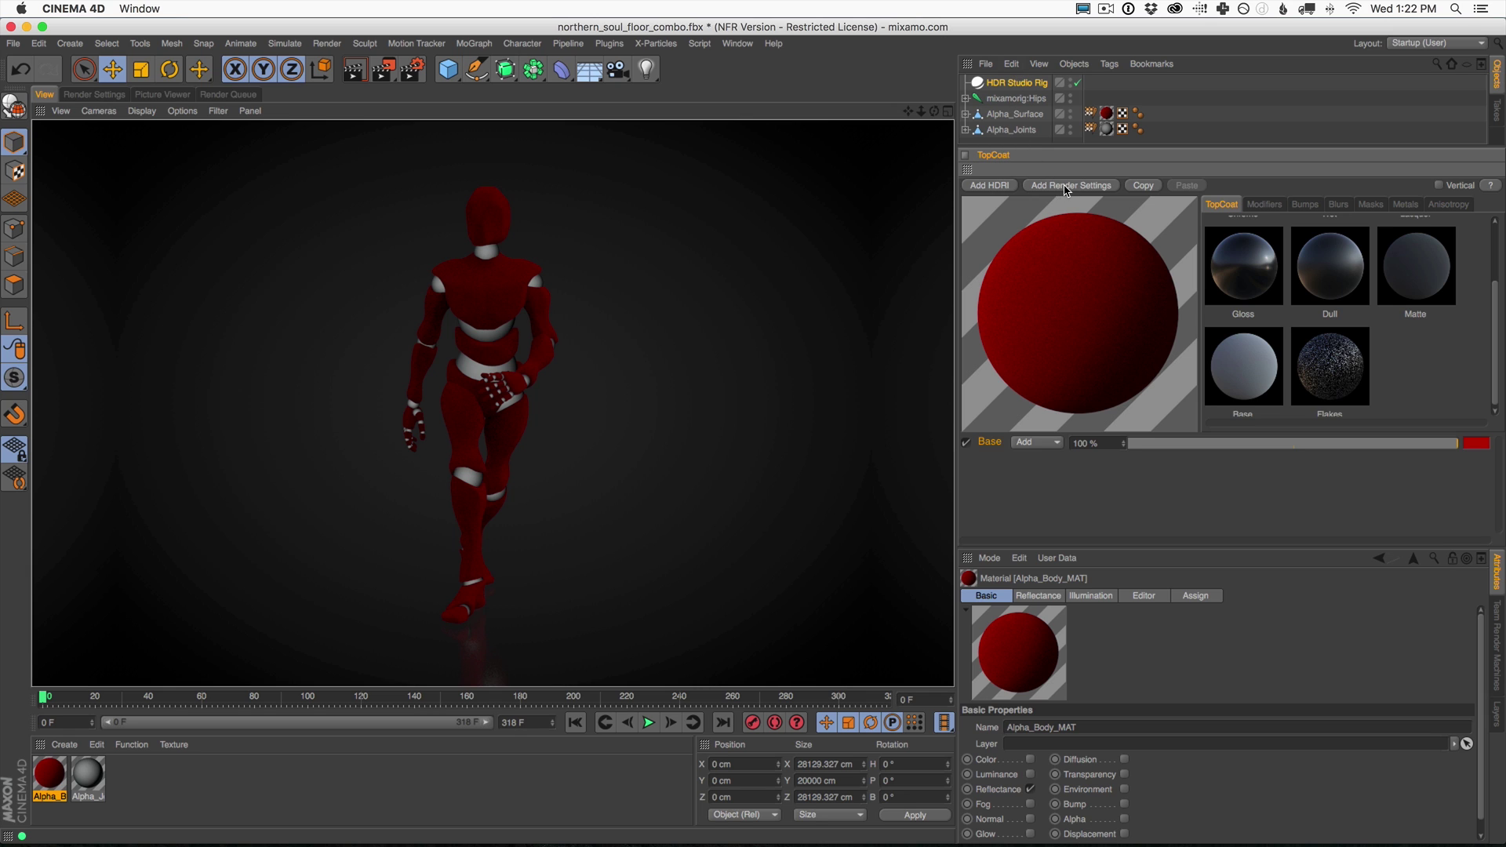
Add the GSG TopCoat render presets and activate LK Low (Sampling Subdivisions 1, Blurriness 2).
click(1066, 190)
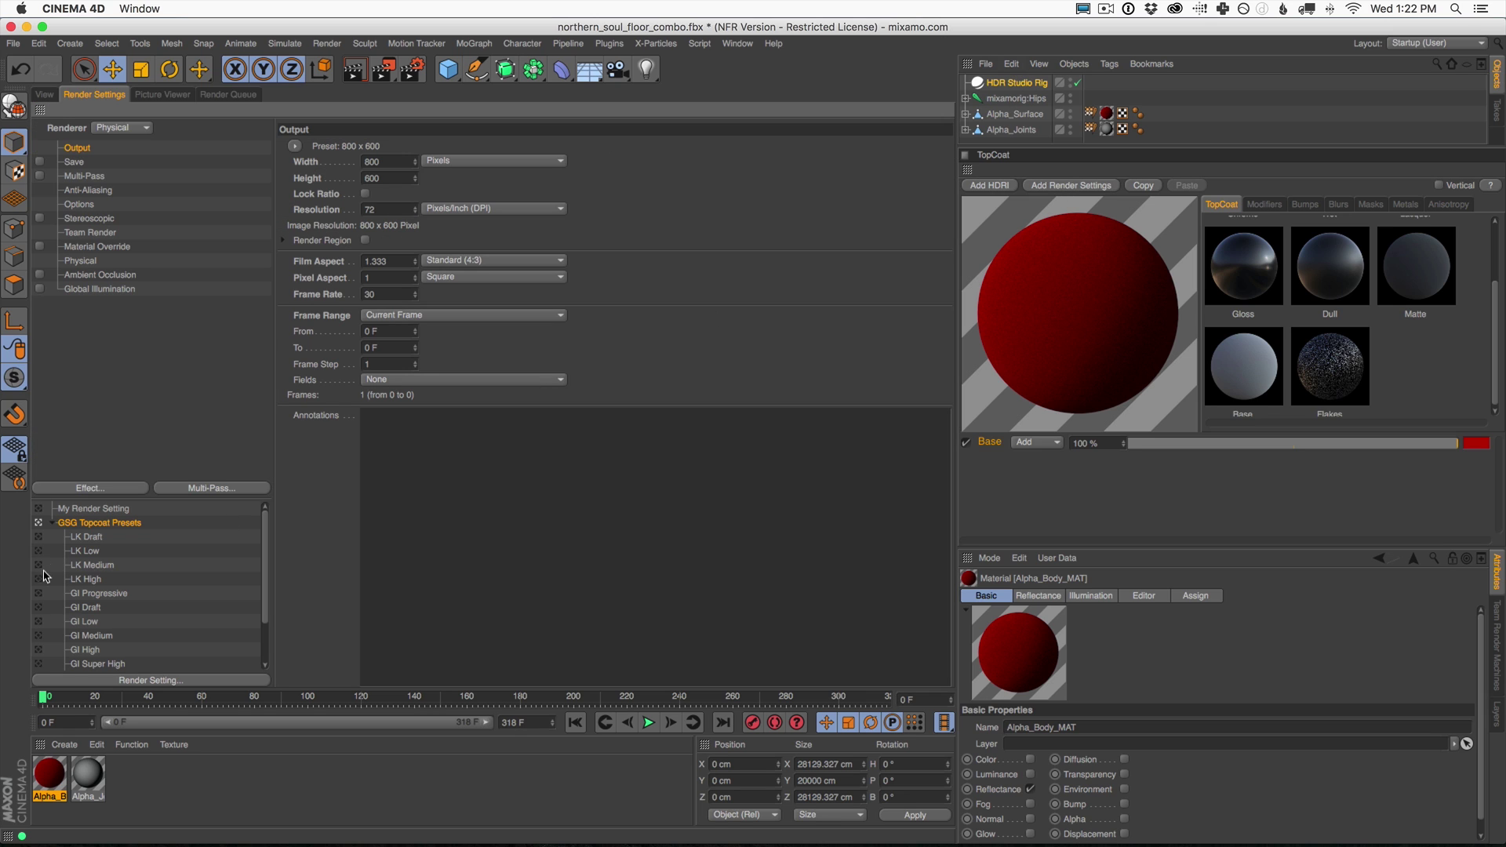
drag(222, 496, 223, 373)
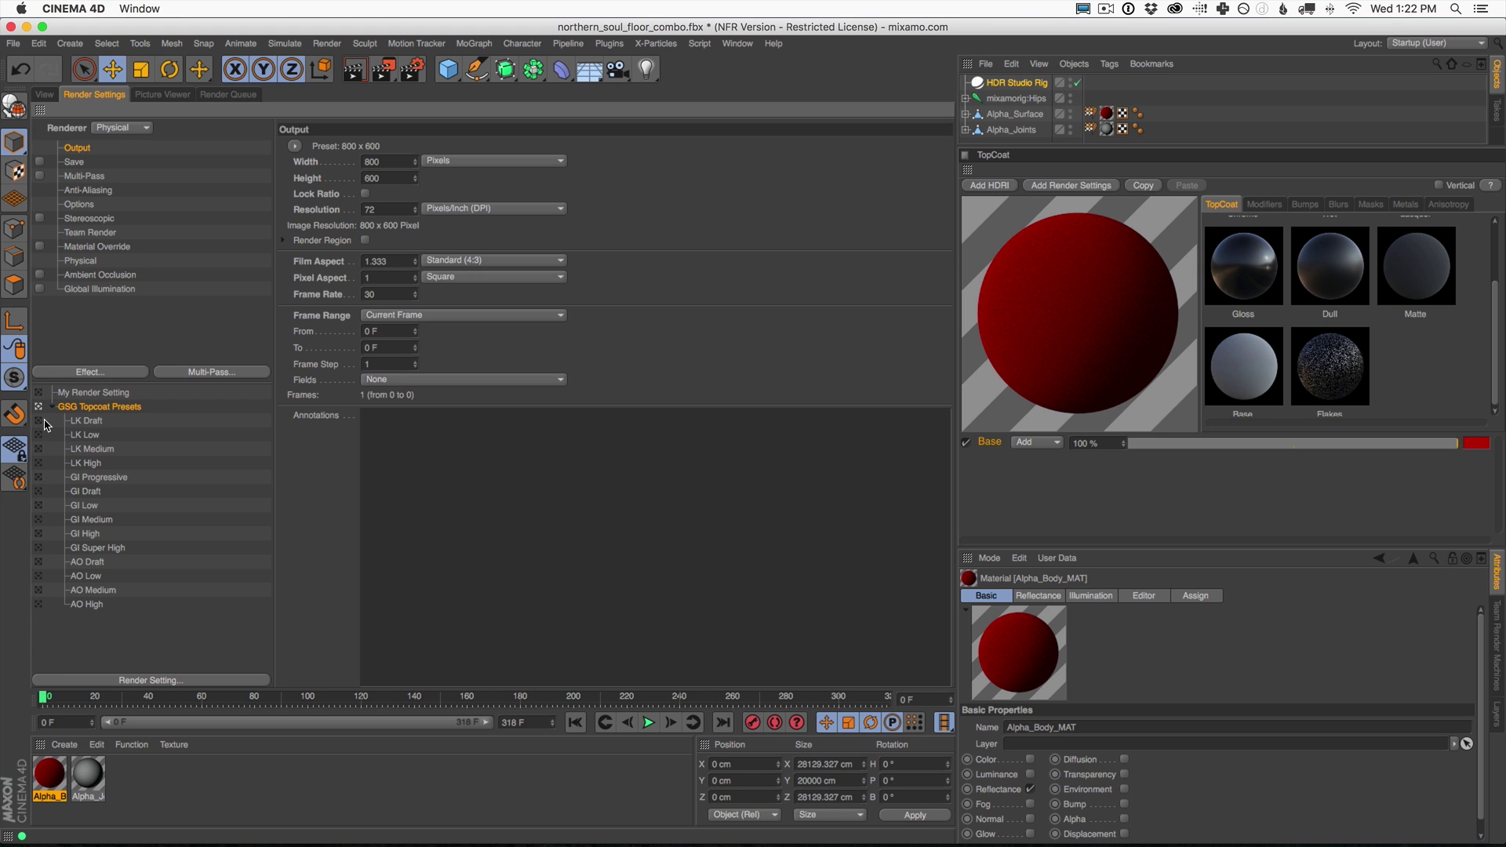
click(106, 262)
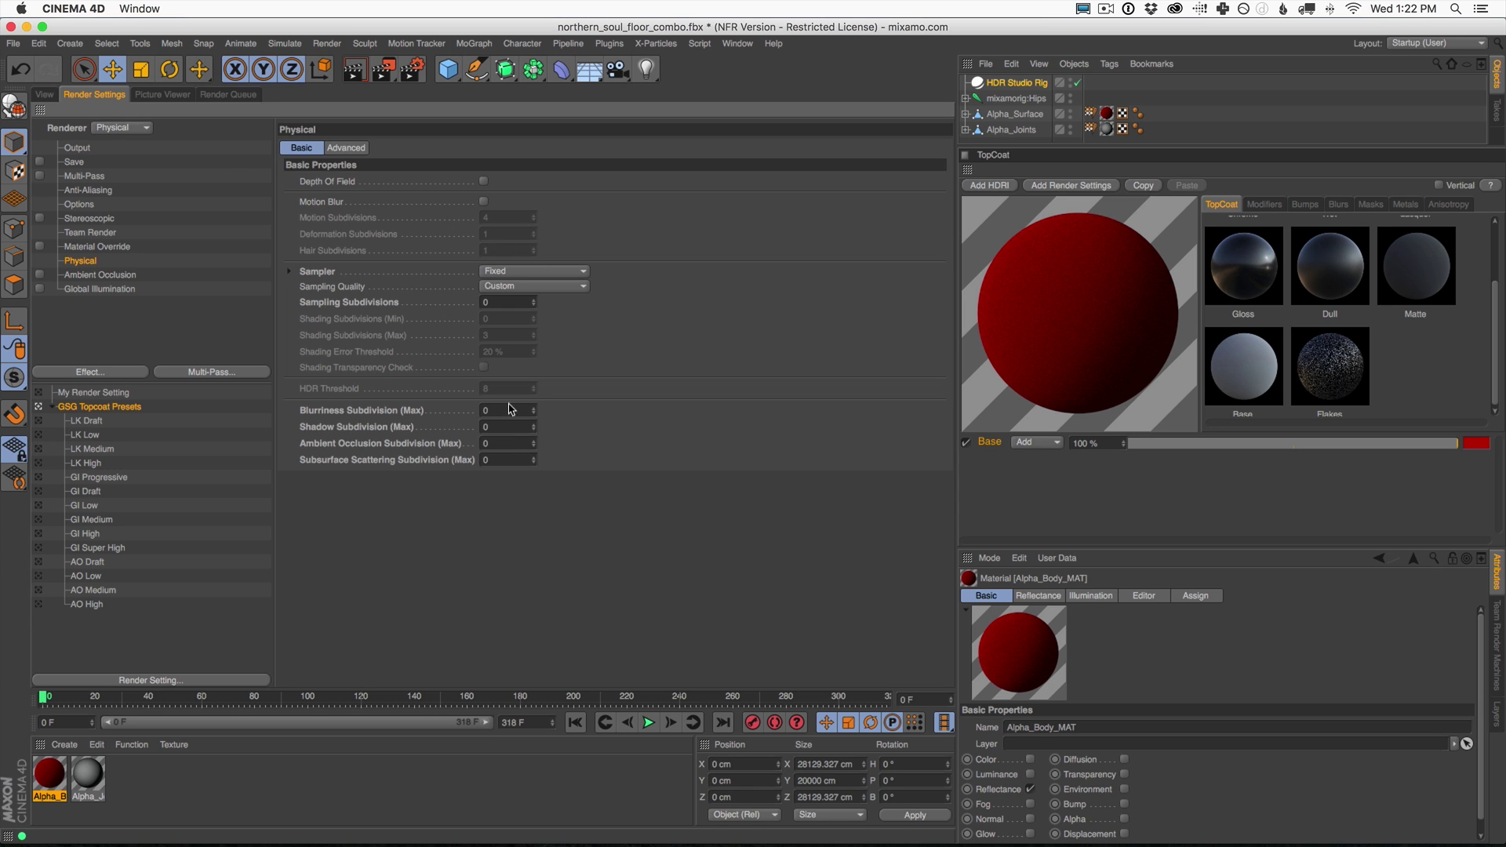
click(82, 436)
click(39, 436)
click(45, 94)
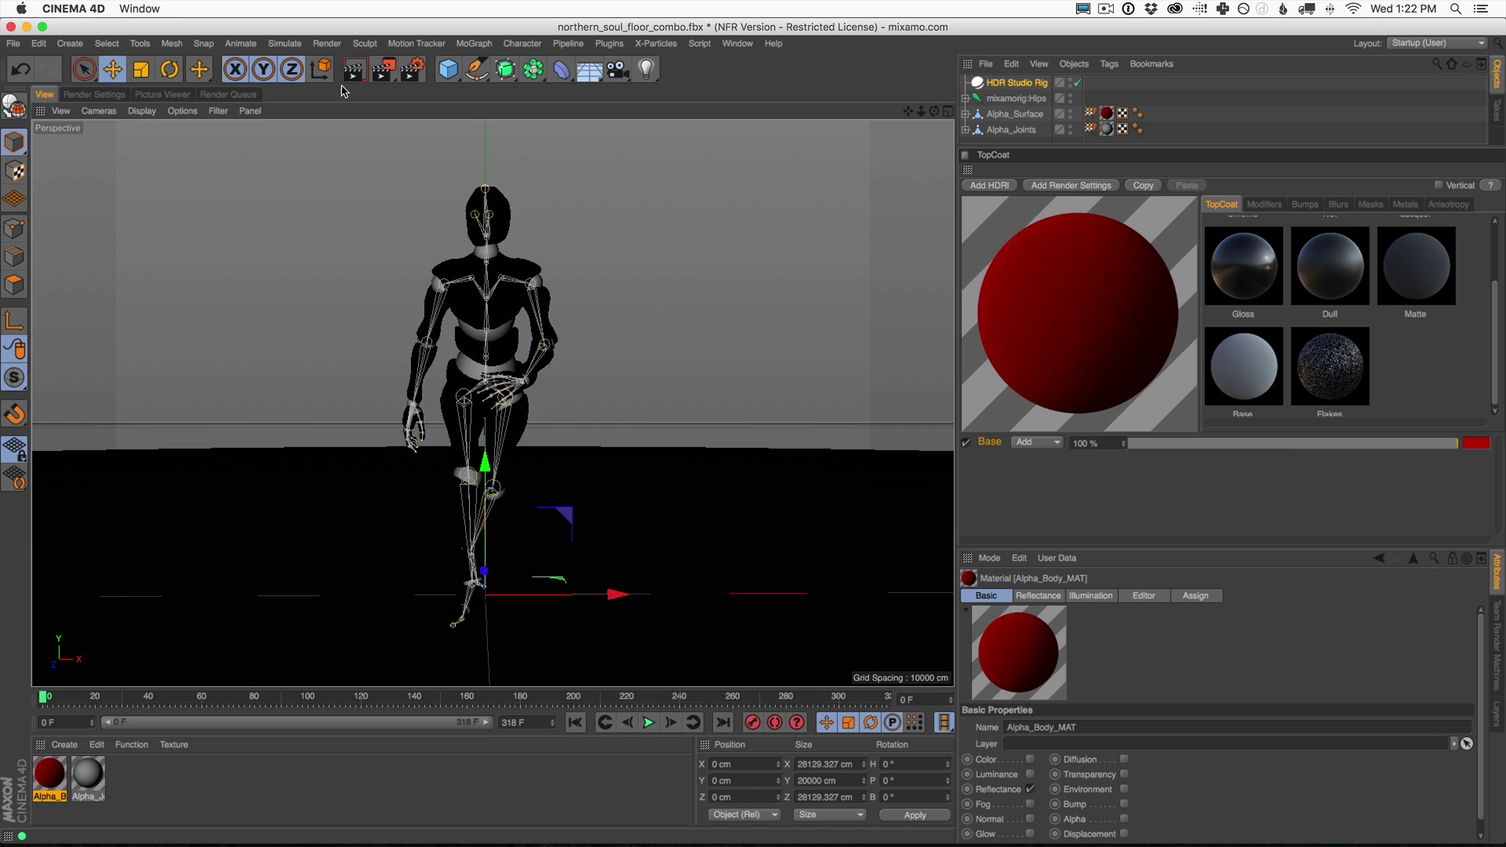
Test-render with the LK Low settings, reviewing the red Base colour without changing it.
click(352, 66)
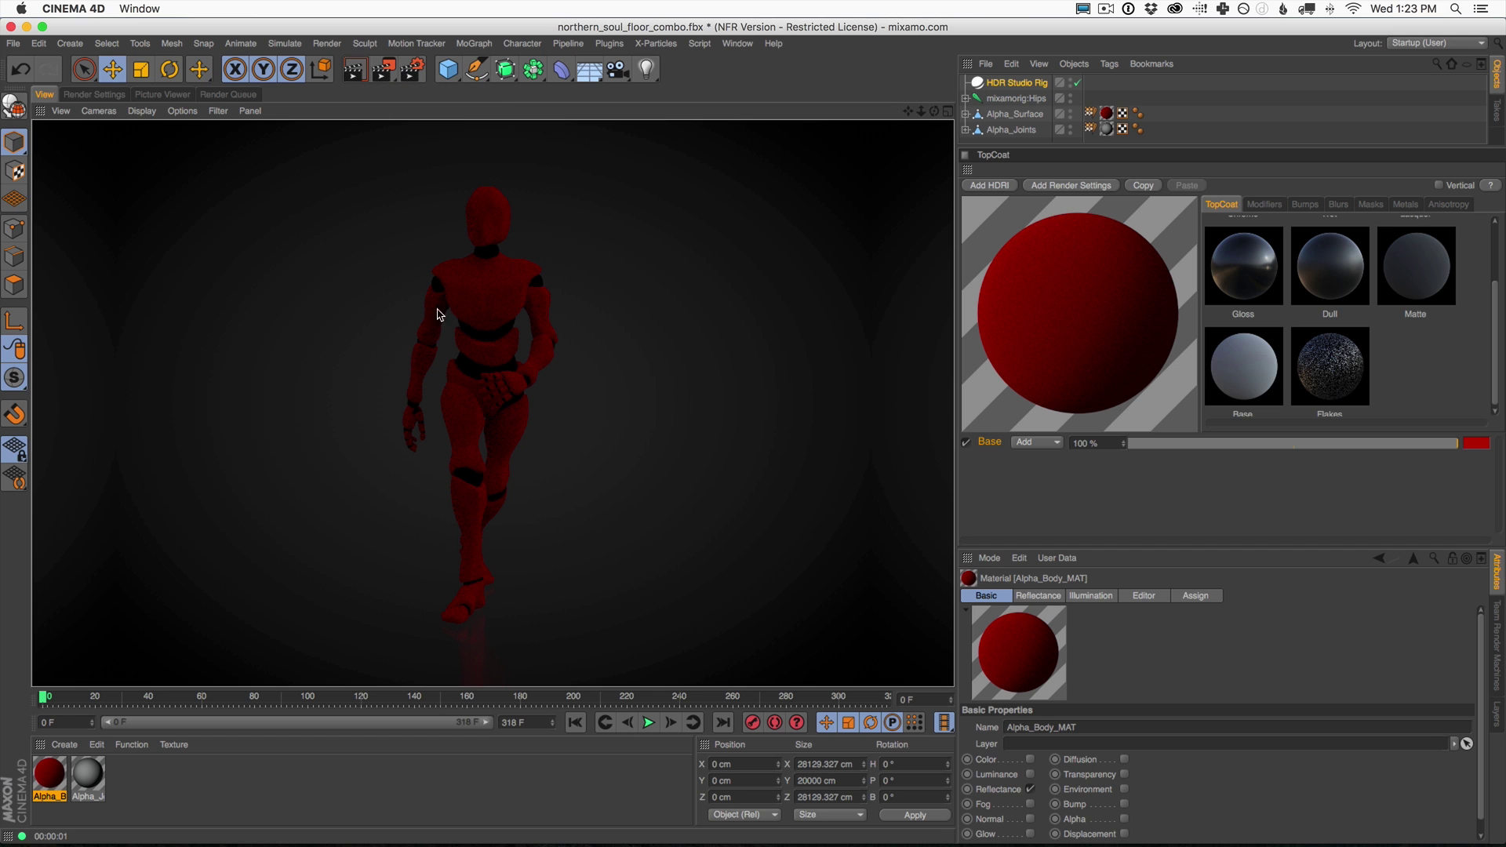
click(1480, 446)
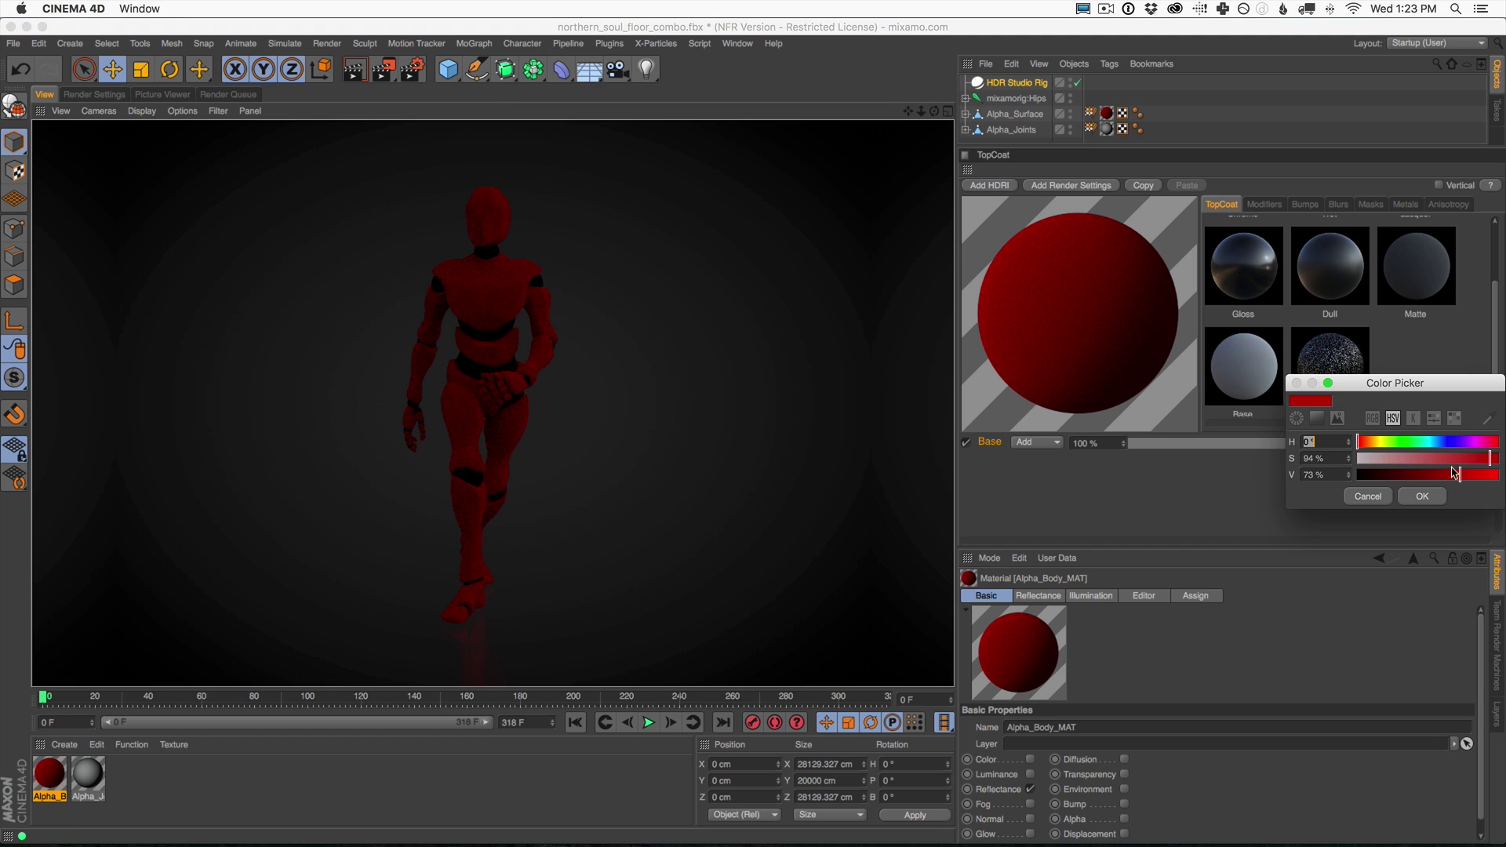
click(1437, 506)
click(356, 72)
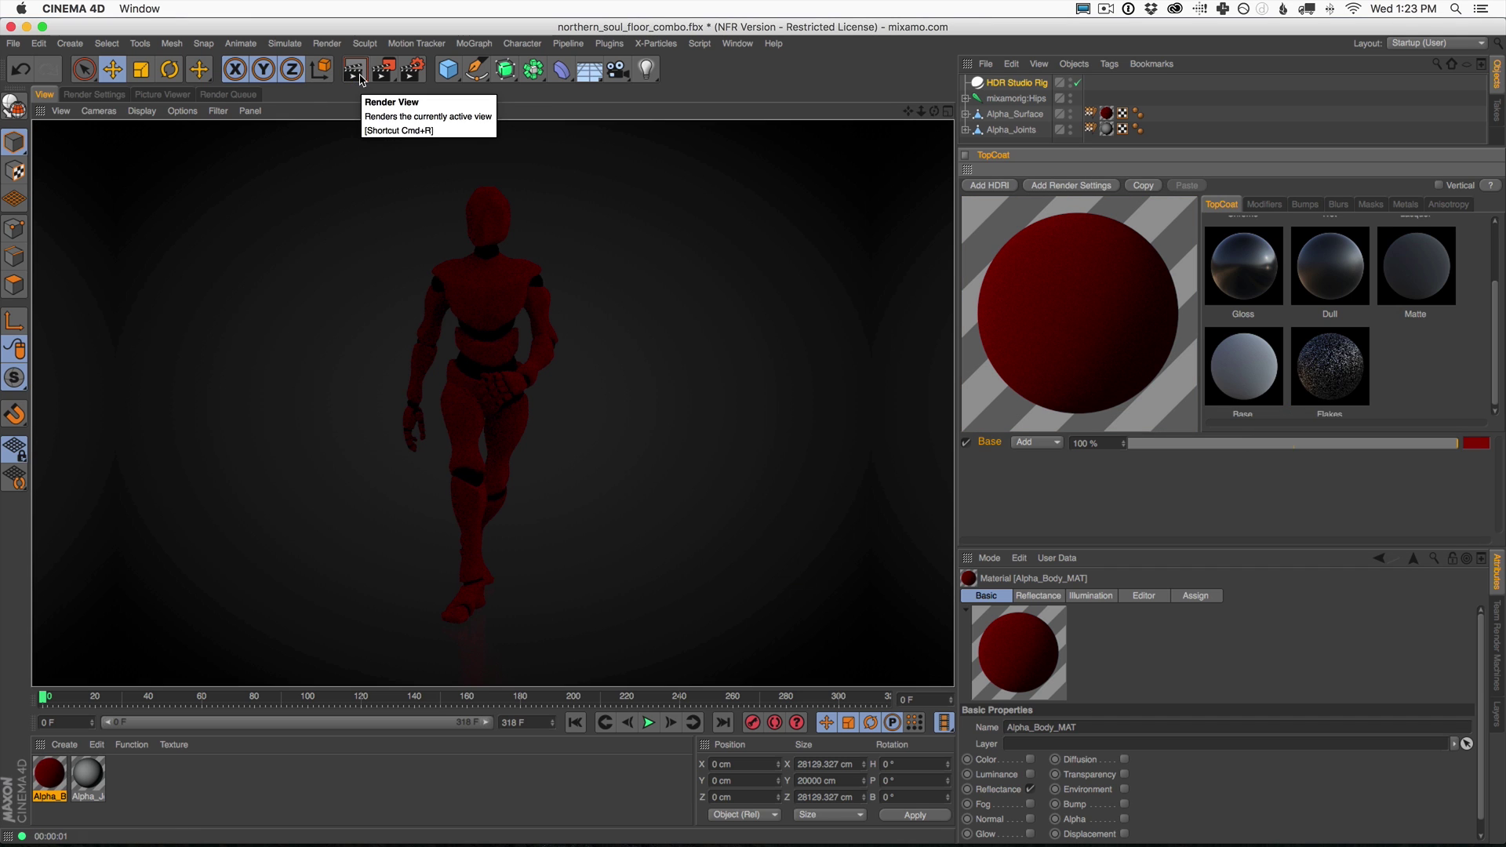
Raise the body material's Fresnel Amount to 29% and re-render to check it.
click(1264, 204)
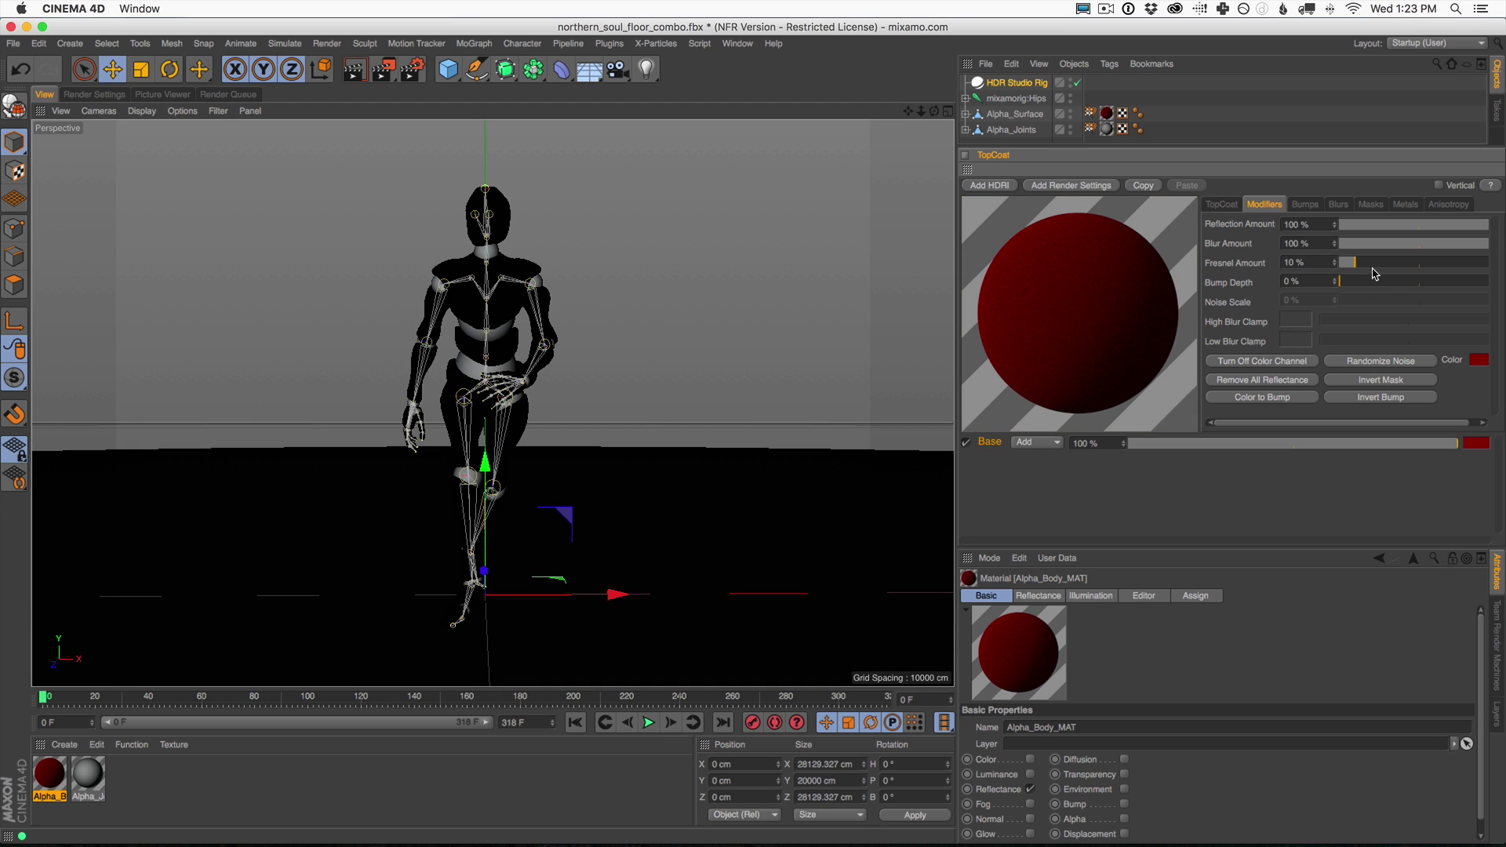
click(1385, 263)
click(361, 68)
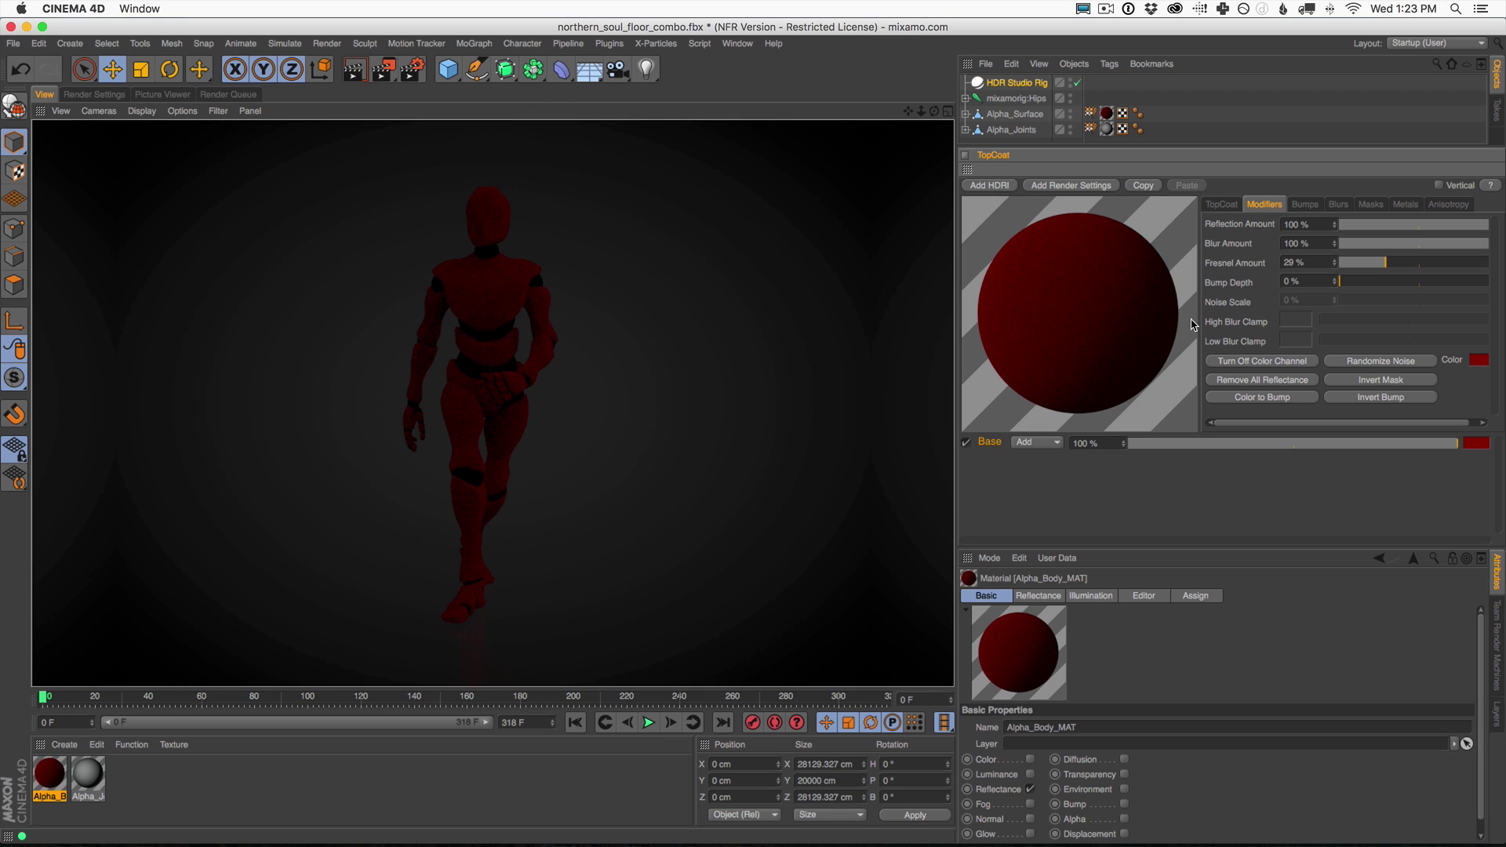
click(1225, 205)
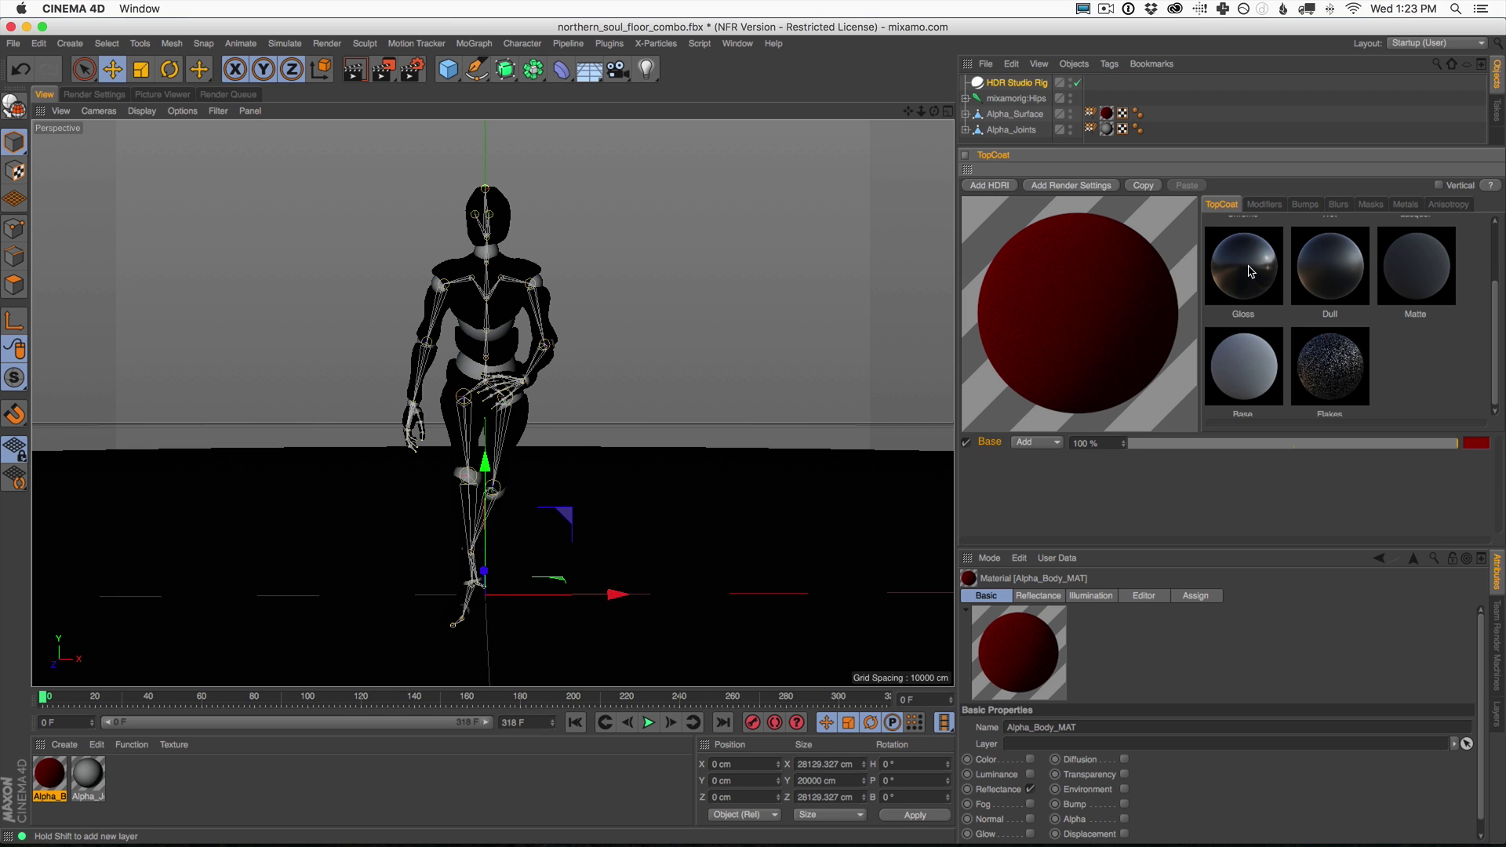
Add a Gloss layer tinted orange-red (H 19°, S 100%) to the body material, then render a preview.
click(1250, 276)
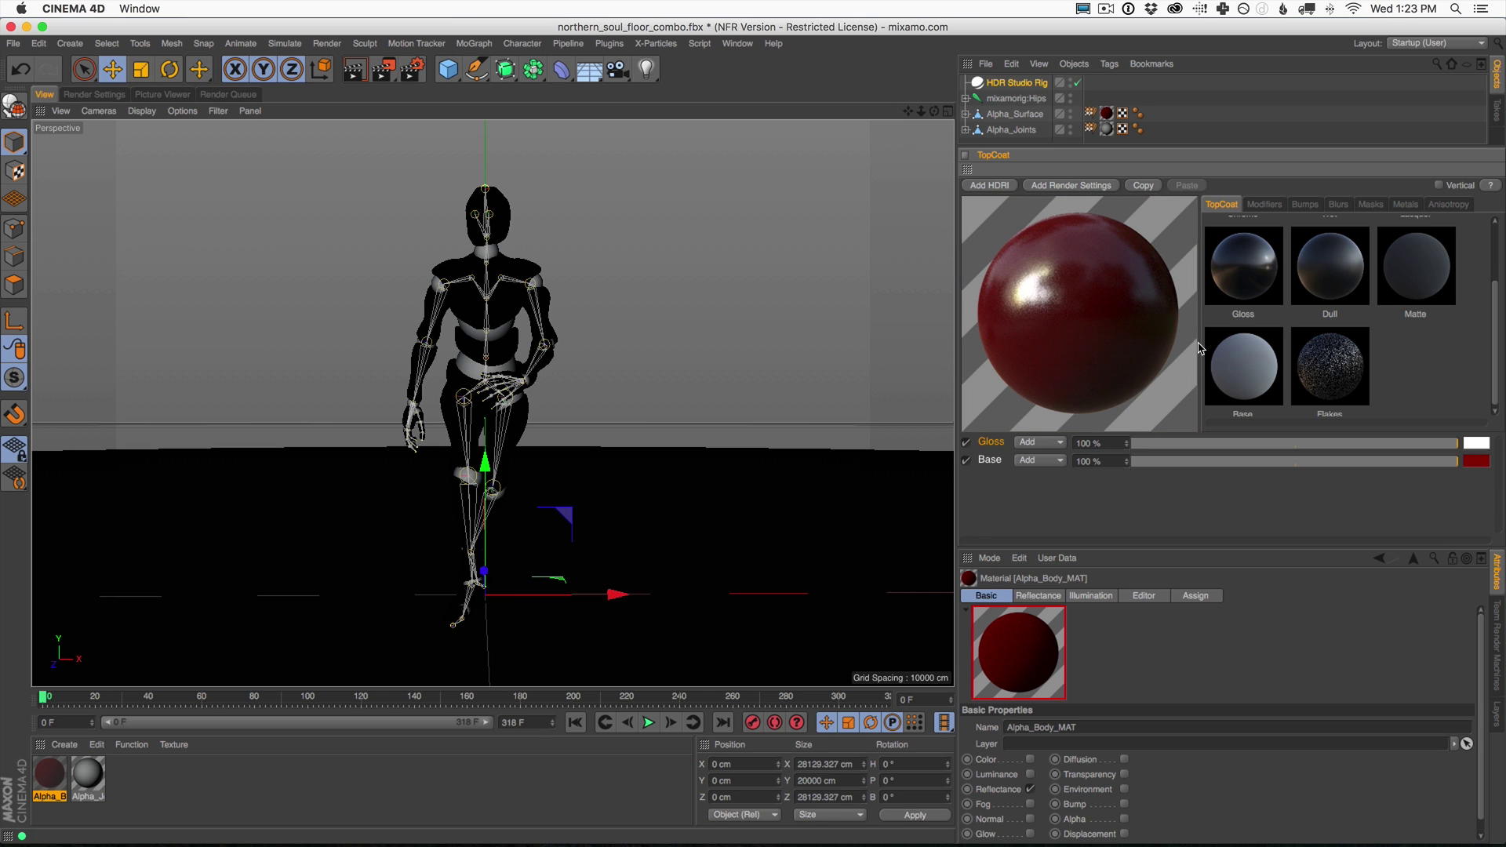
click(1477, 443)
click(1372, 443)
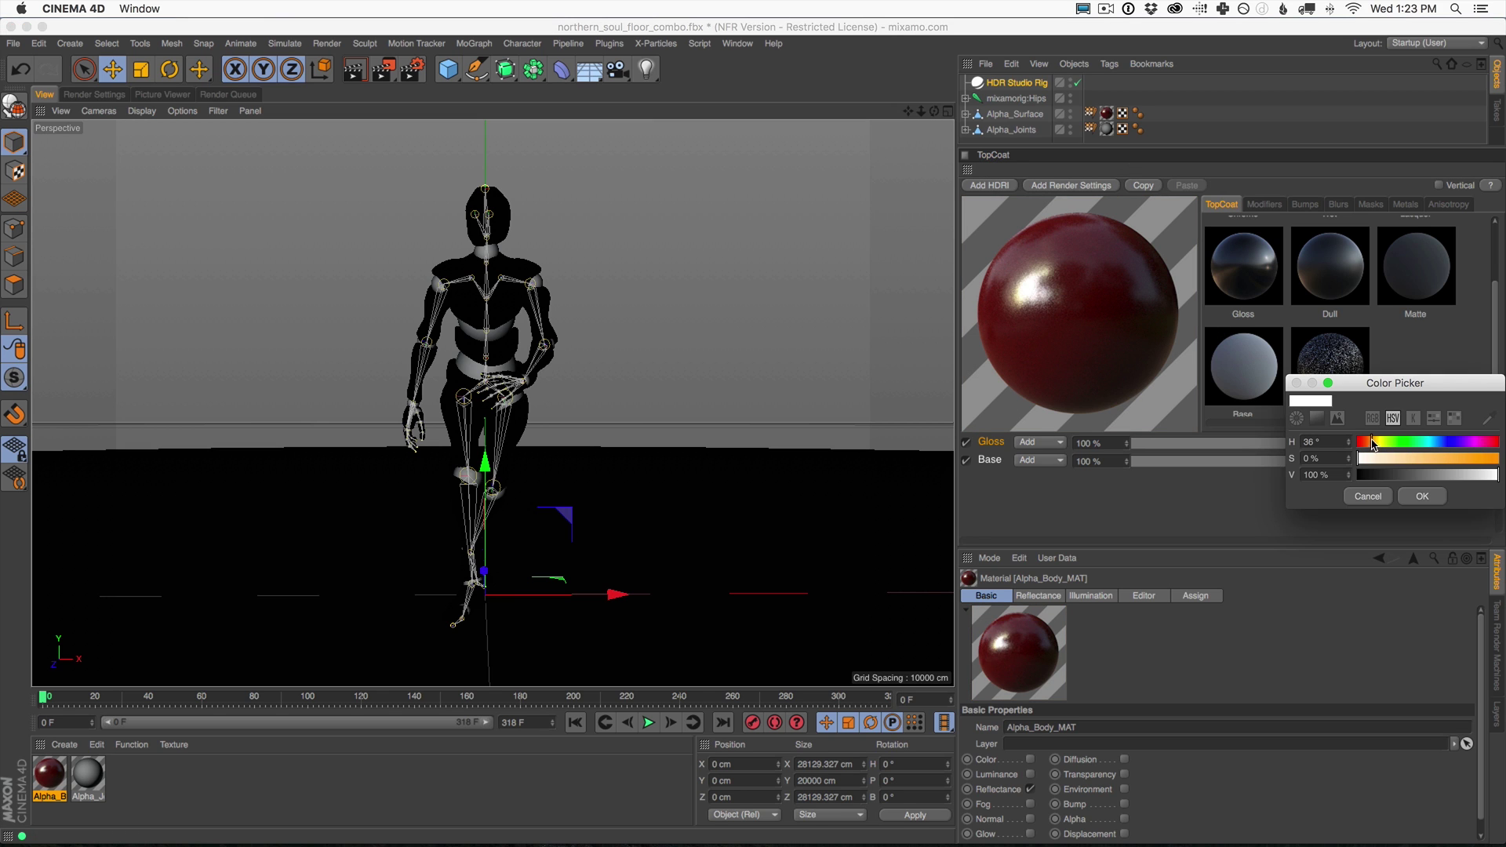
click(1479, 459)
click(1366, 444)
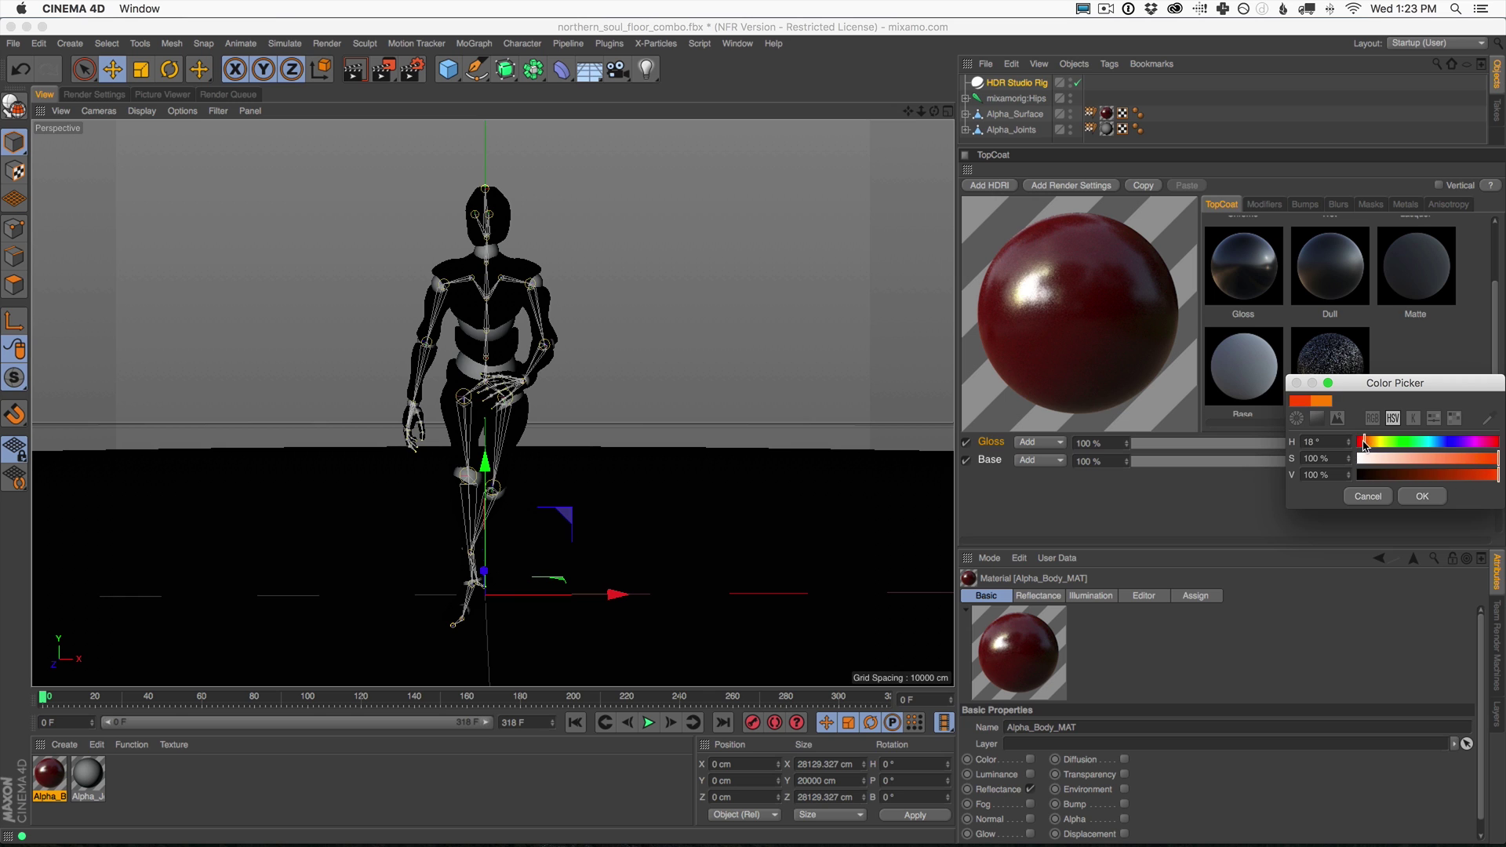
click(1420, 499)
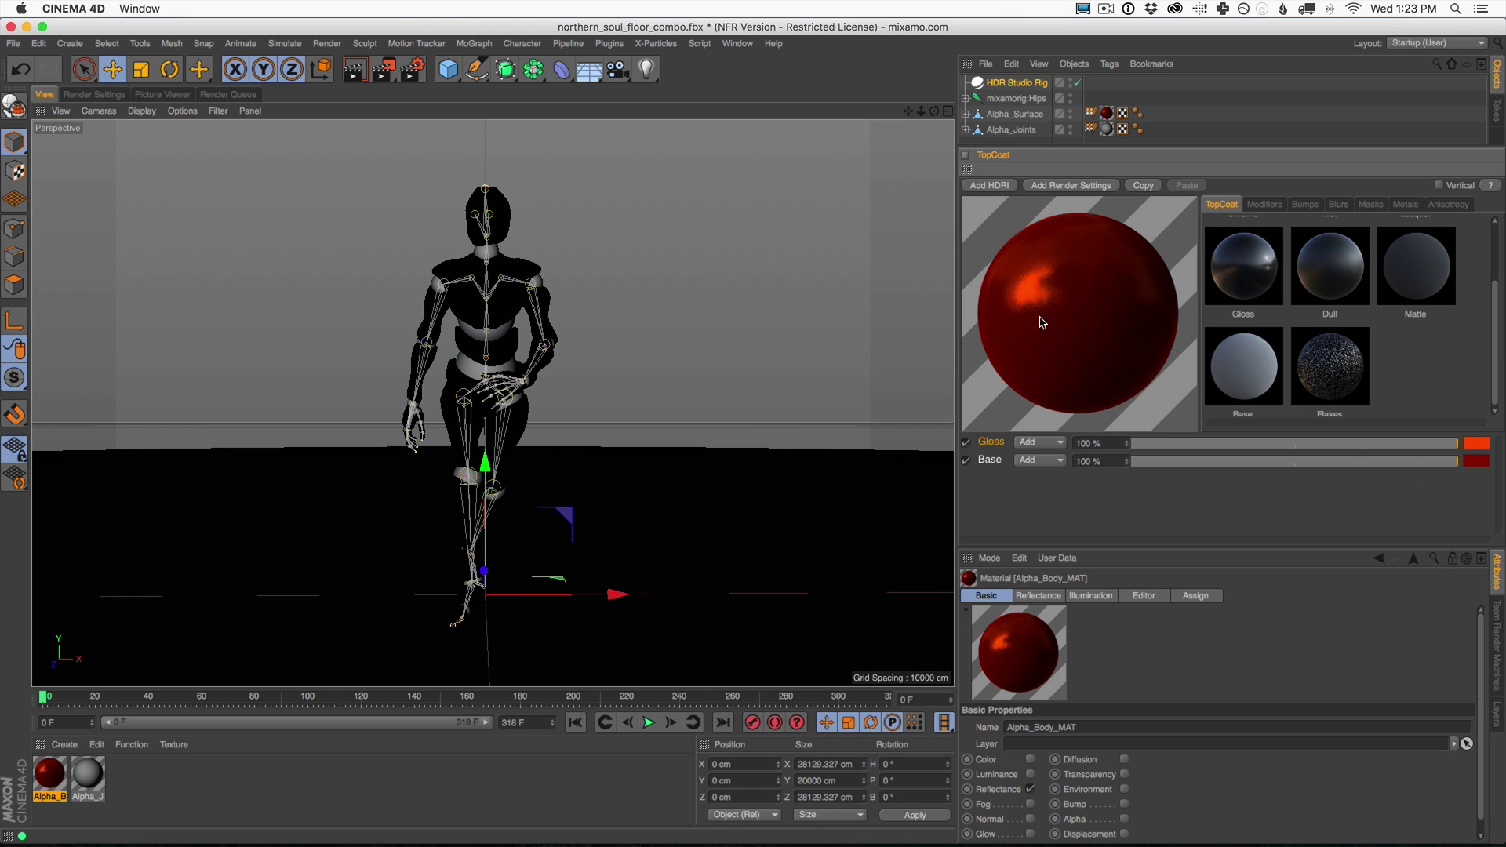
click(357, 67)
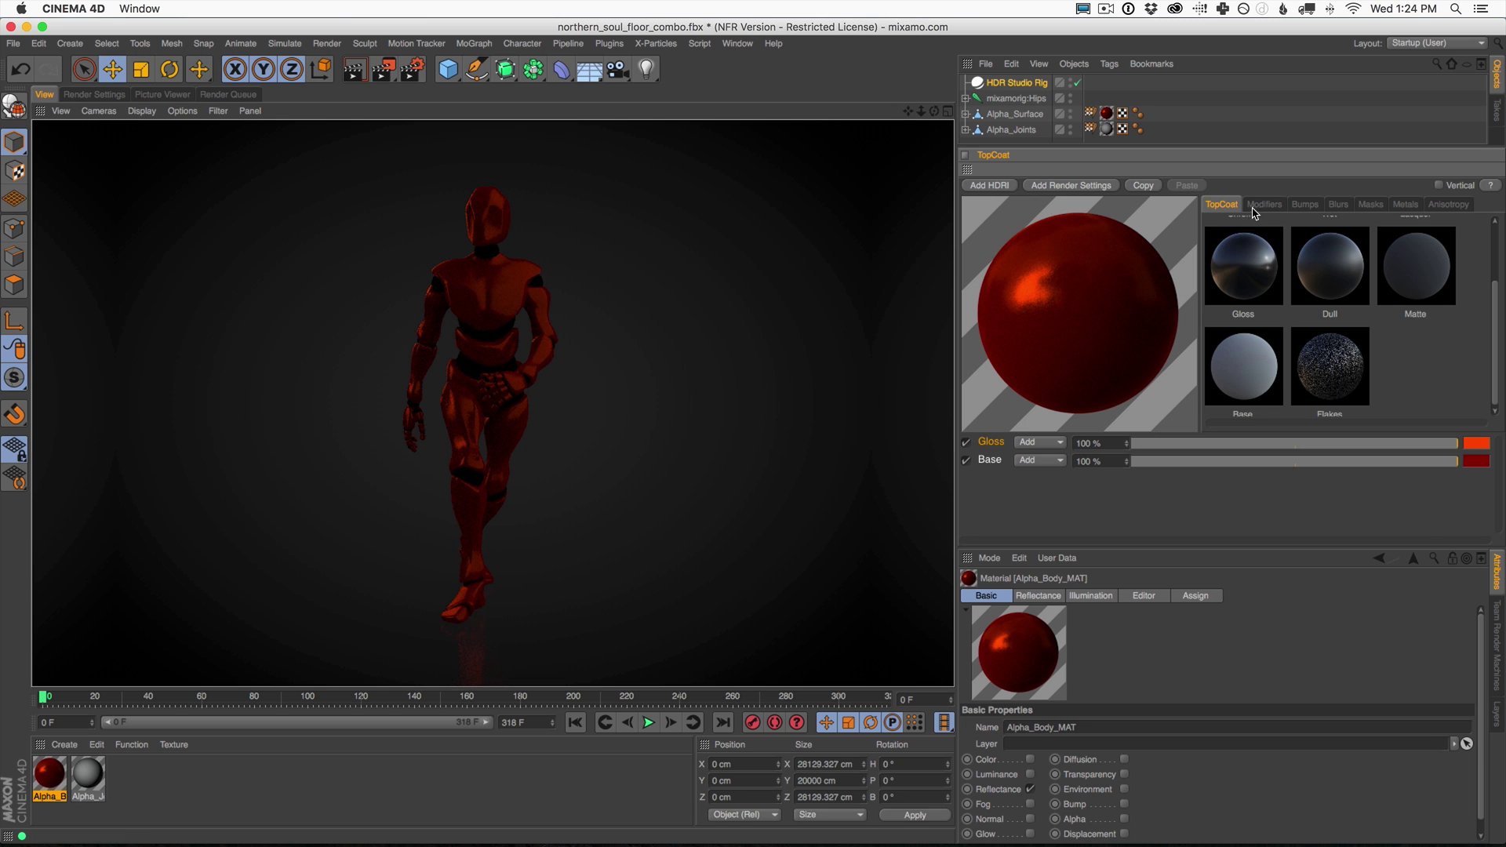
Start an Interactive Render Region sized to frame the robot.
click(382, 70)
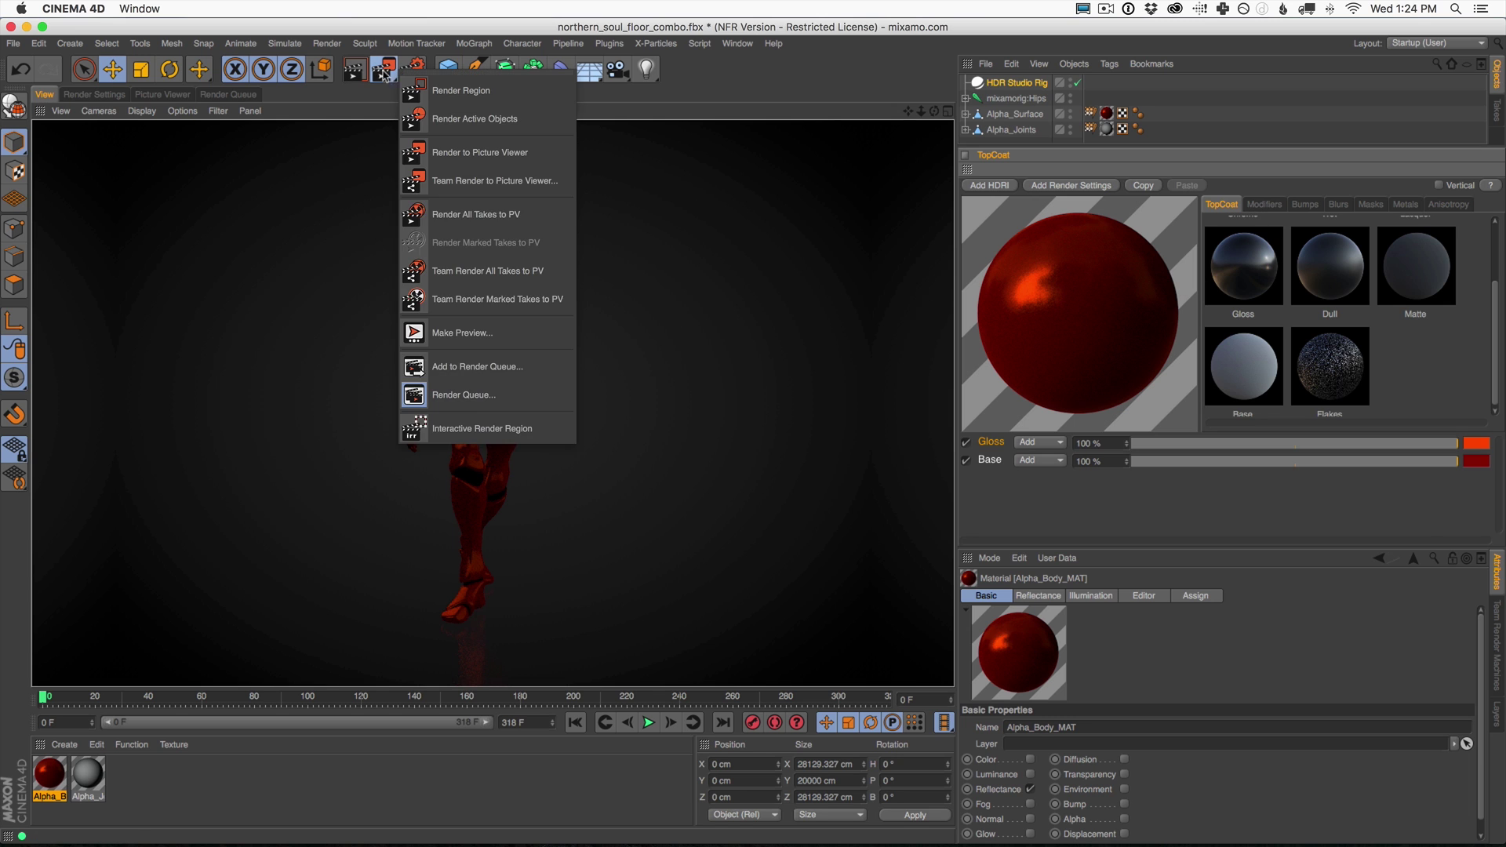
click(512, 433)
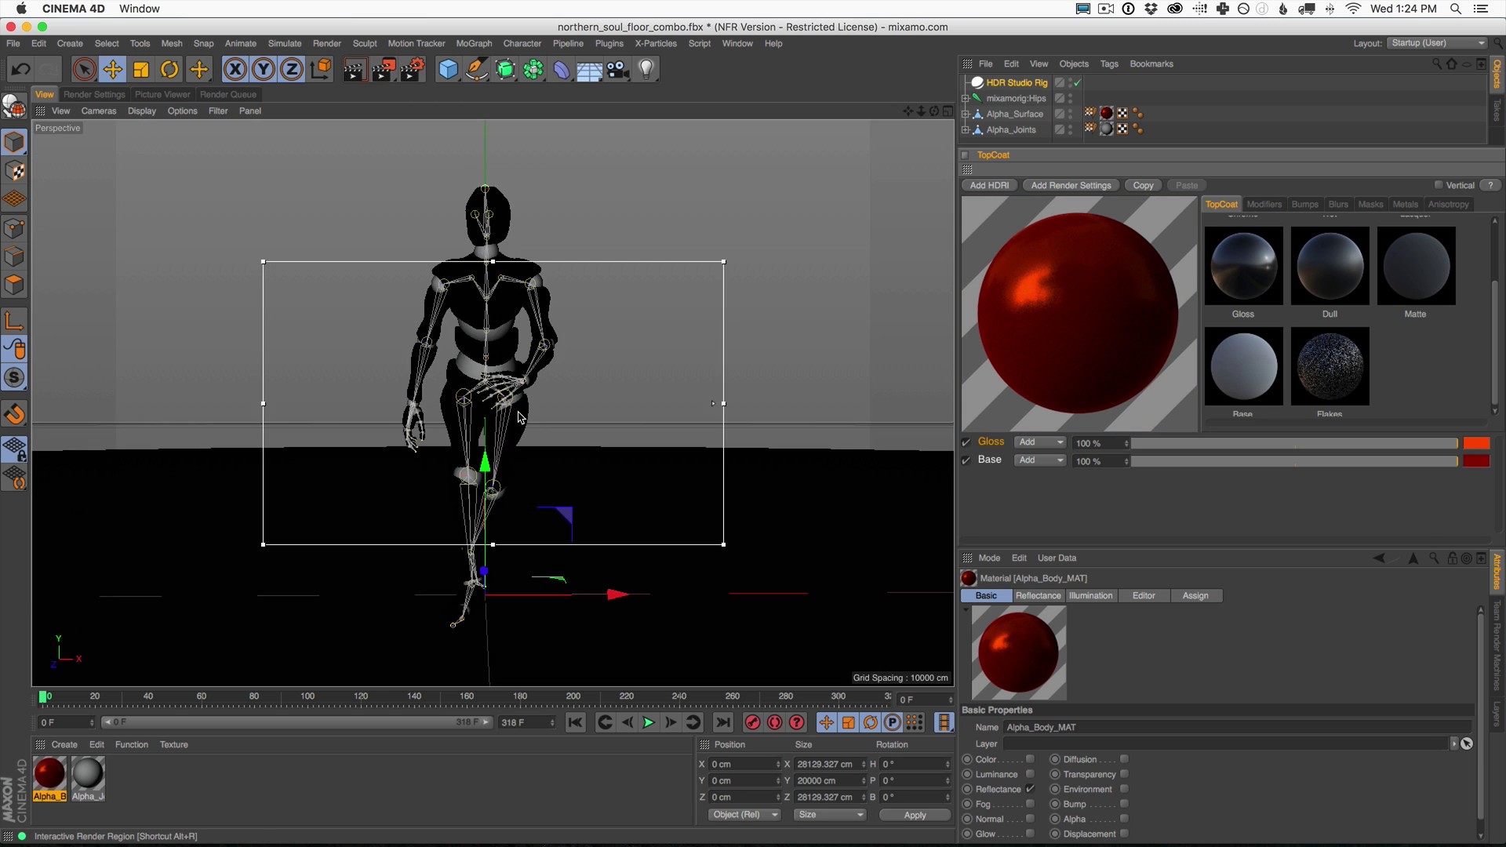
drag(722, 261, 708, 151)
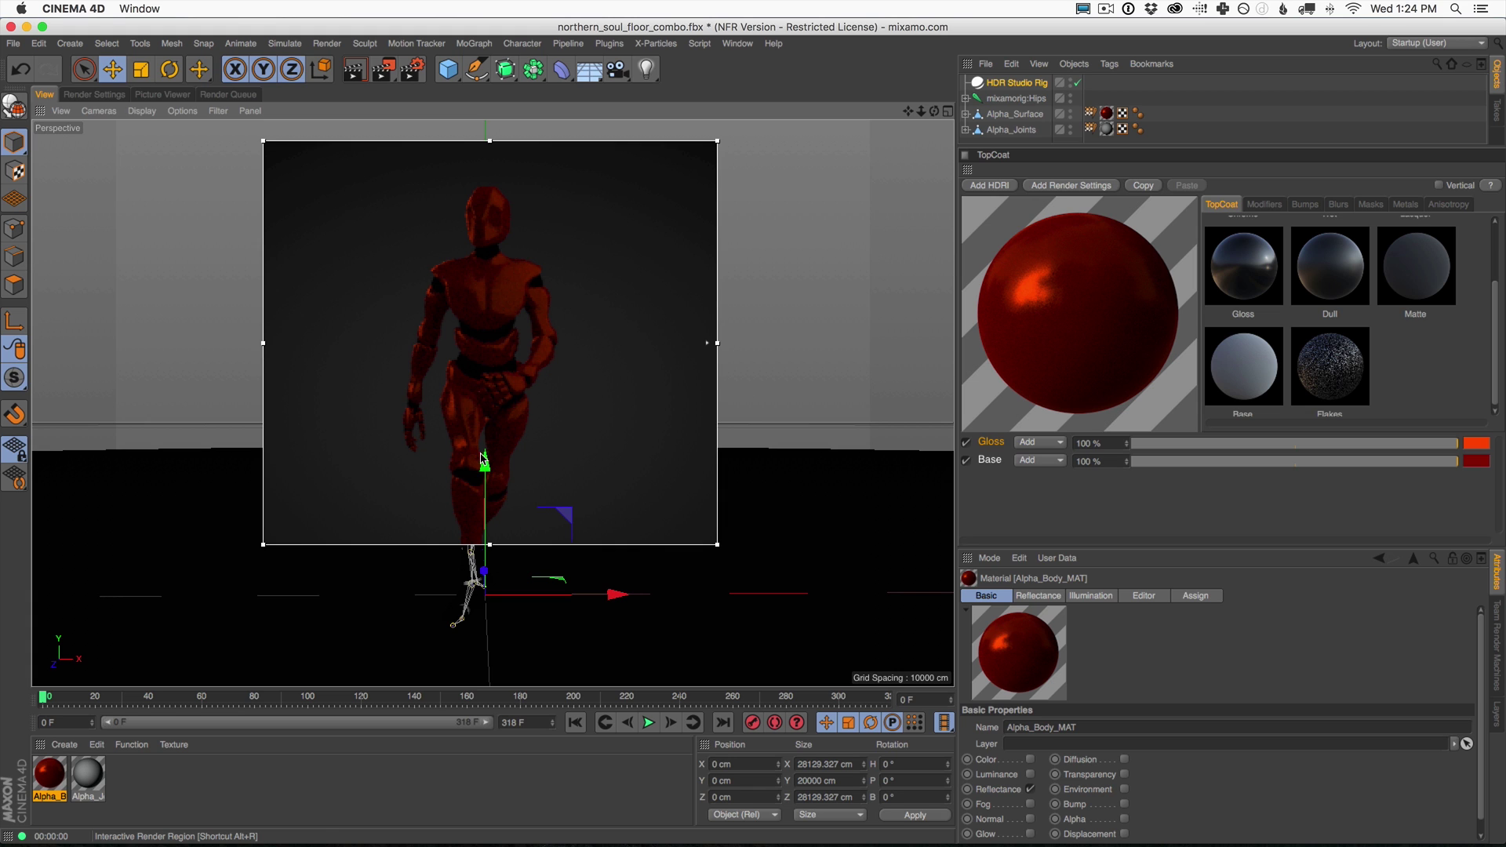
Set the Gloss modifiers to Fresnel 72% and Blur 22%, extending the render region to the feet.
drag(1495, 298, 1495, 292)
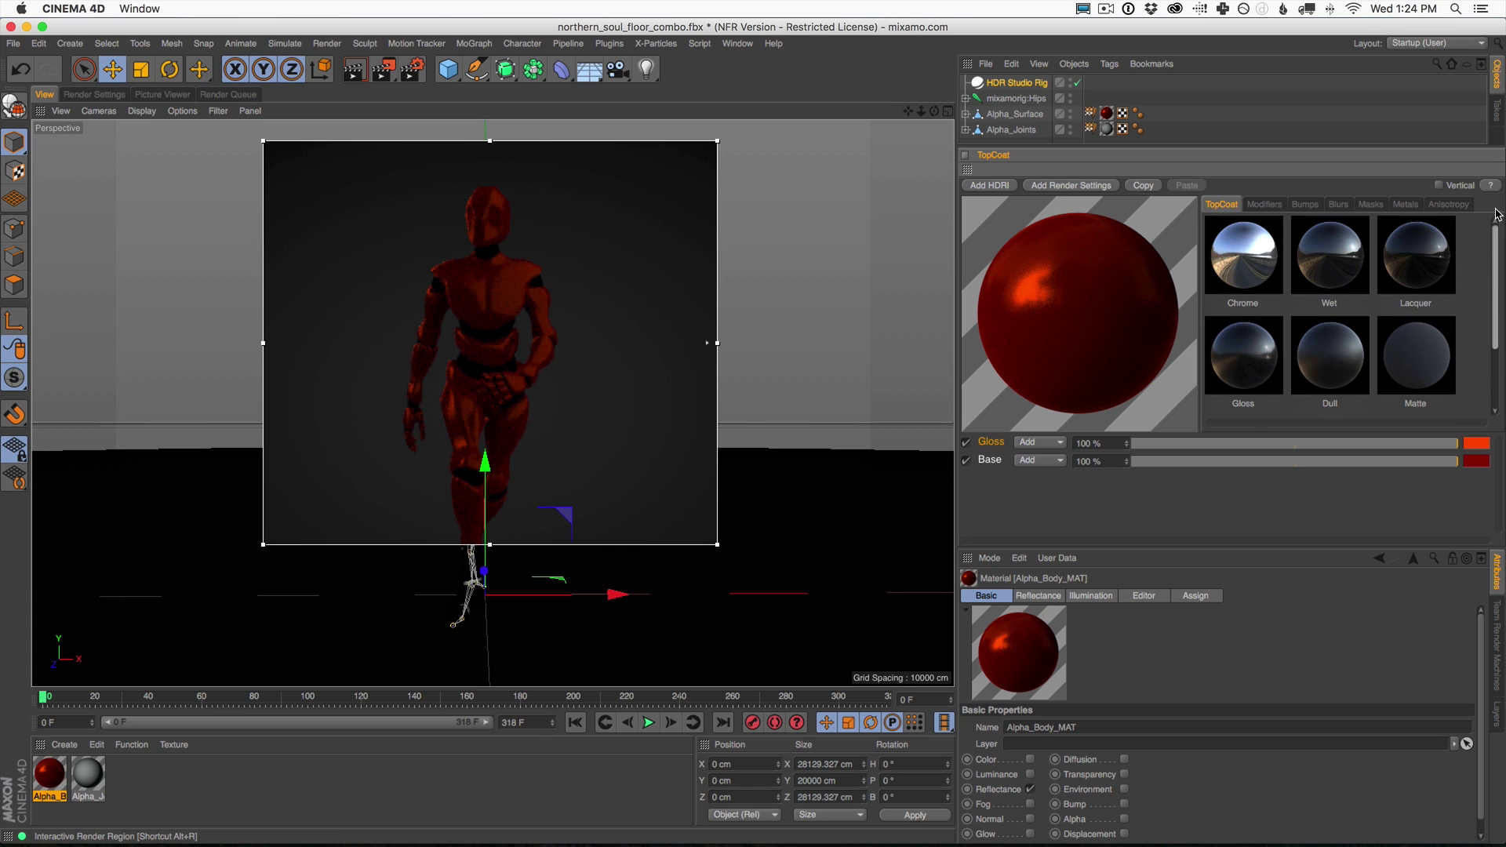
click(1268, 202)
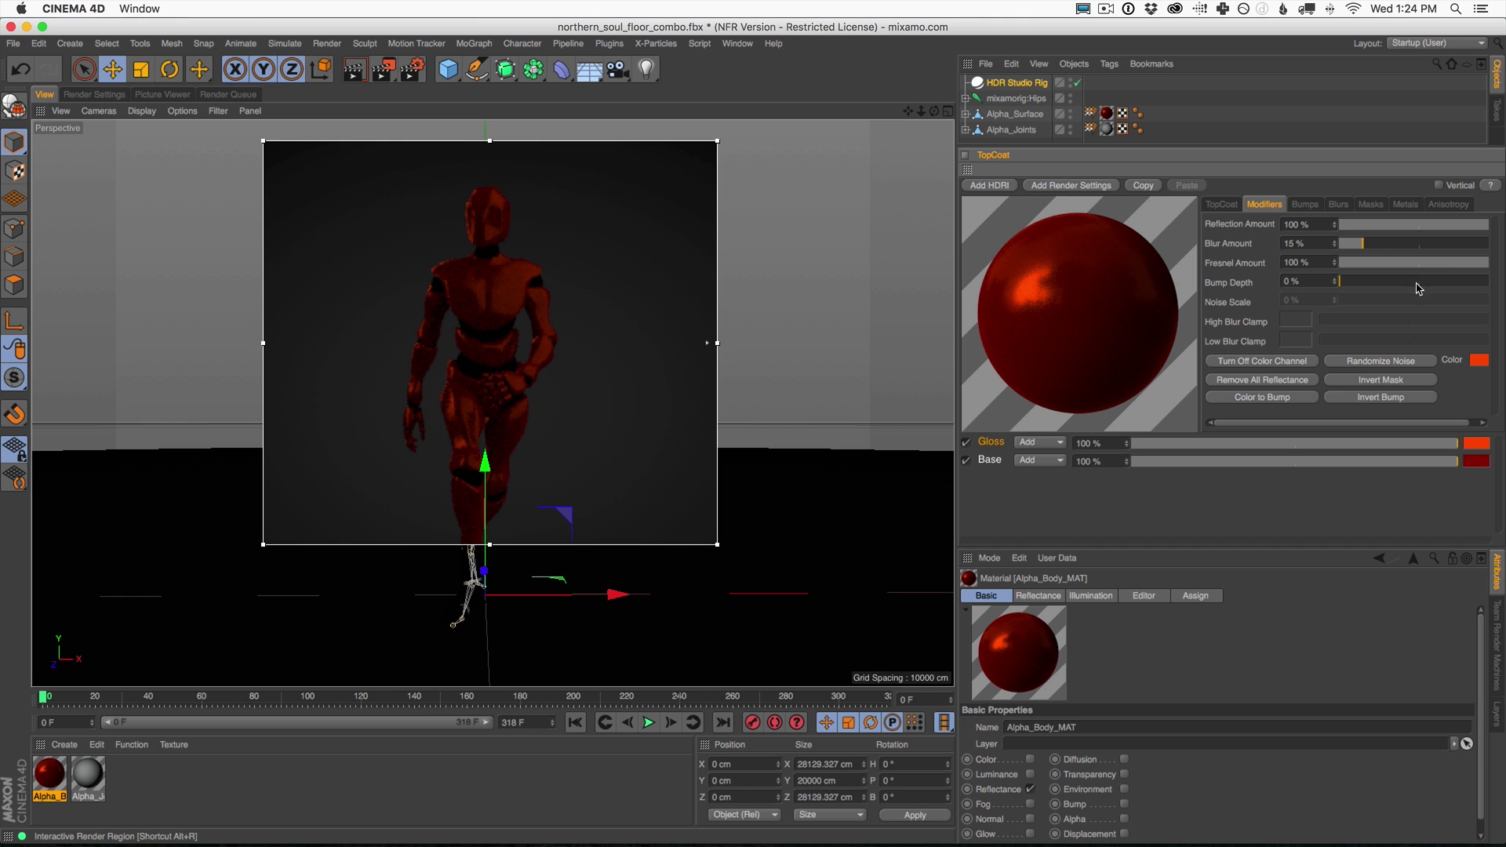
drag(1475, 264, 1459, 265)
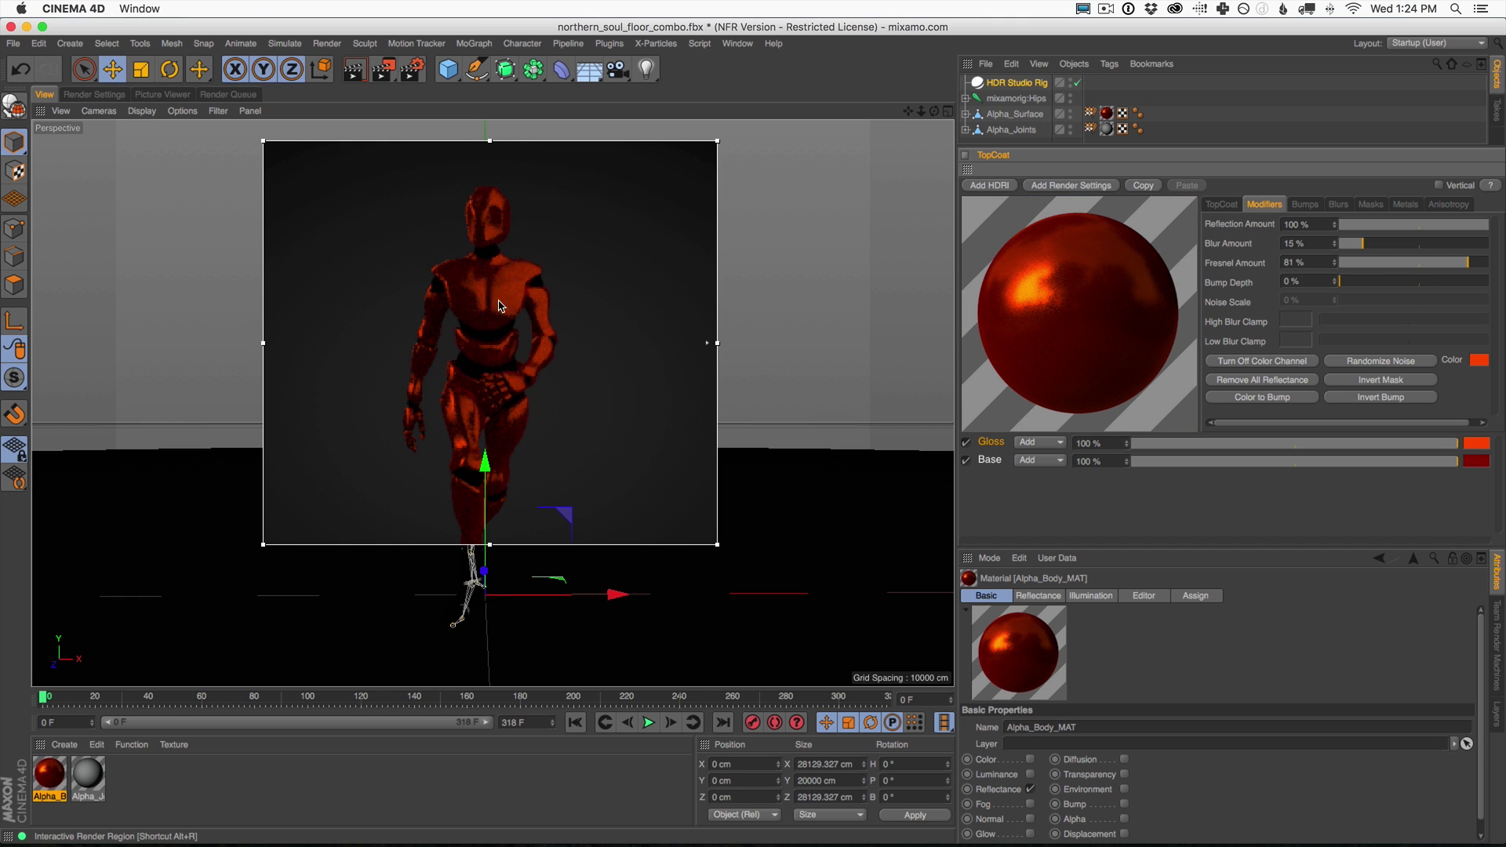
click(1459, 263)
click(1453, 263)
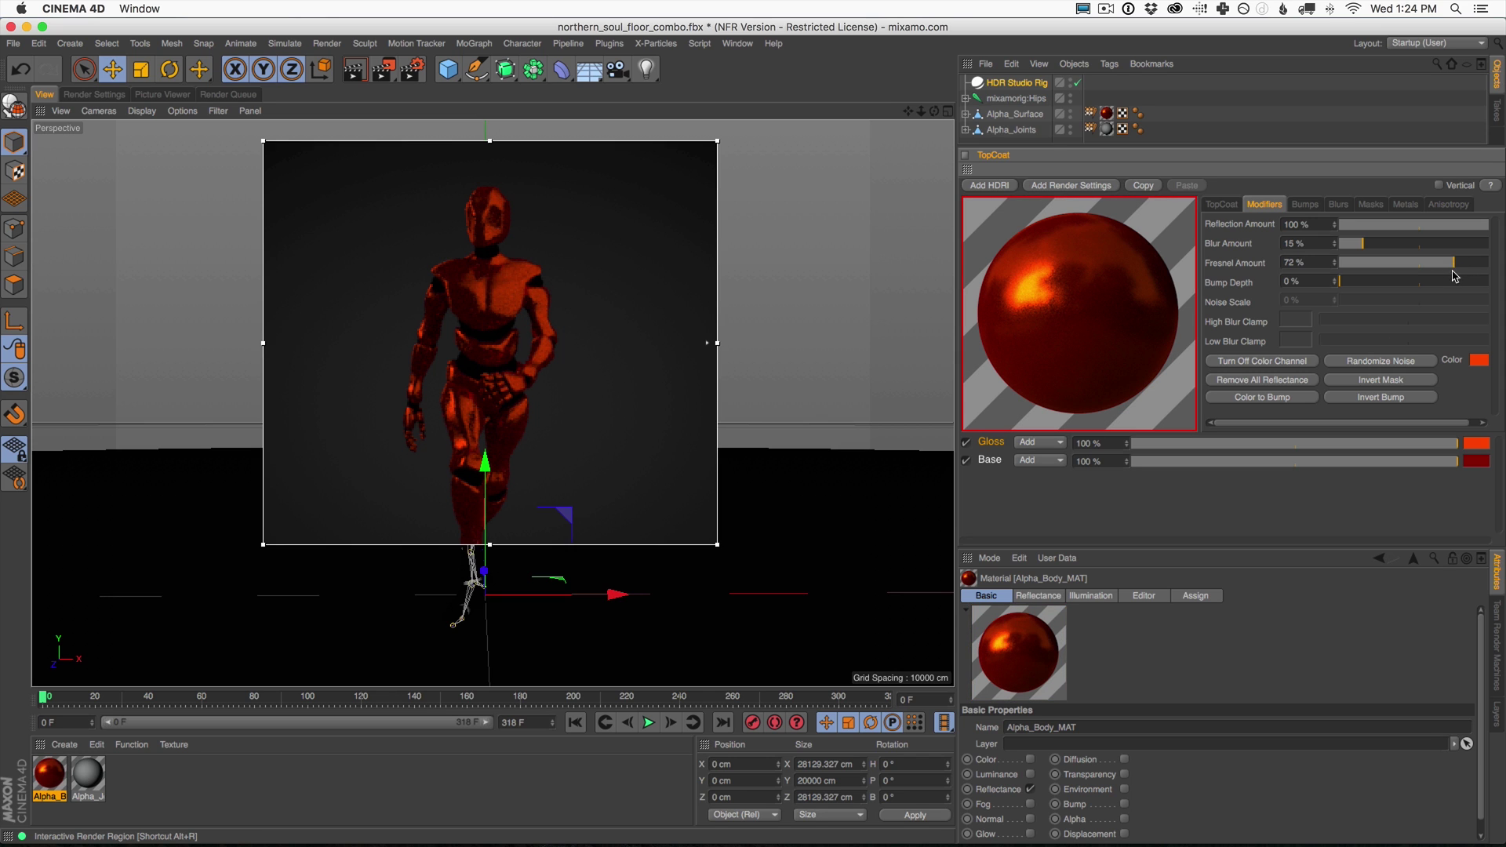
click(1373, 244)
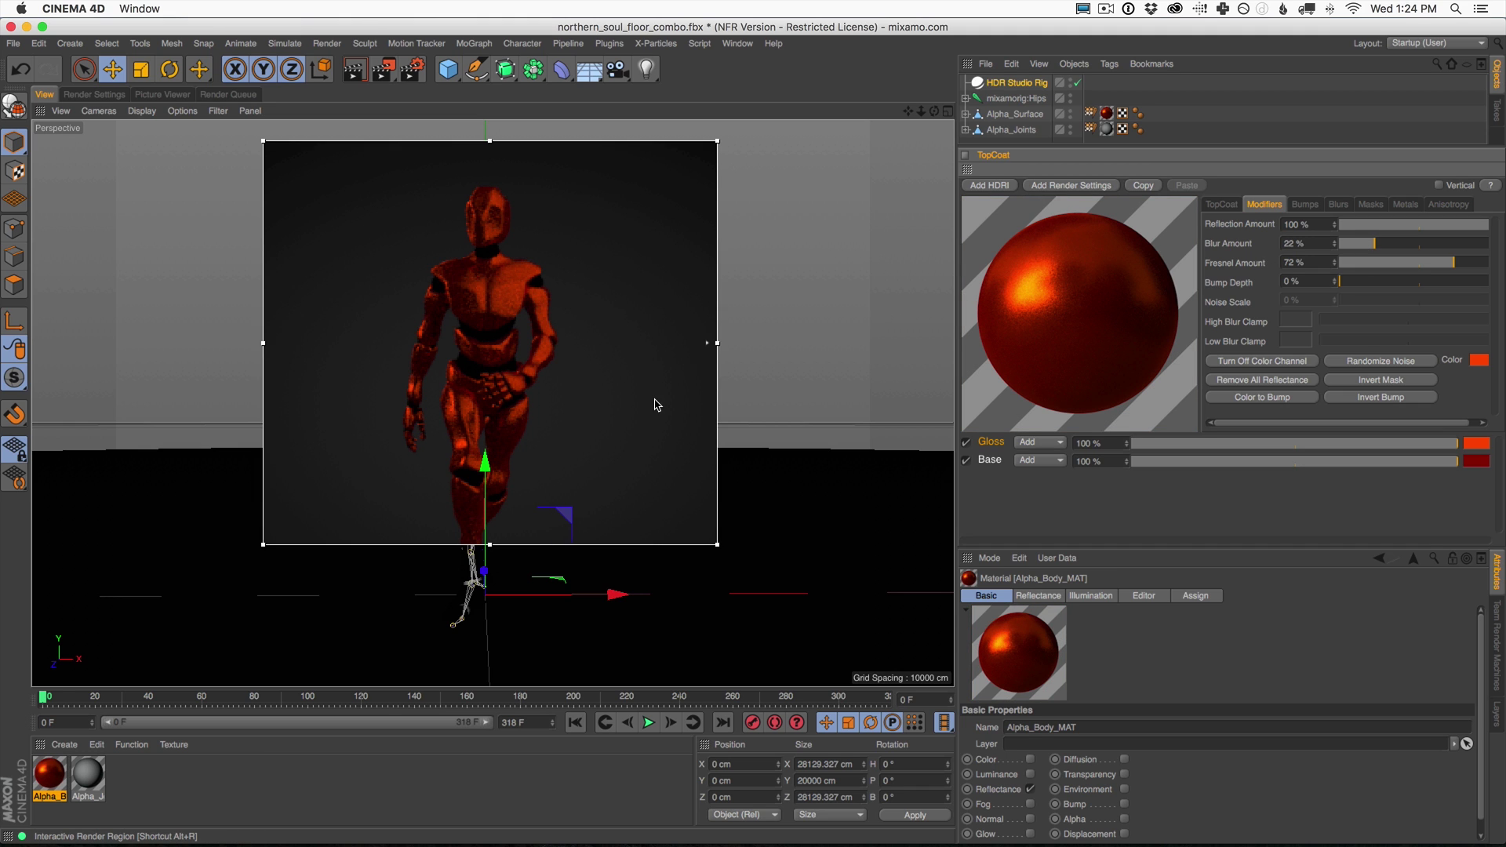
drag(489, 544, 497, 668)
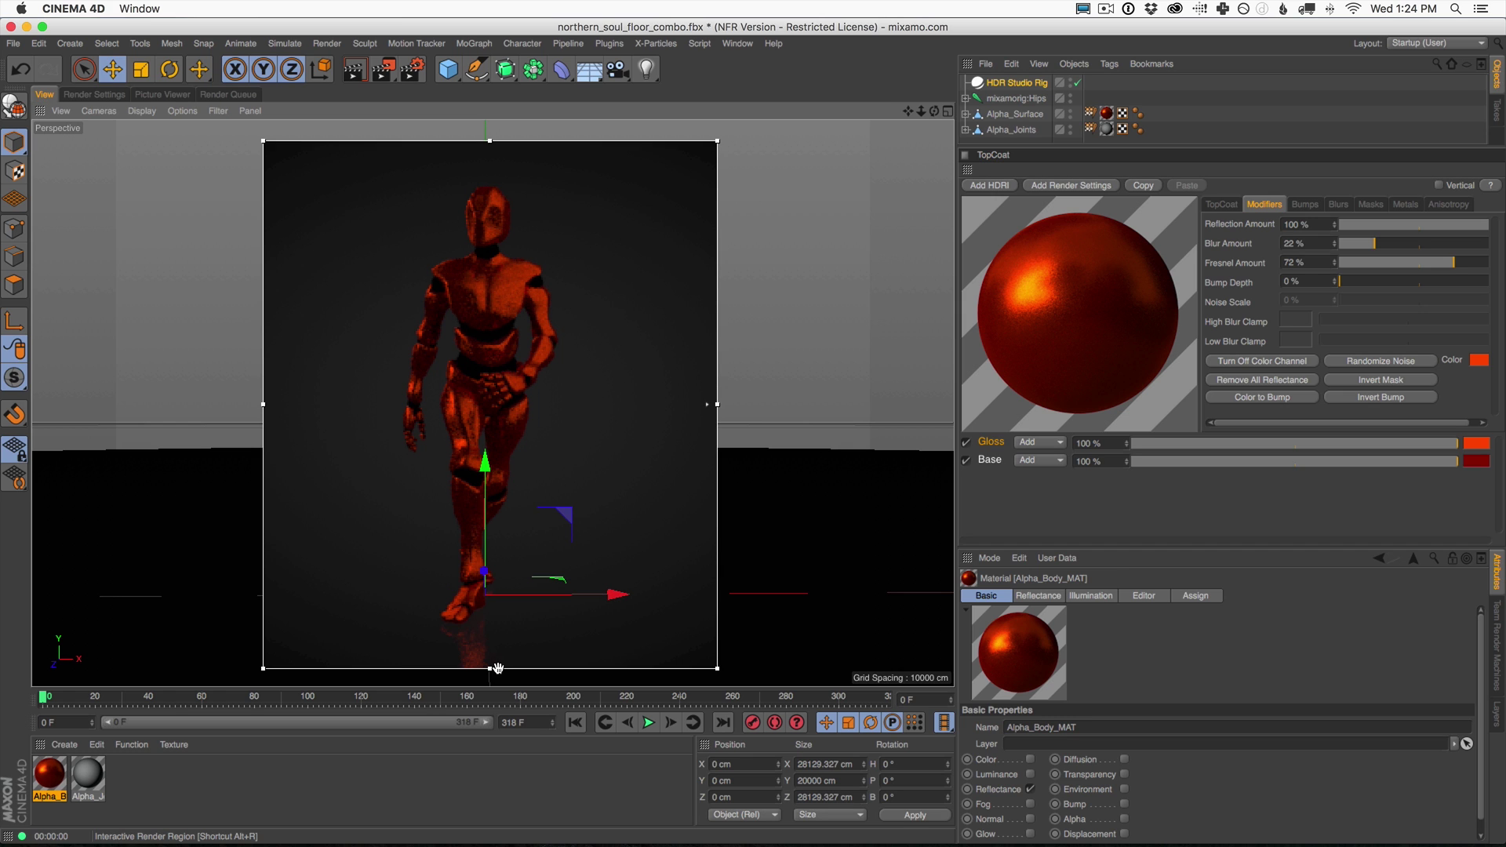
Add a Lacquer layer to the body paint at 64% strength.
click(1221, 204)
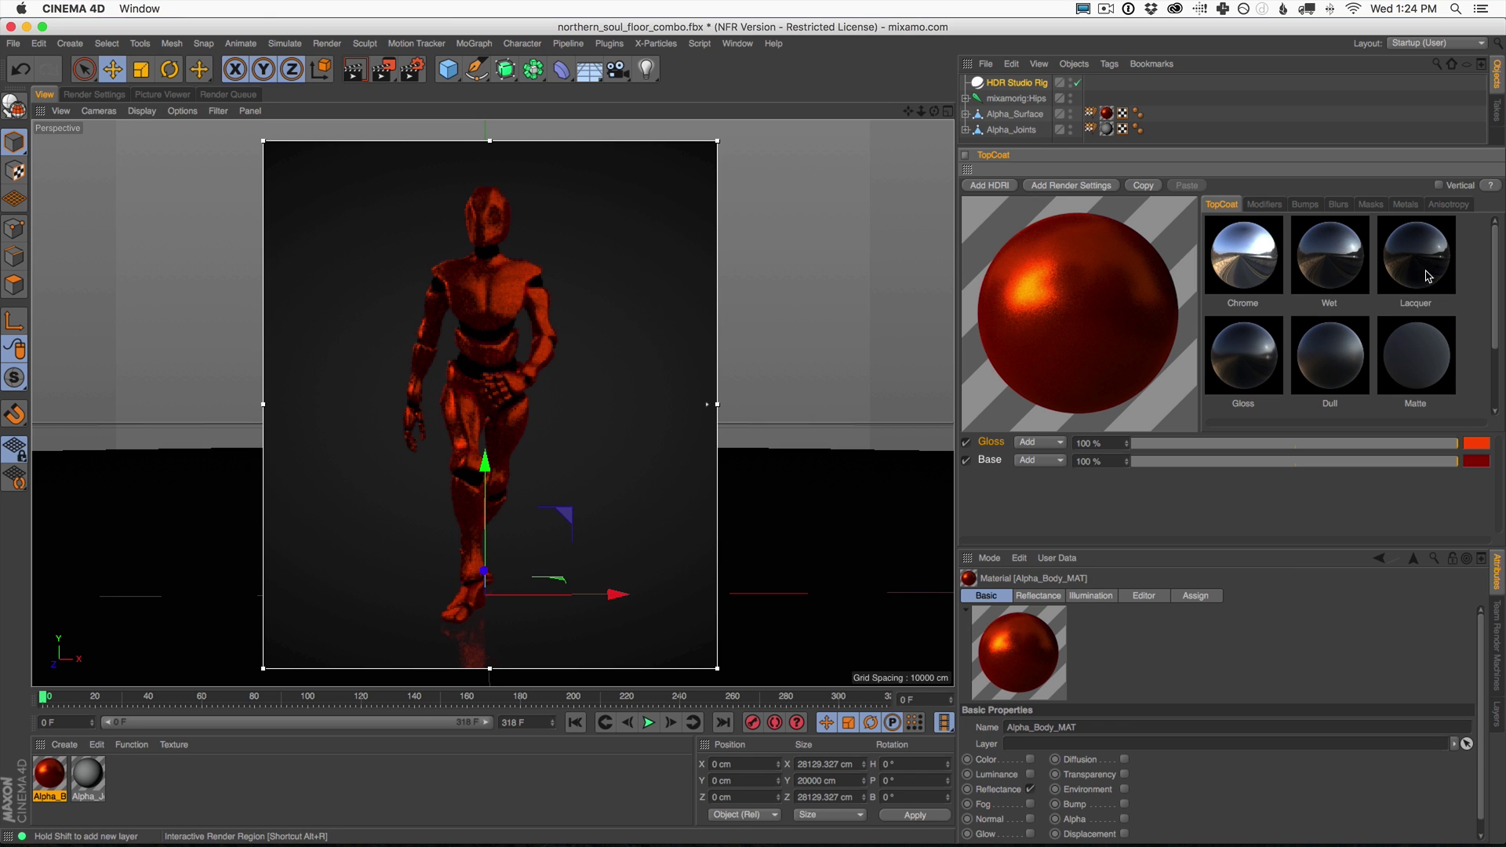
click(1417, 264)
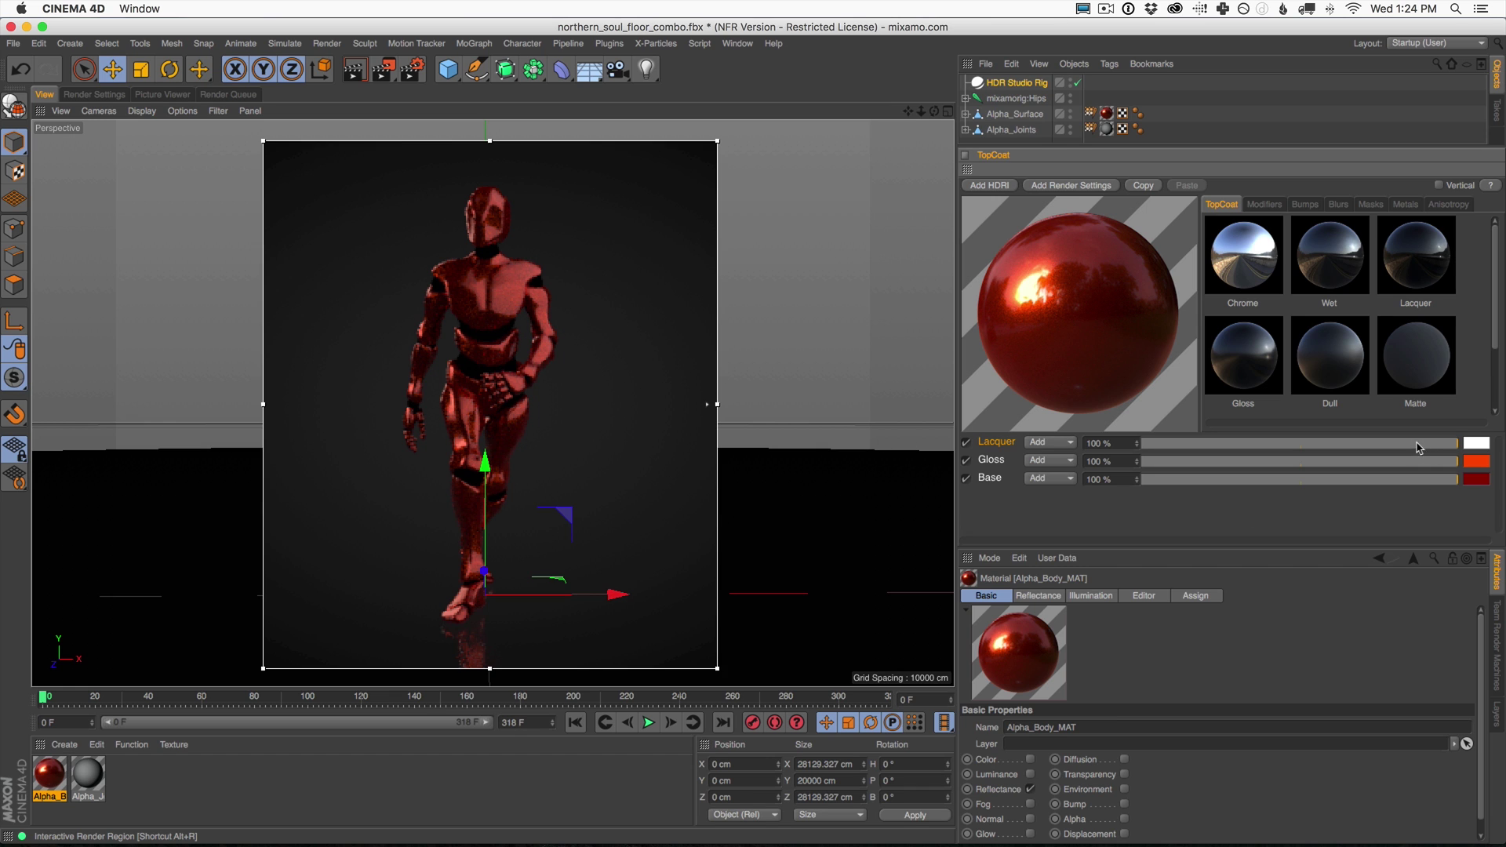
click(1370, 447)
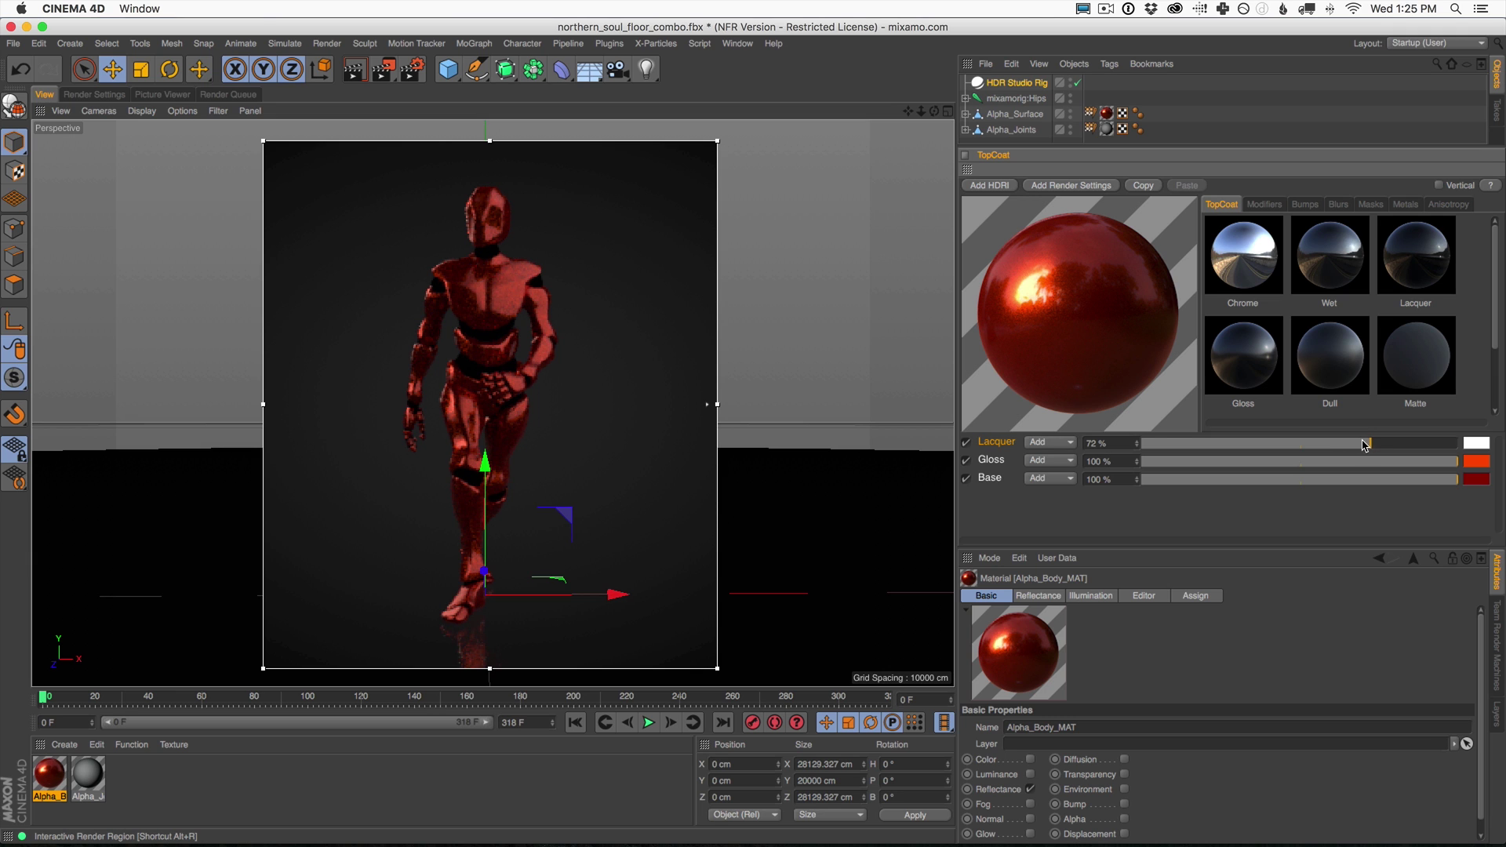
click(1345, 445)
Tint the Lacquer layer pale peach with H 28° and S 10%.
click(1474, 445)
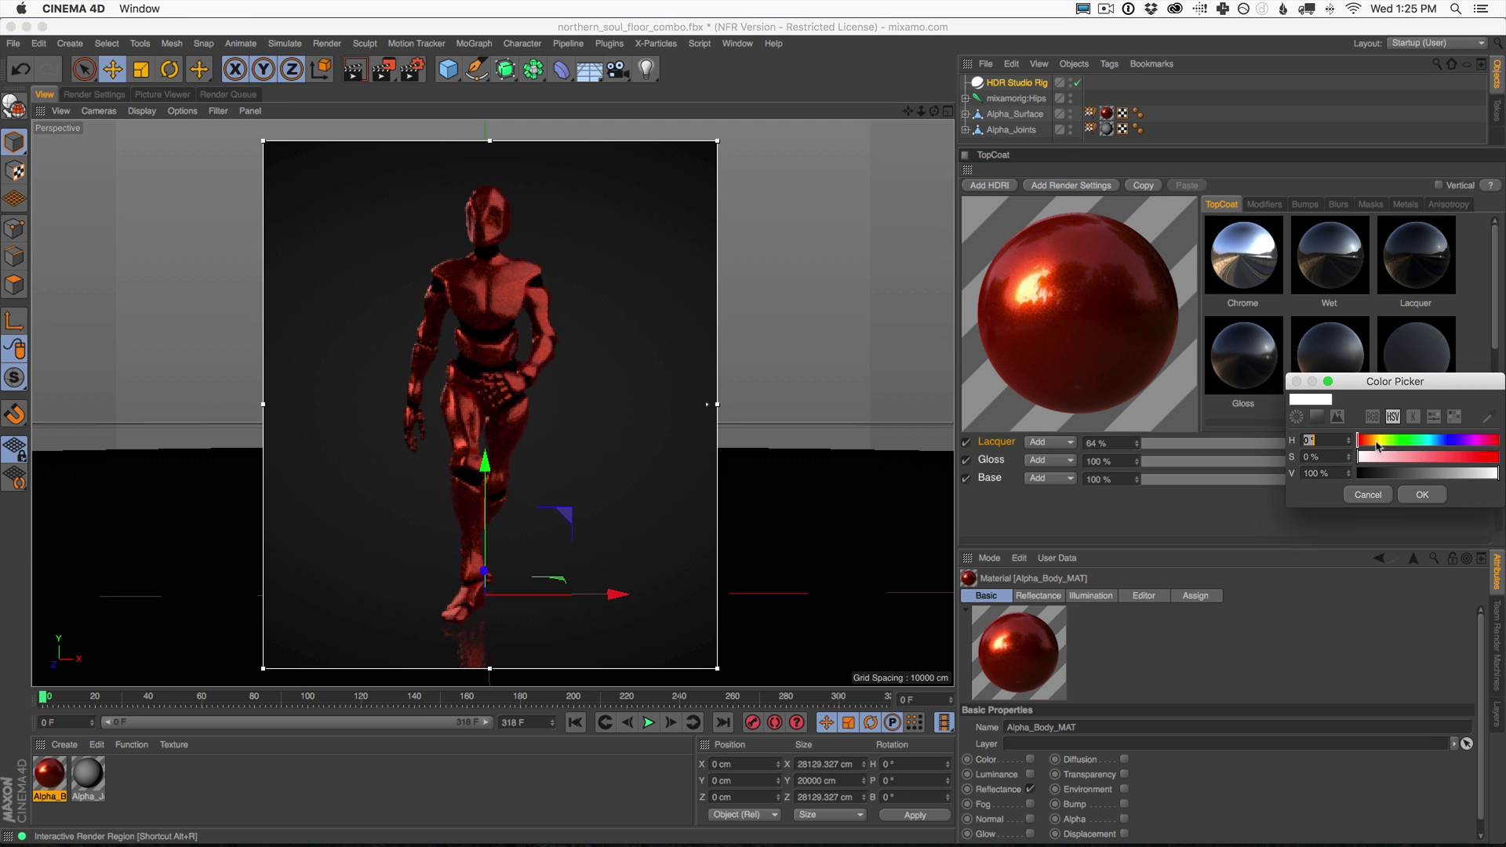
click(1375, 440)
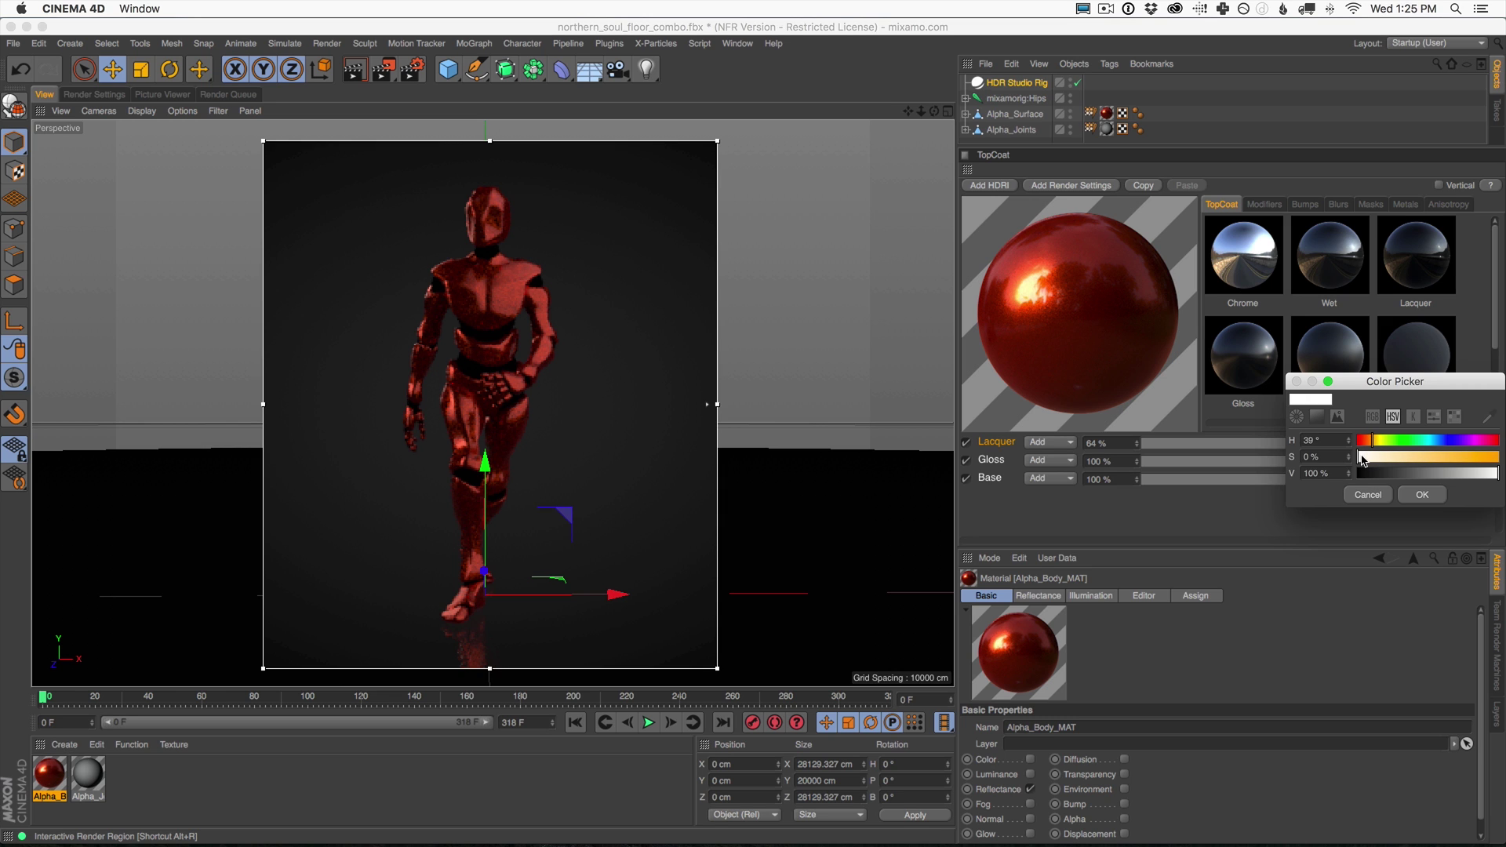
click(1369, 440)
click(1372, 458)
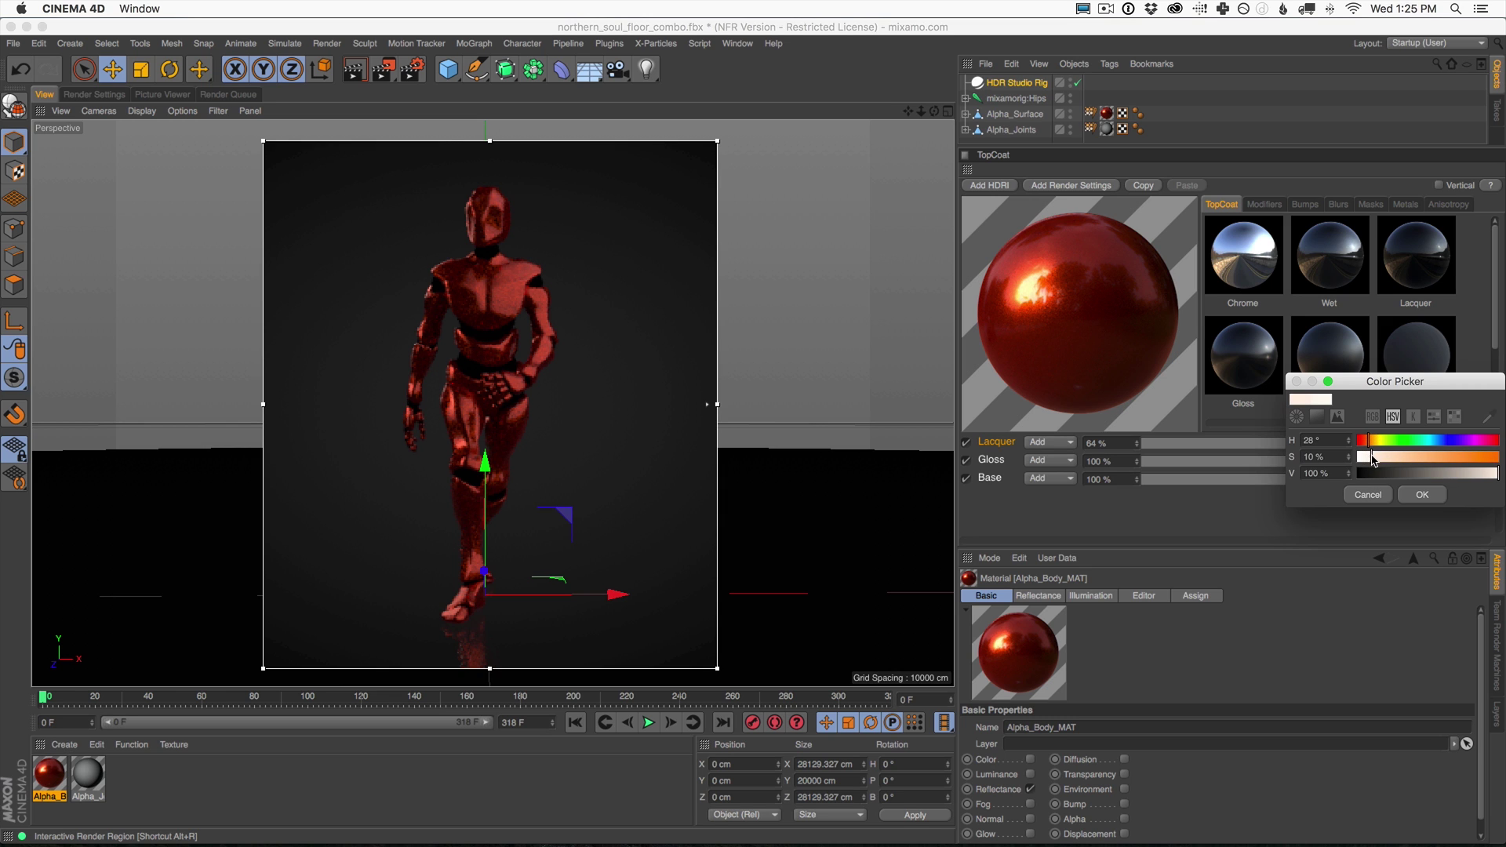
click(1418, 494)
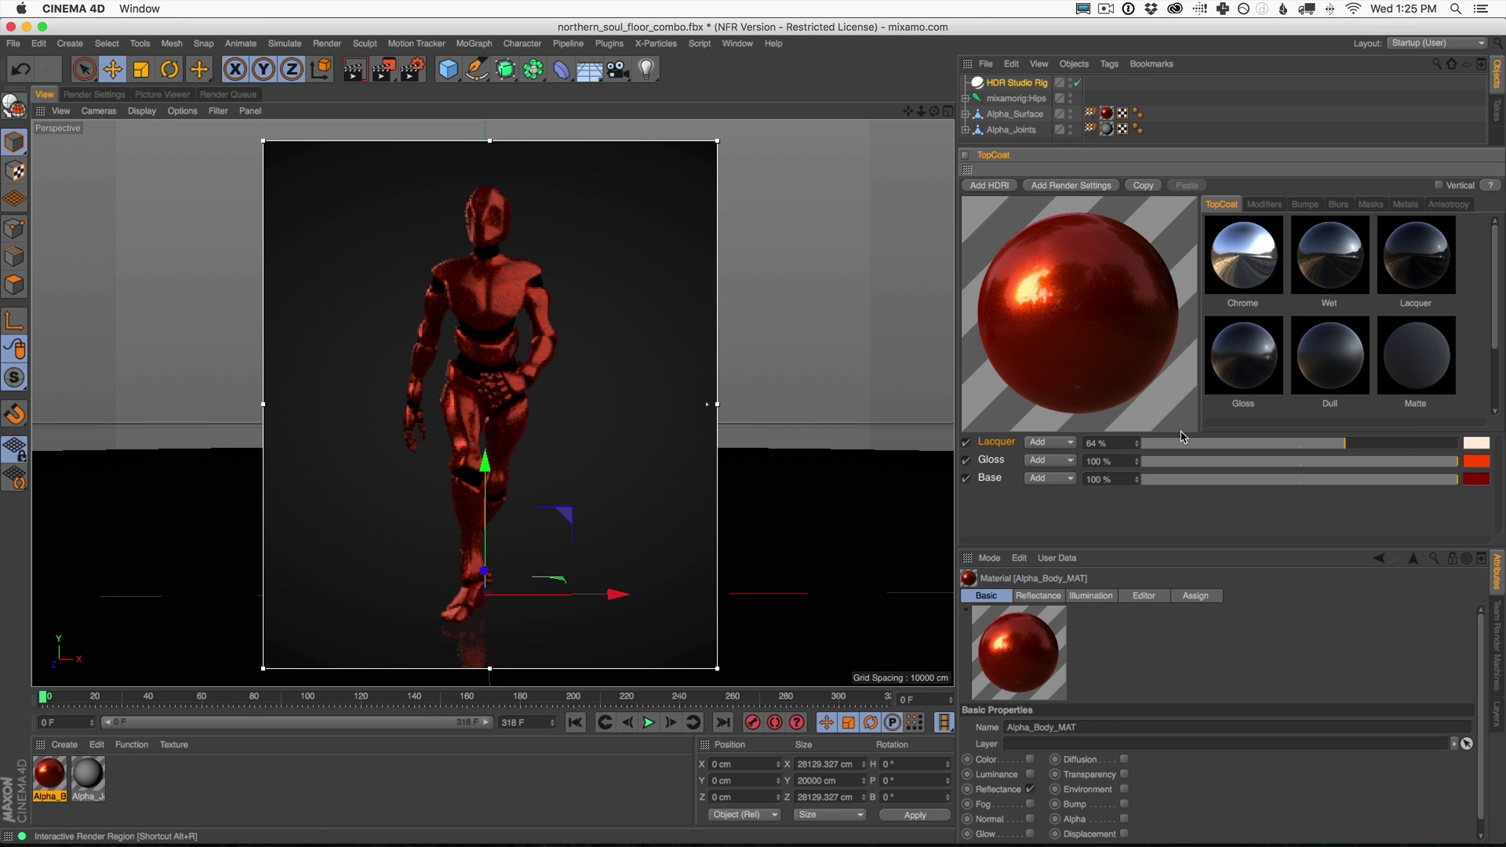
Set the HDR Studio Rig to Brightness 127% and Rotation 157°.
click(1014, 90)
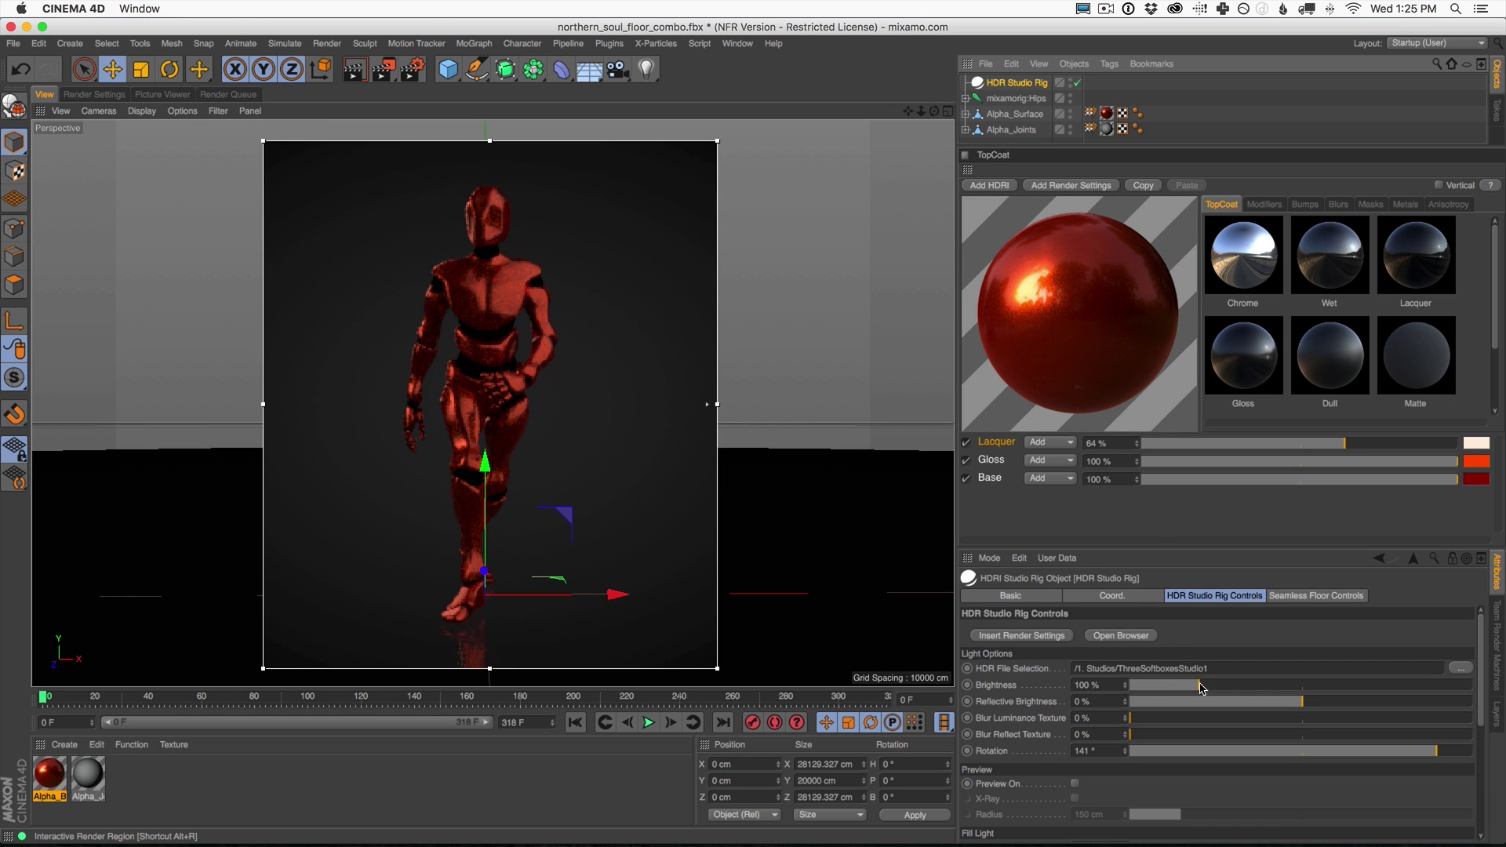
drag(1201, 688, 1218, 687)
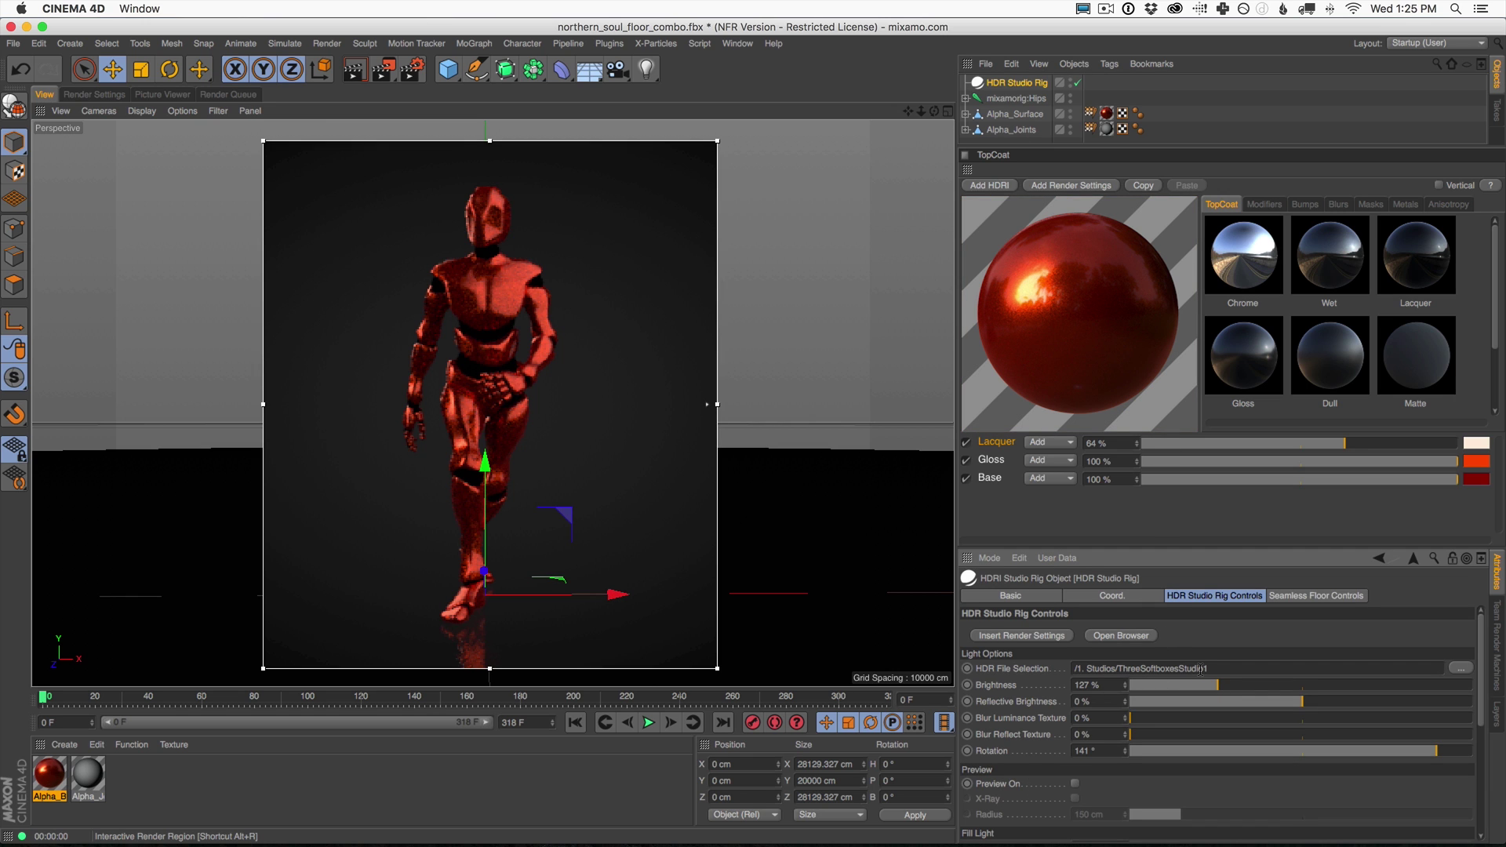
drag(1457, 753, 1464, 752)
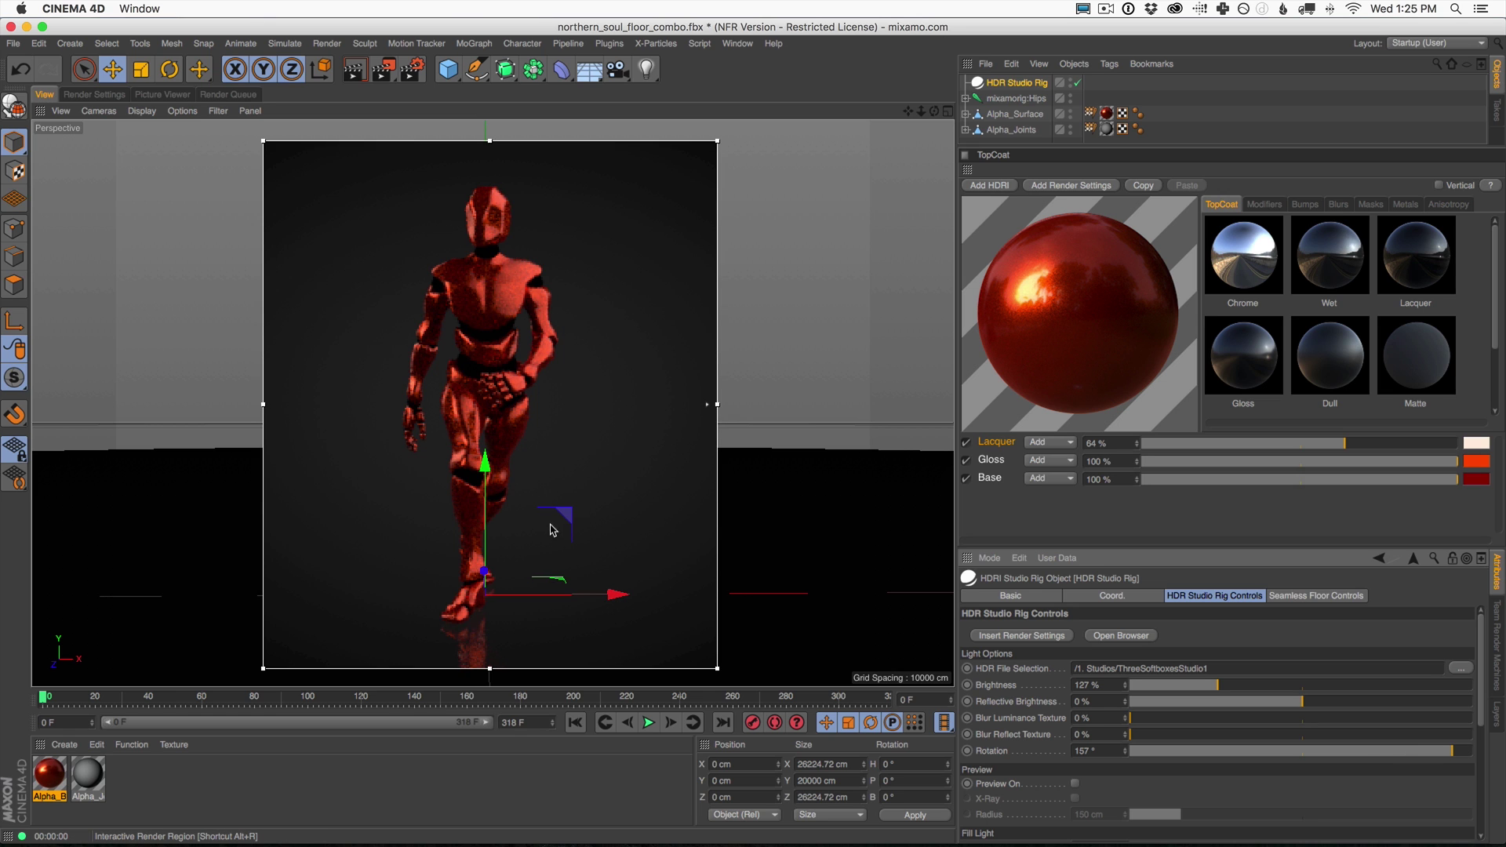
Toggle the Lacquer, Gloss and Base layers off and back on to compare.
click(967, 444)
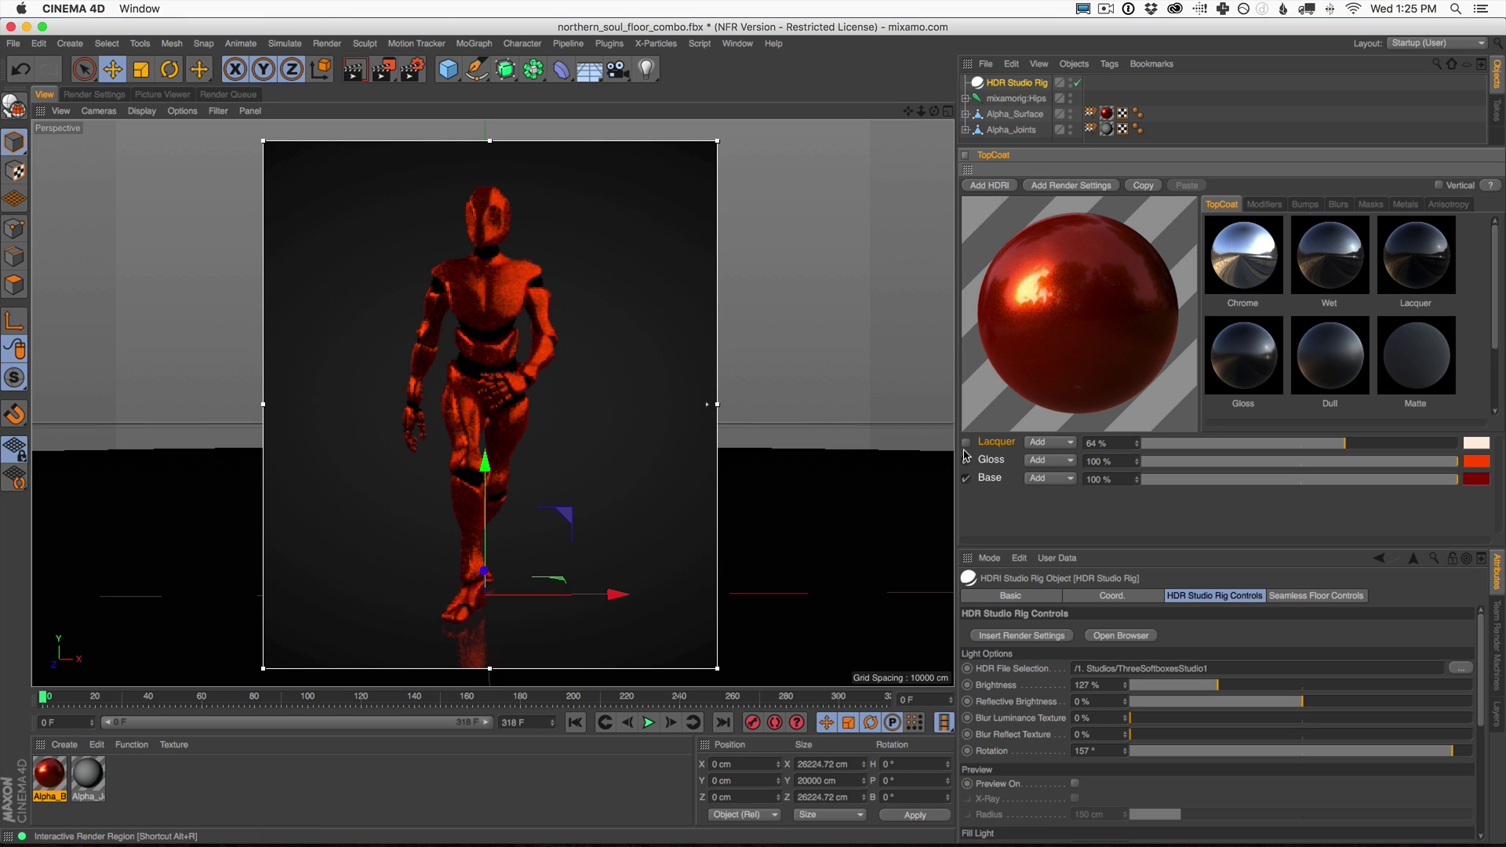
click(966, 461)
click(966, 479)
click(967, 443)
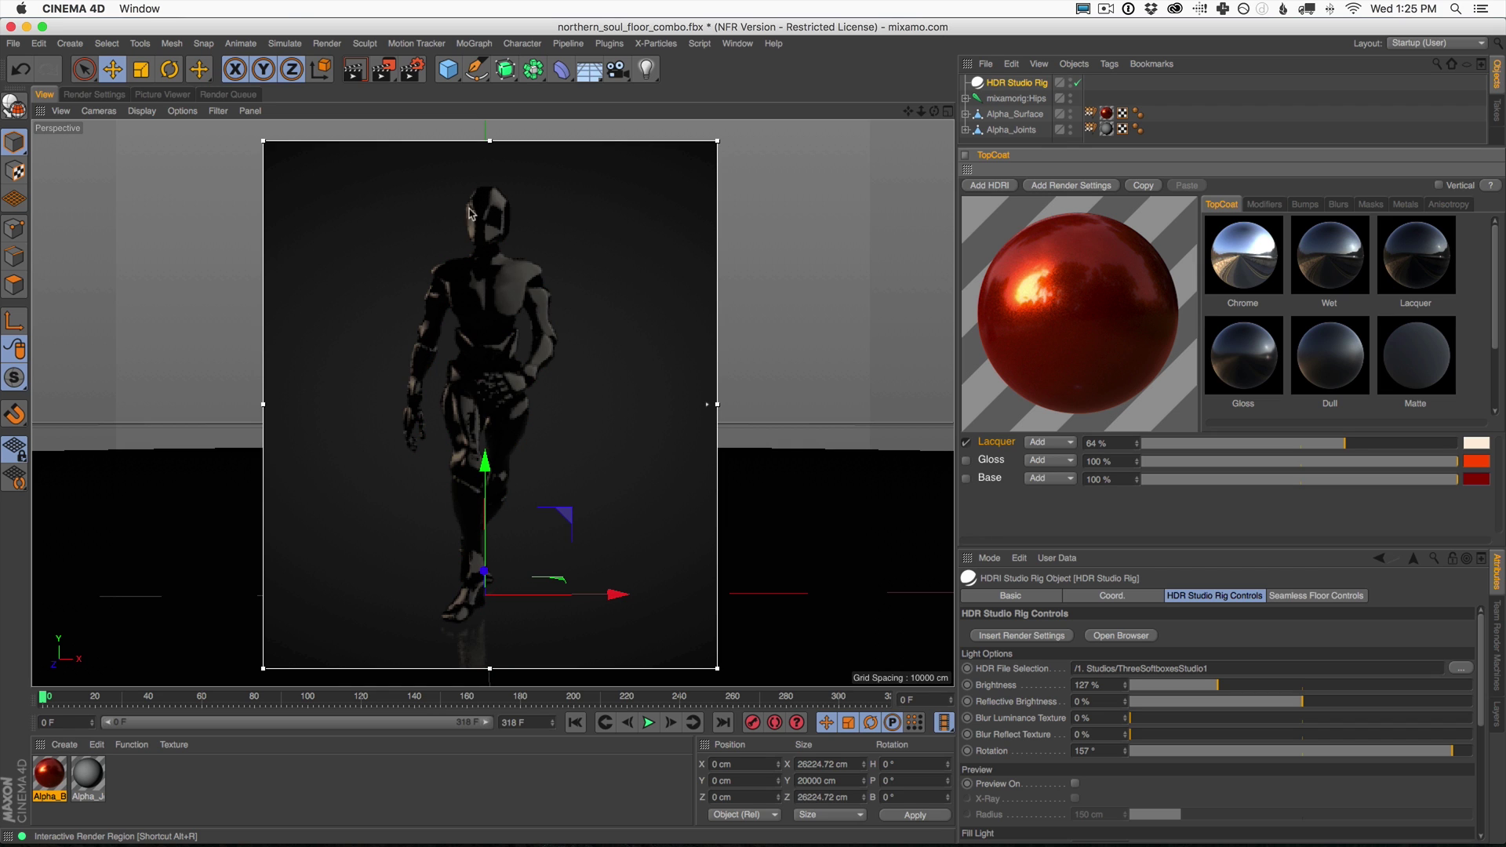
click(966, 460)
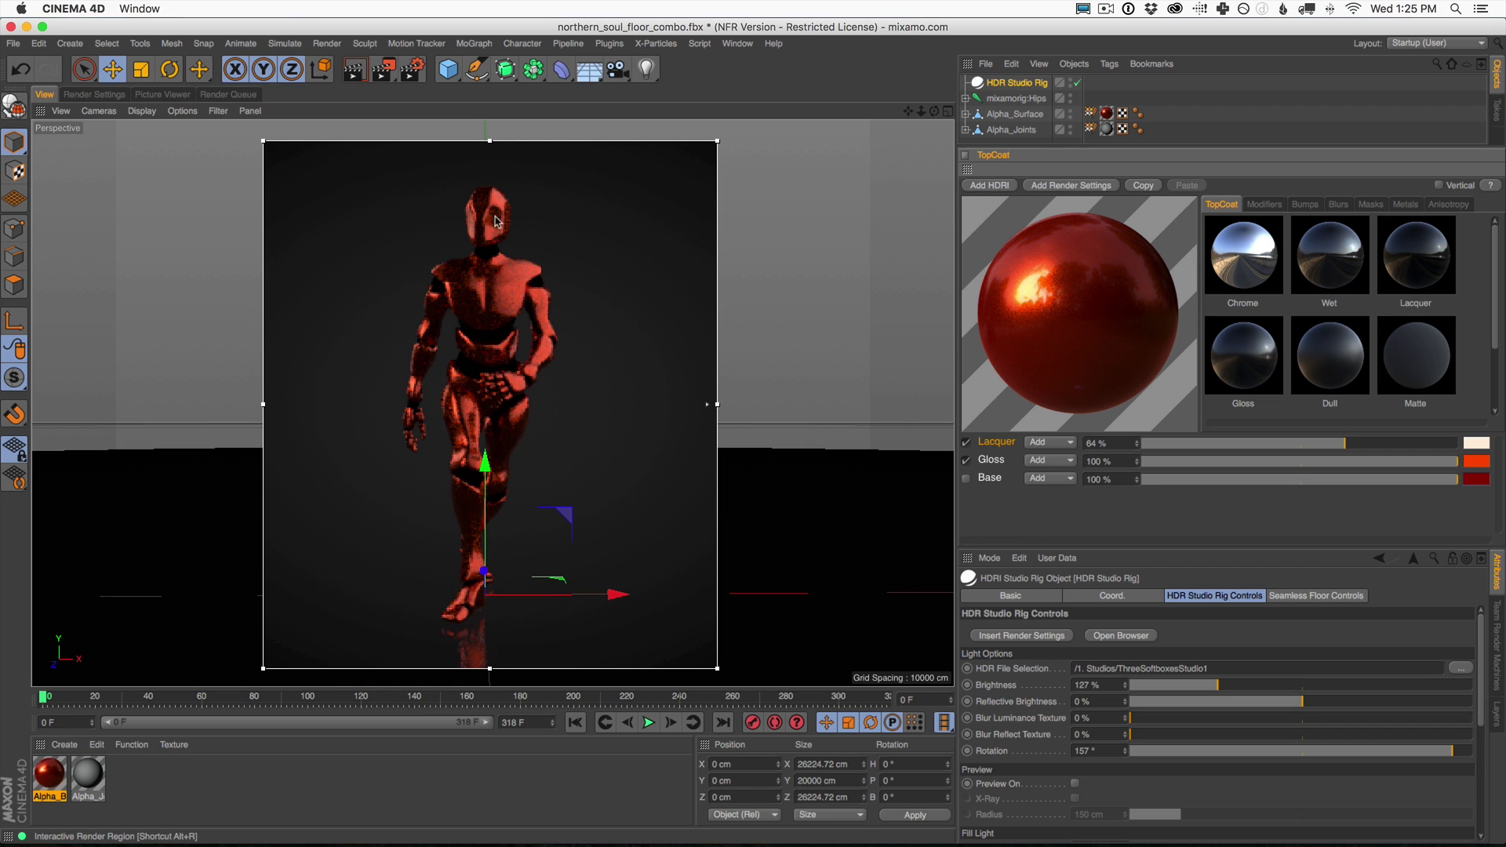
click(967, 479)
Select the Alpha_Joints material and apply the Dull TopCoat preset.
click(317, 780)
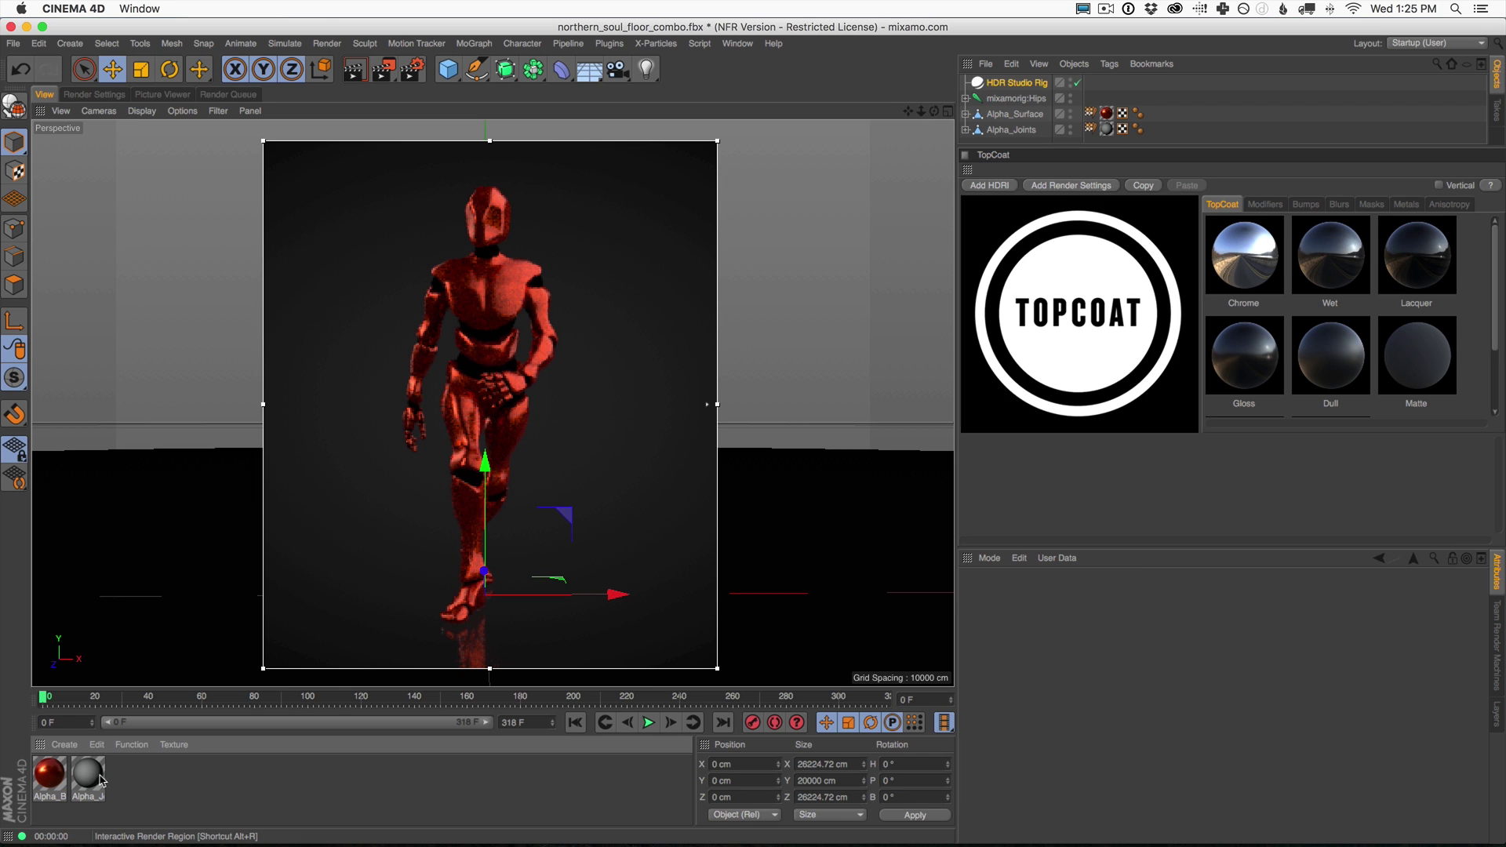
click(100, 779)
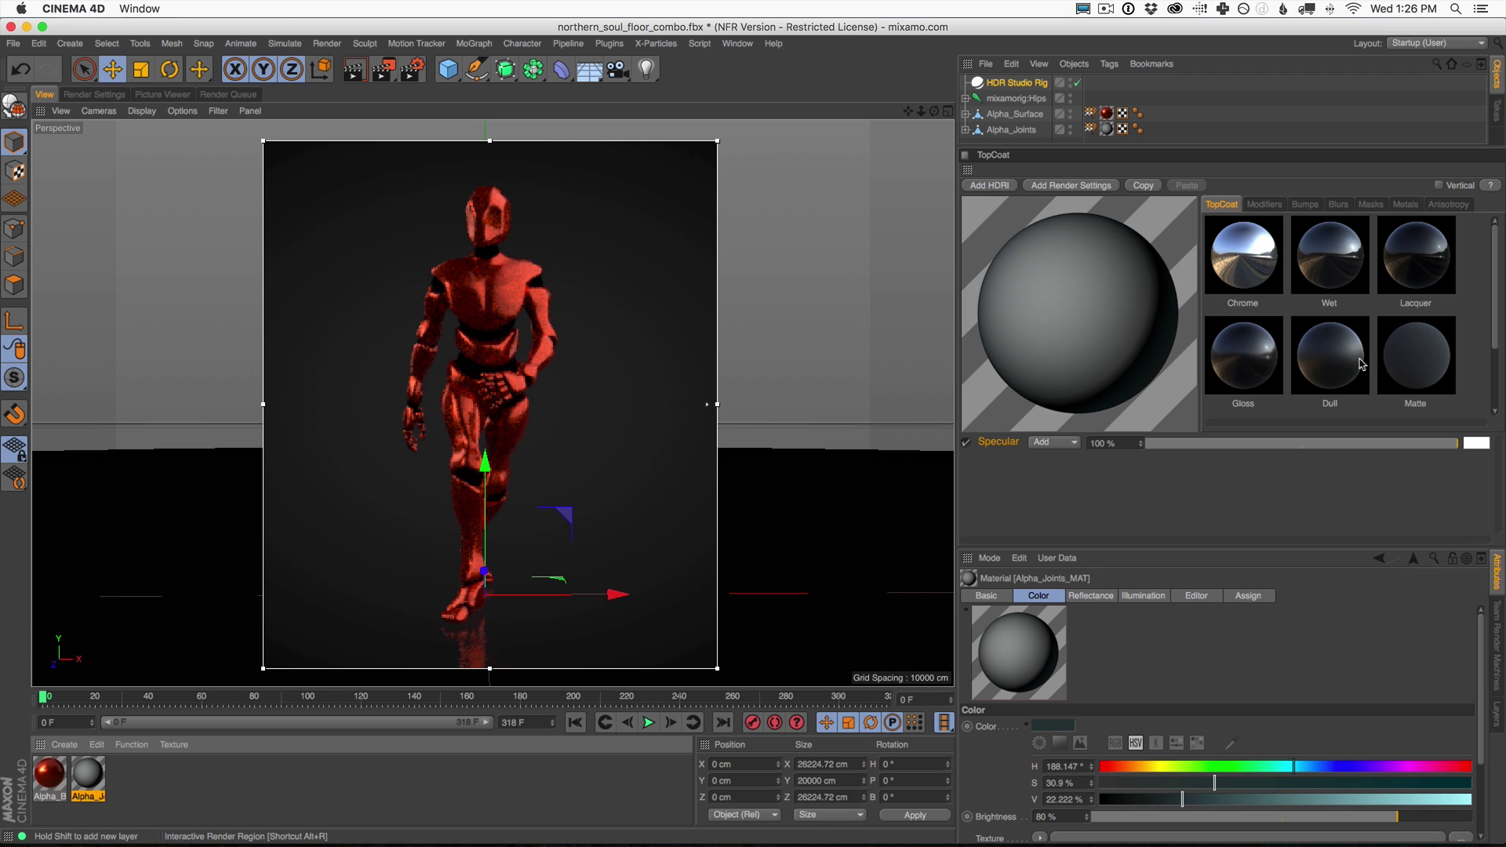
click(1334, 366)
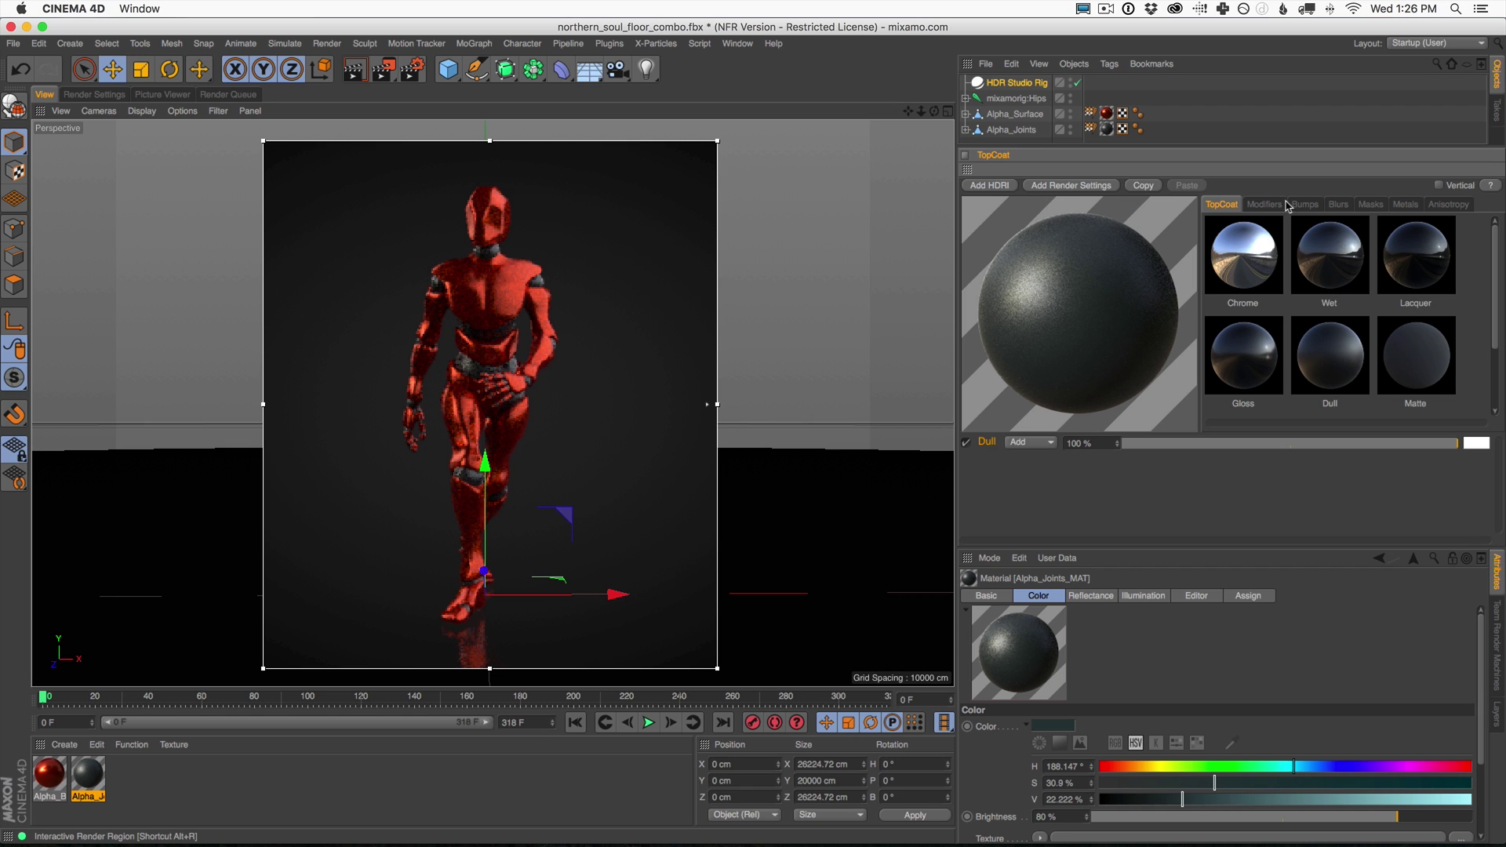
Set the Dull layer to Reflection about 15%, Blur 49%, Fresnel 76%, and render the view.
click(1260, 205)
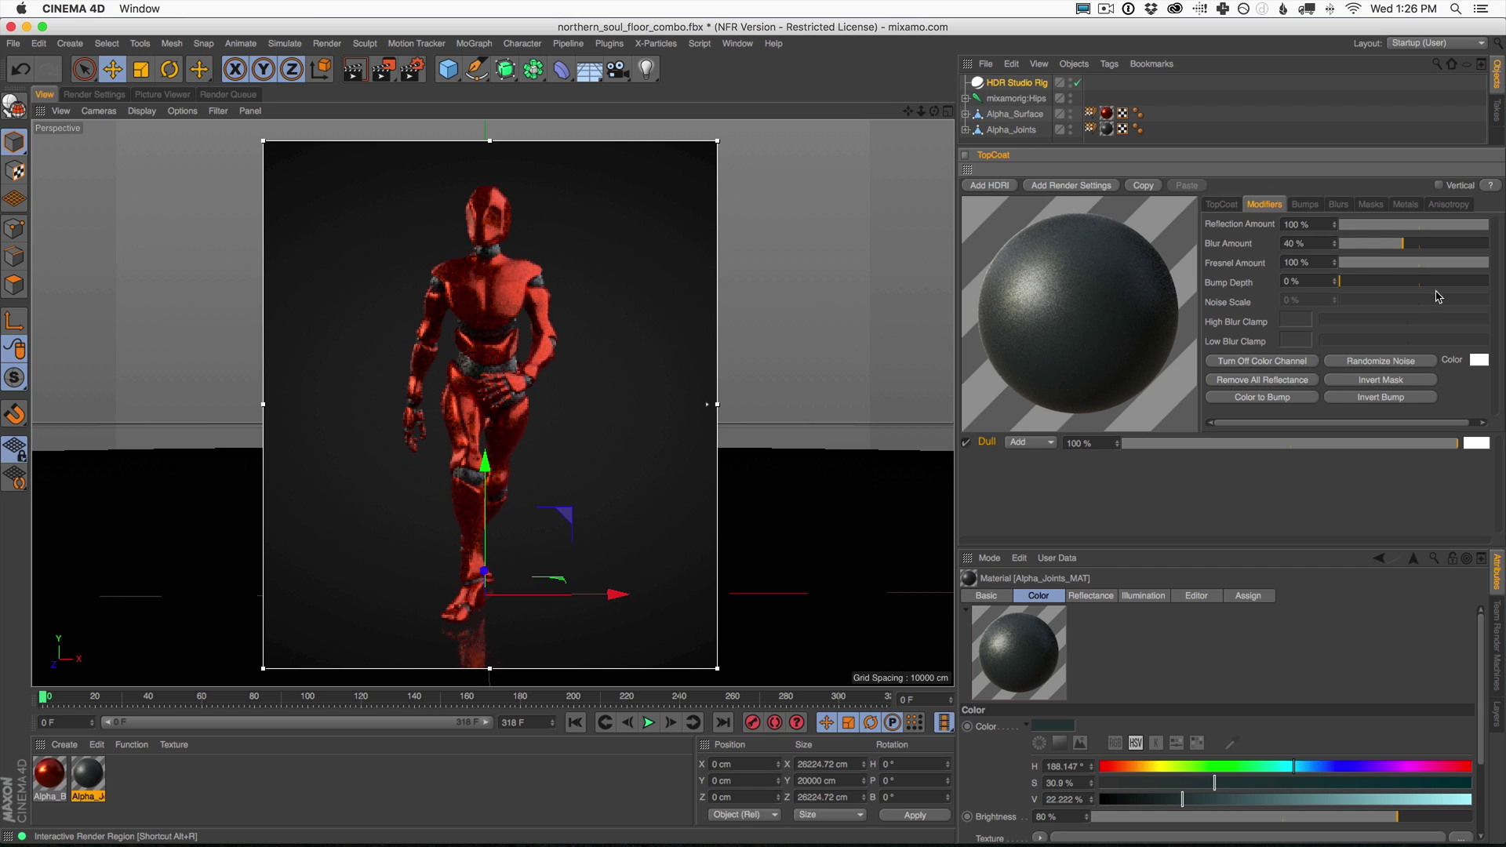
click(1441, 226)
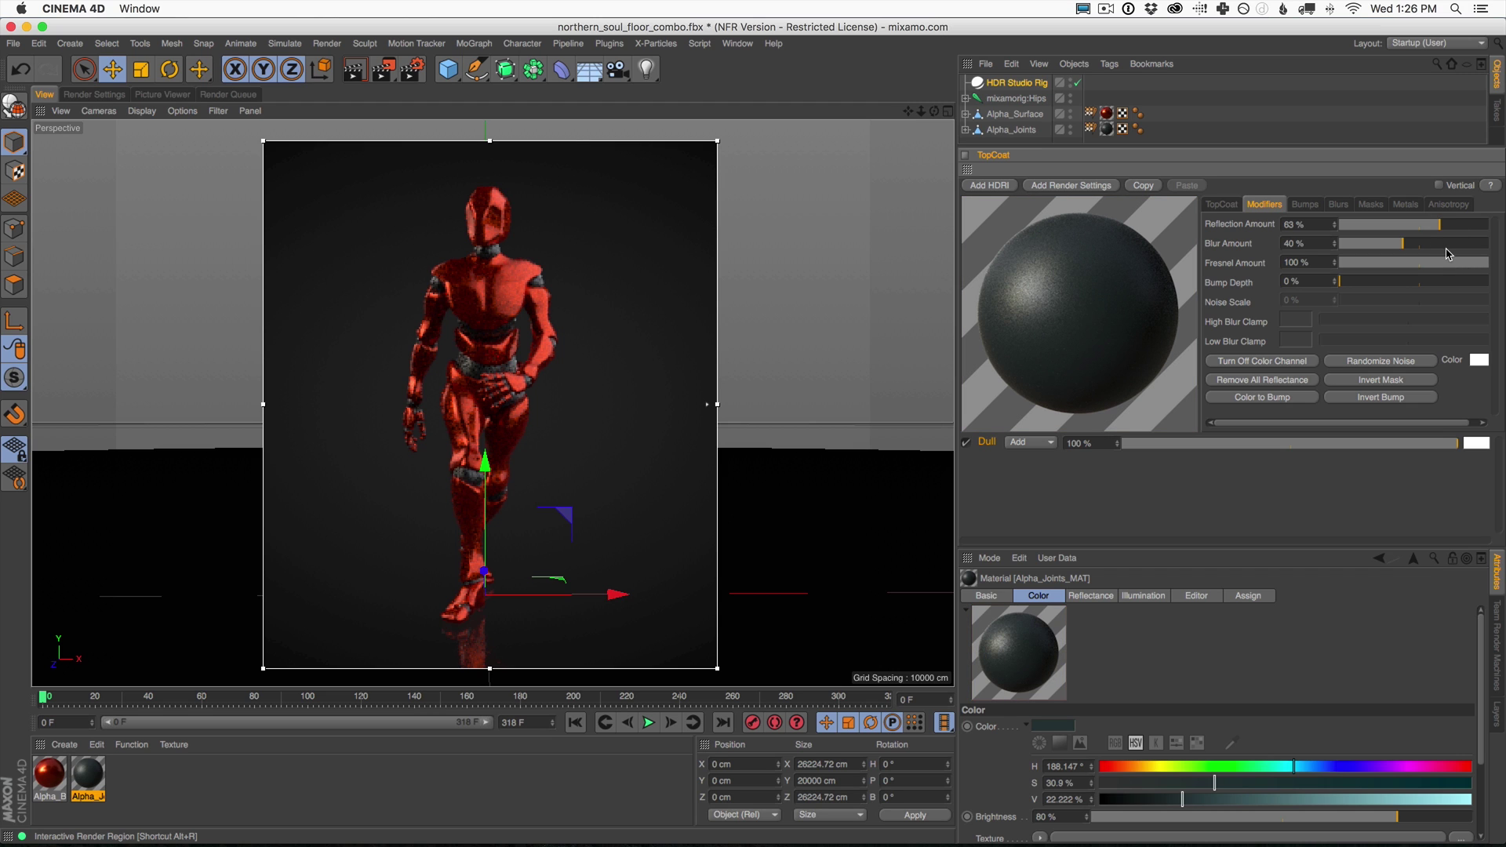
drag(1403, 252, 1416, 249)
click(1461, 265)
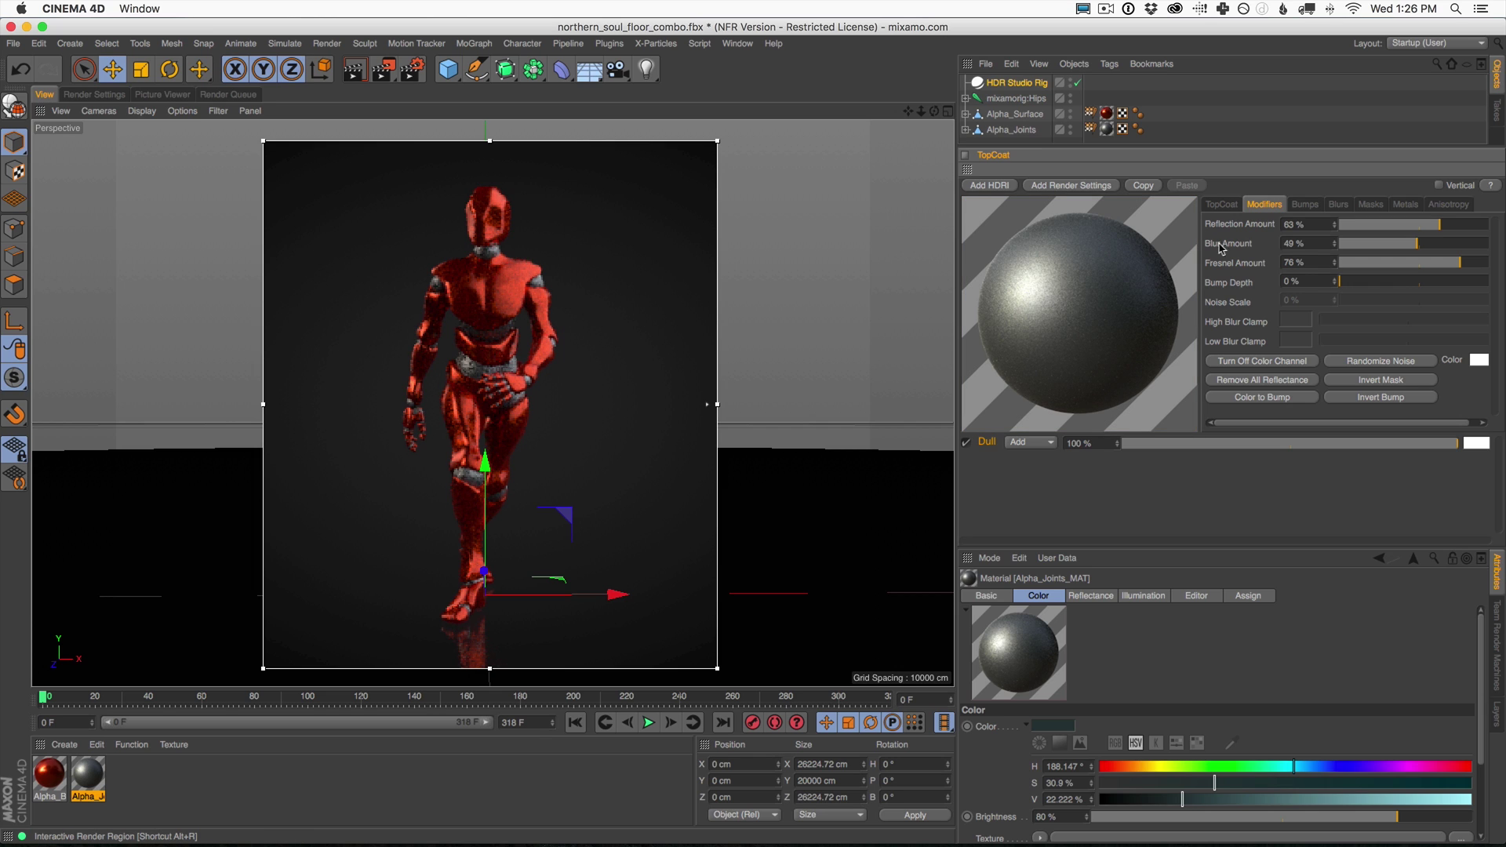
click(1396, 227)
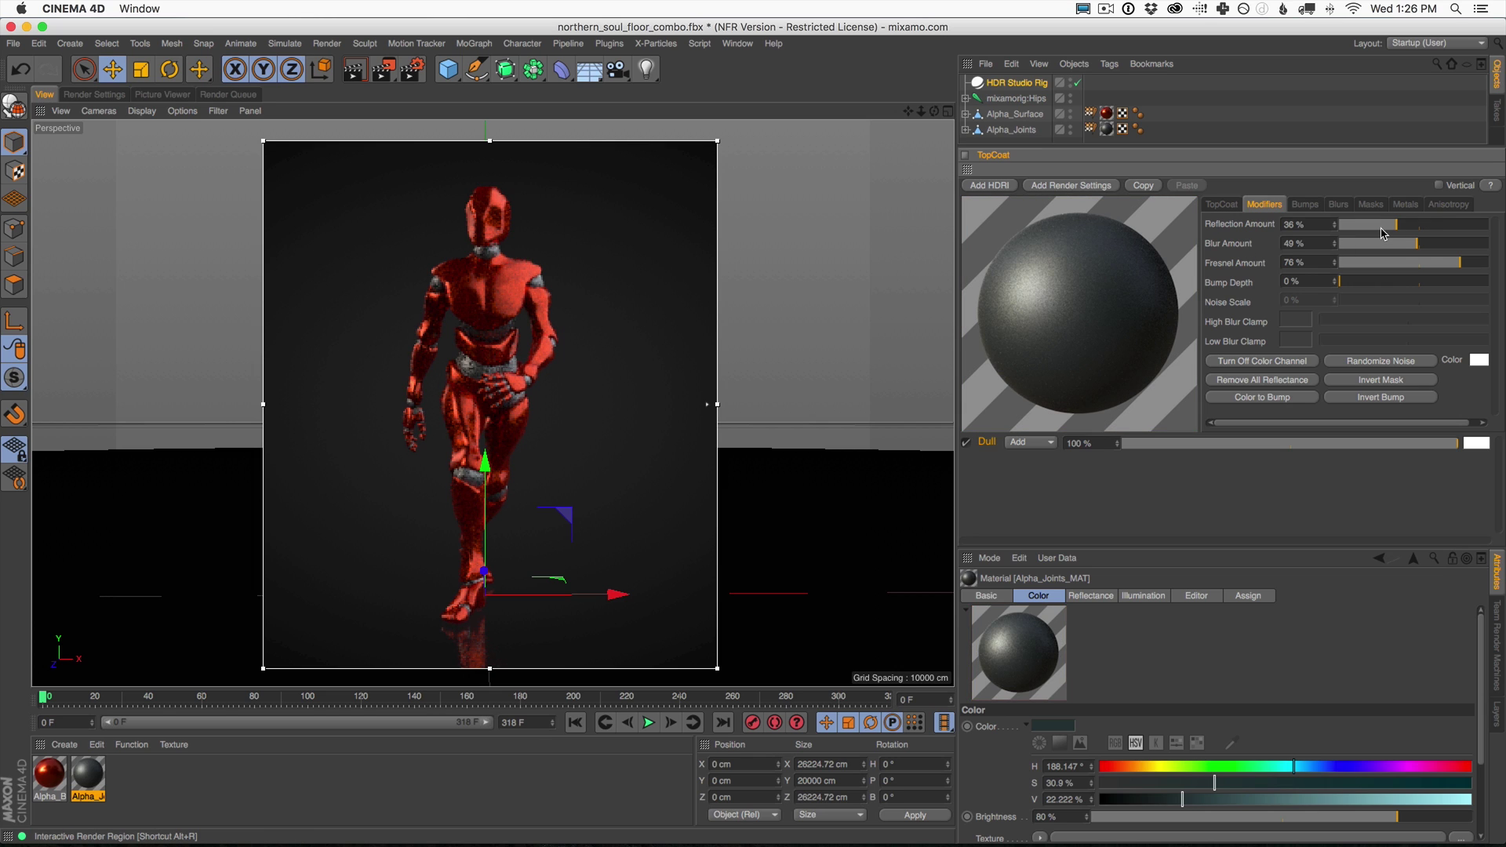
click(1373, 227)
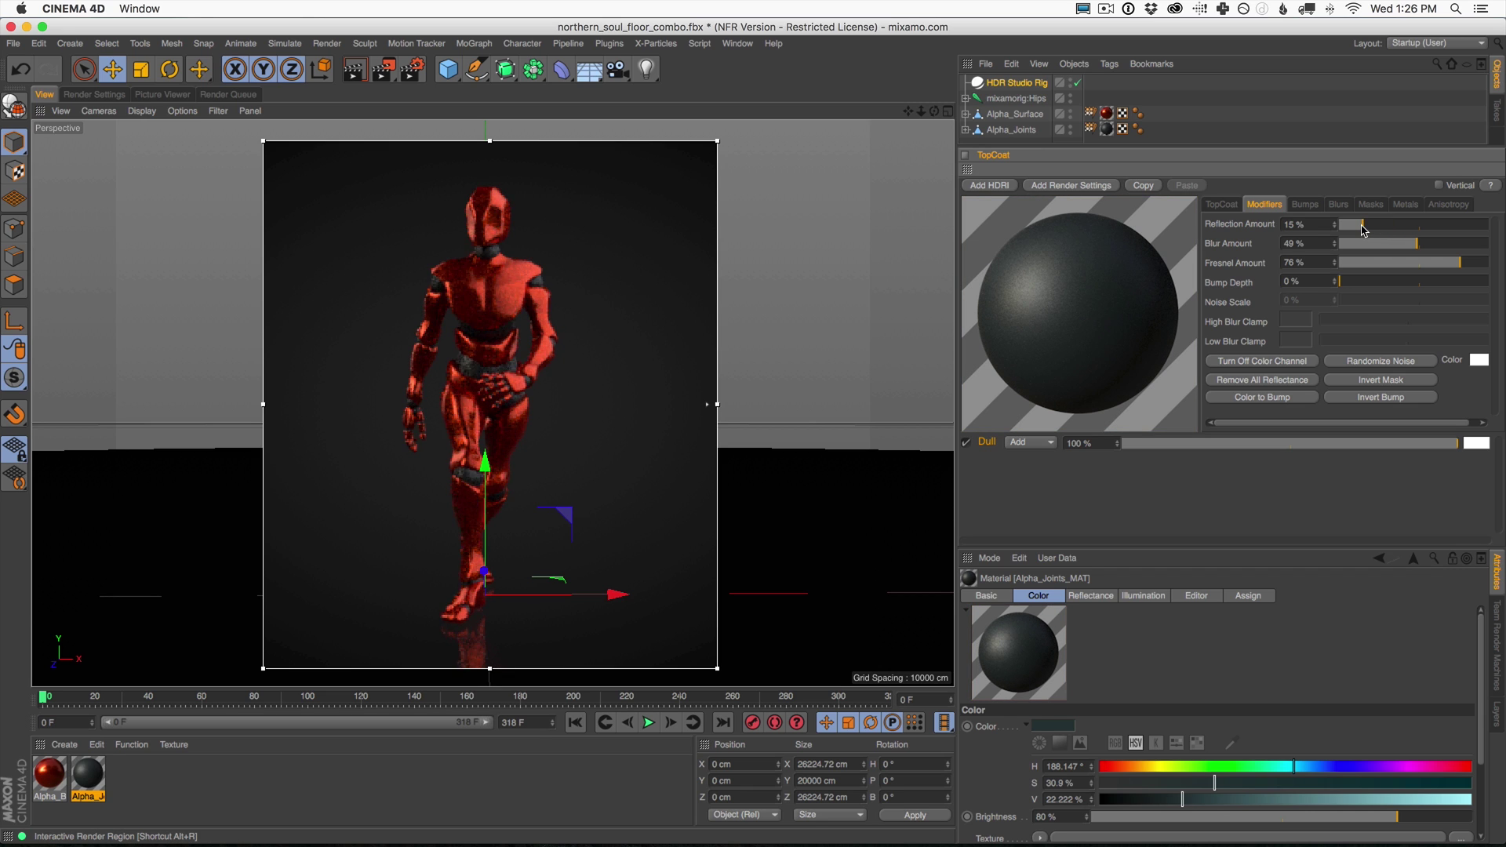
click(355, 72)
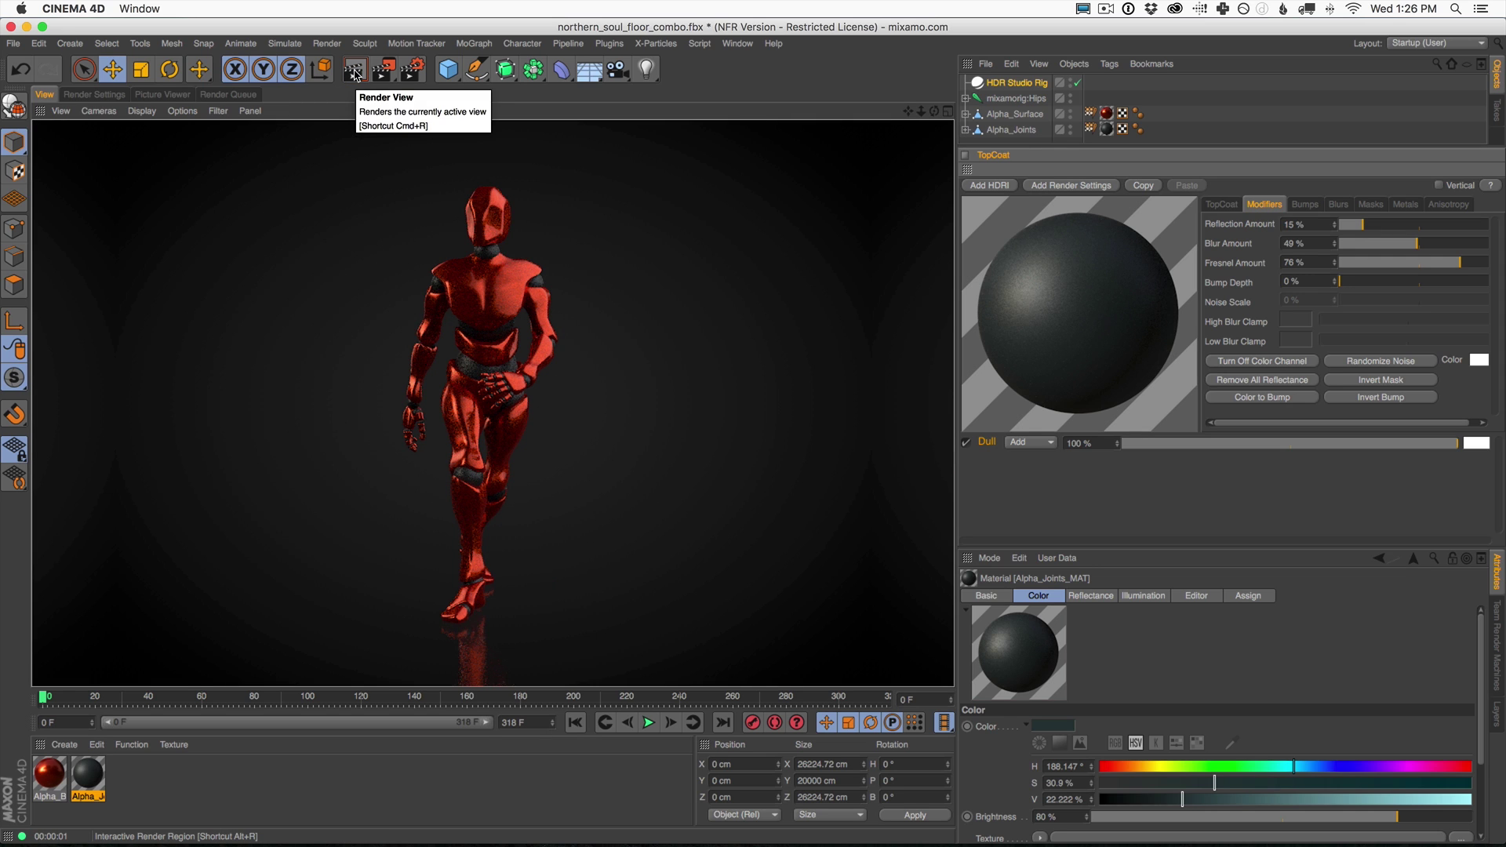
Darken the left knot of the seamless floor gradient and stretch the render region left and right.
click(1018, 83)
click(1292, 596)
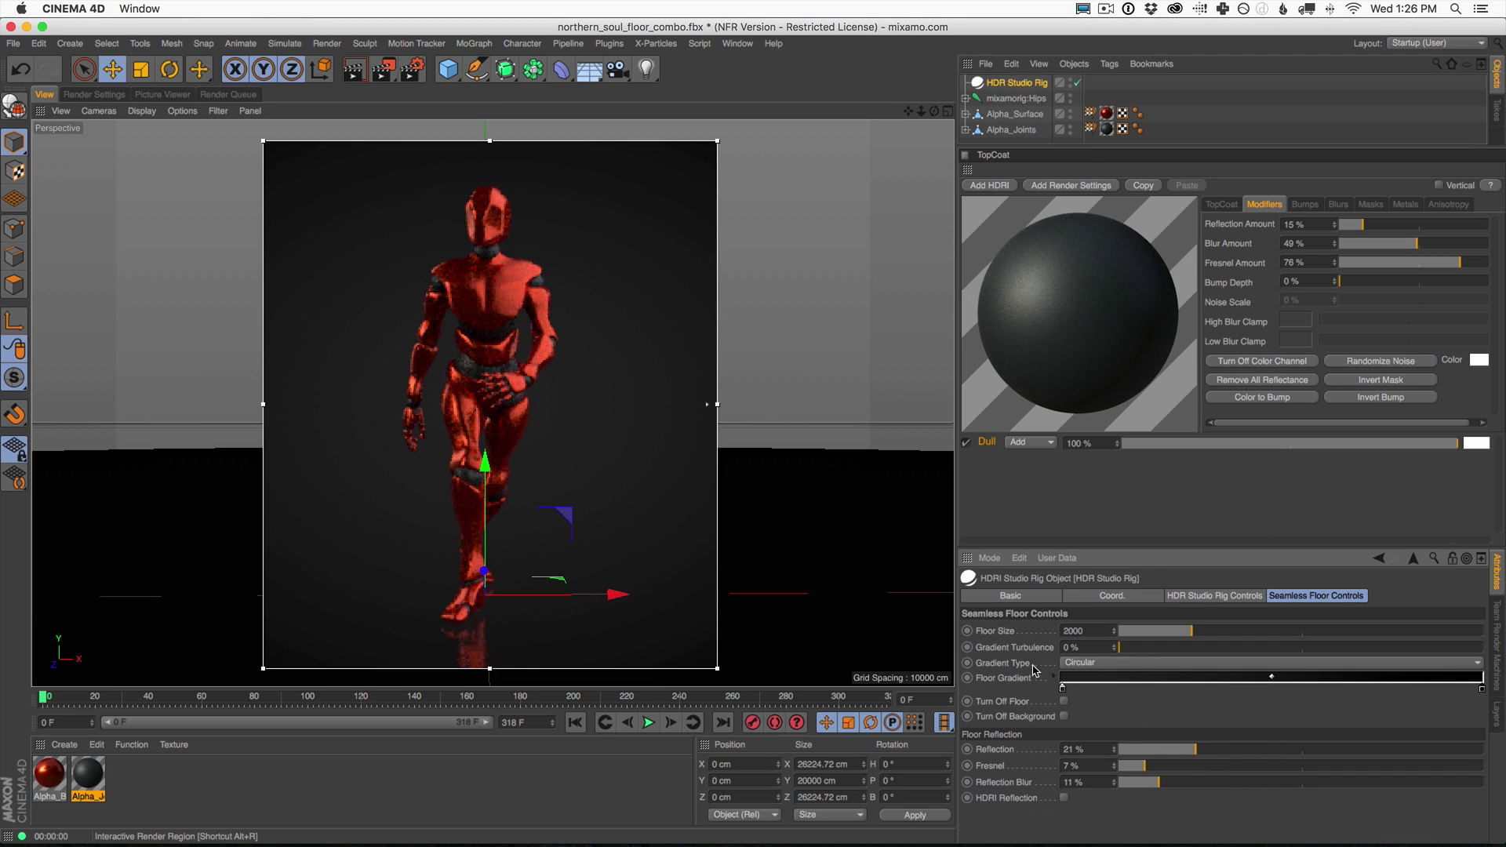
double_click(1063, 686)
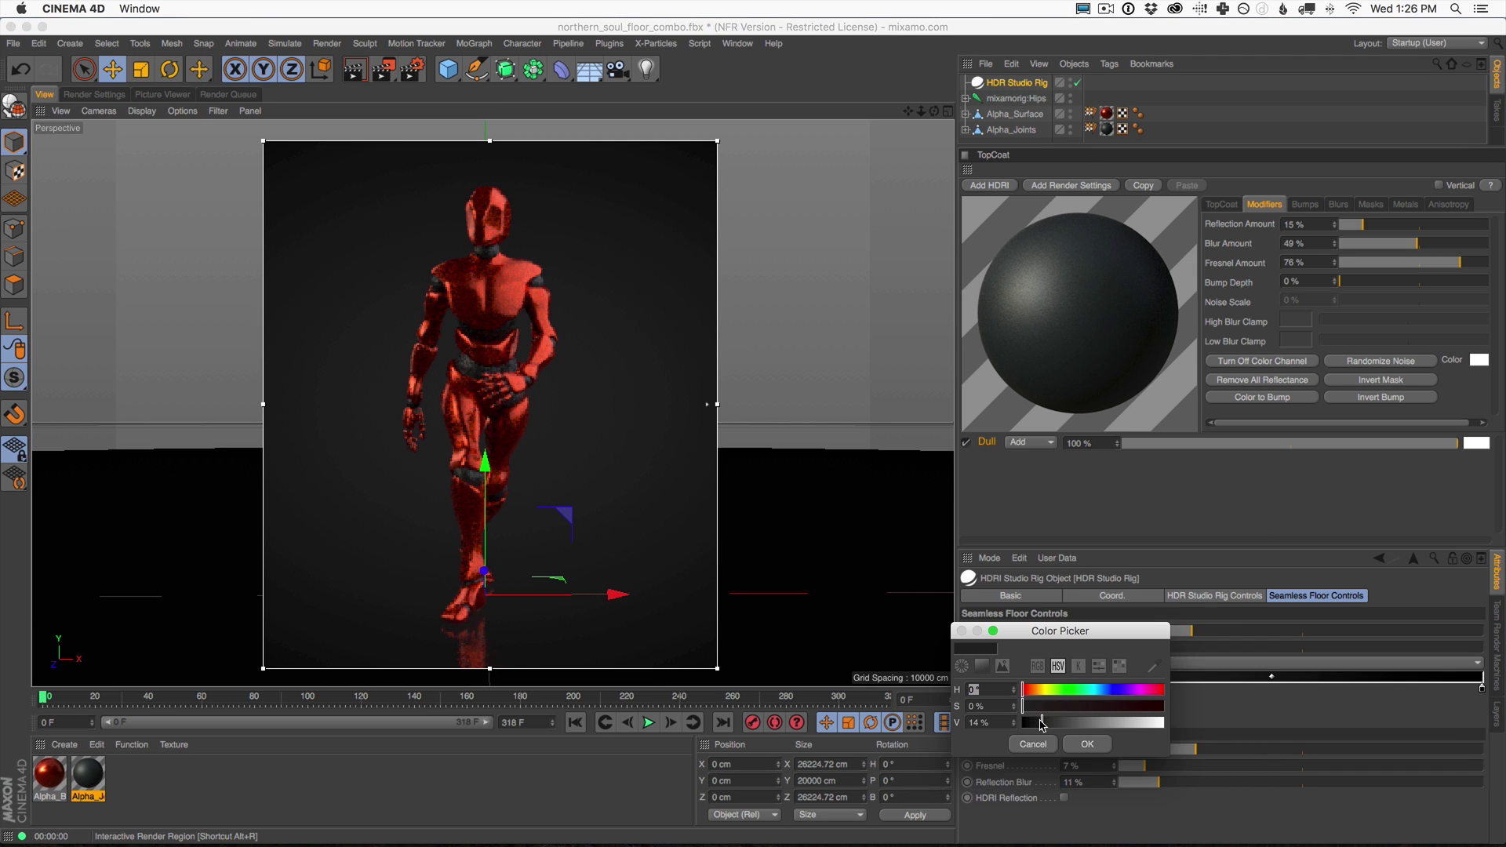
click(1038, 723)
click(1087, 746)
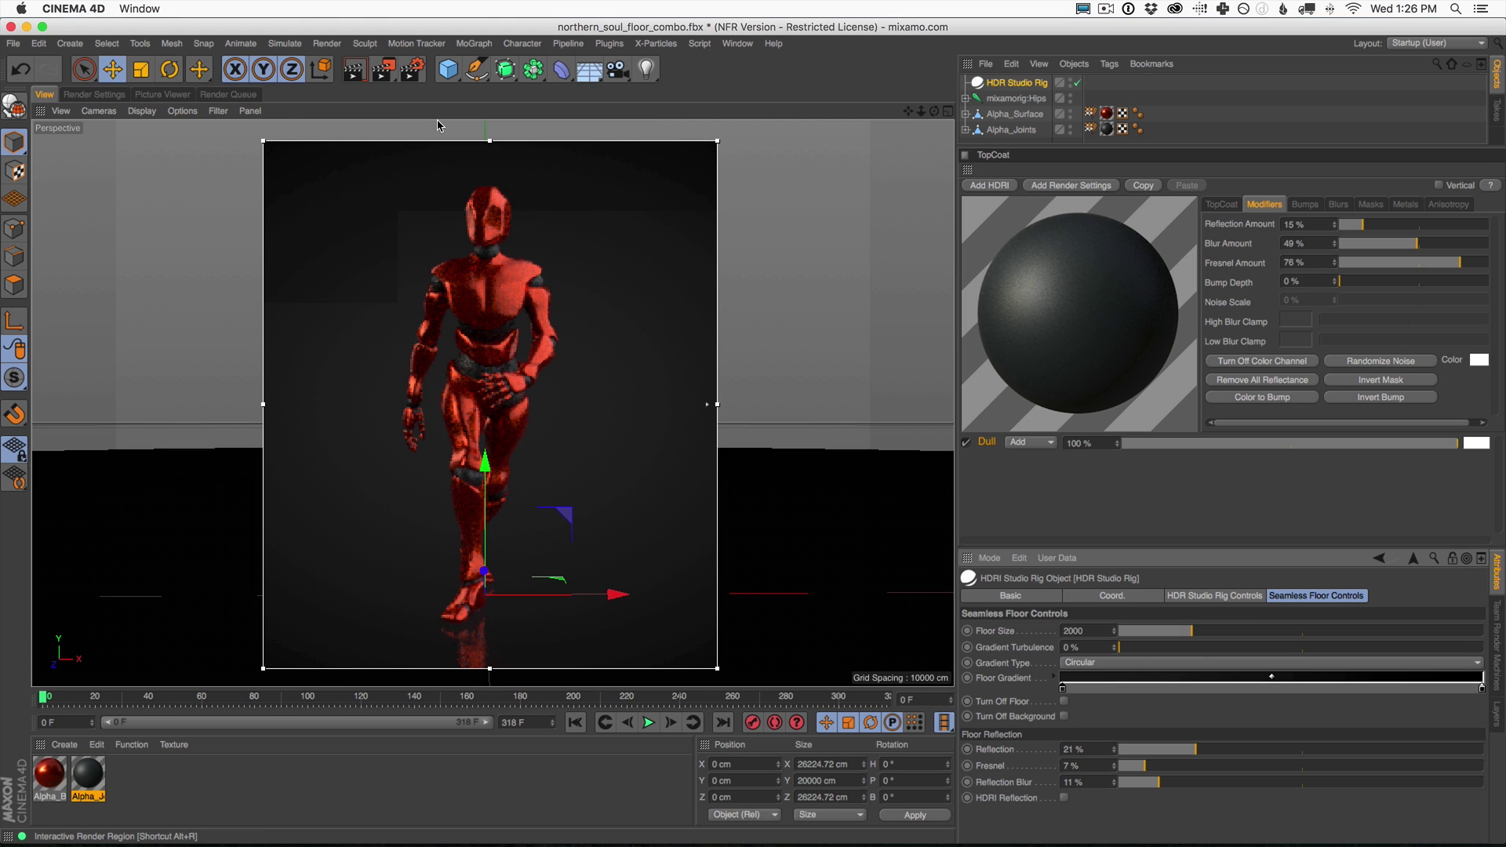
drag(266, 407, 116, 405)
drag(717, 405, 892, 401)
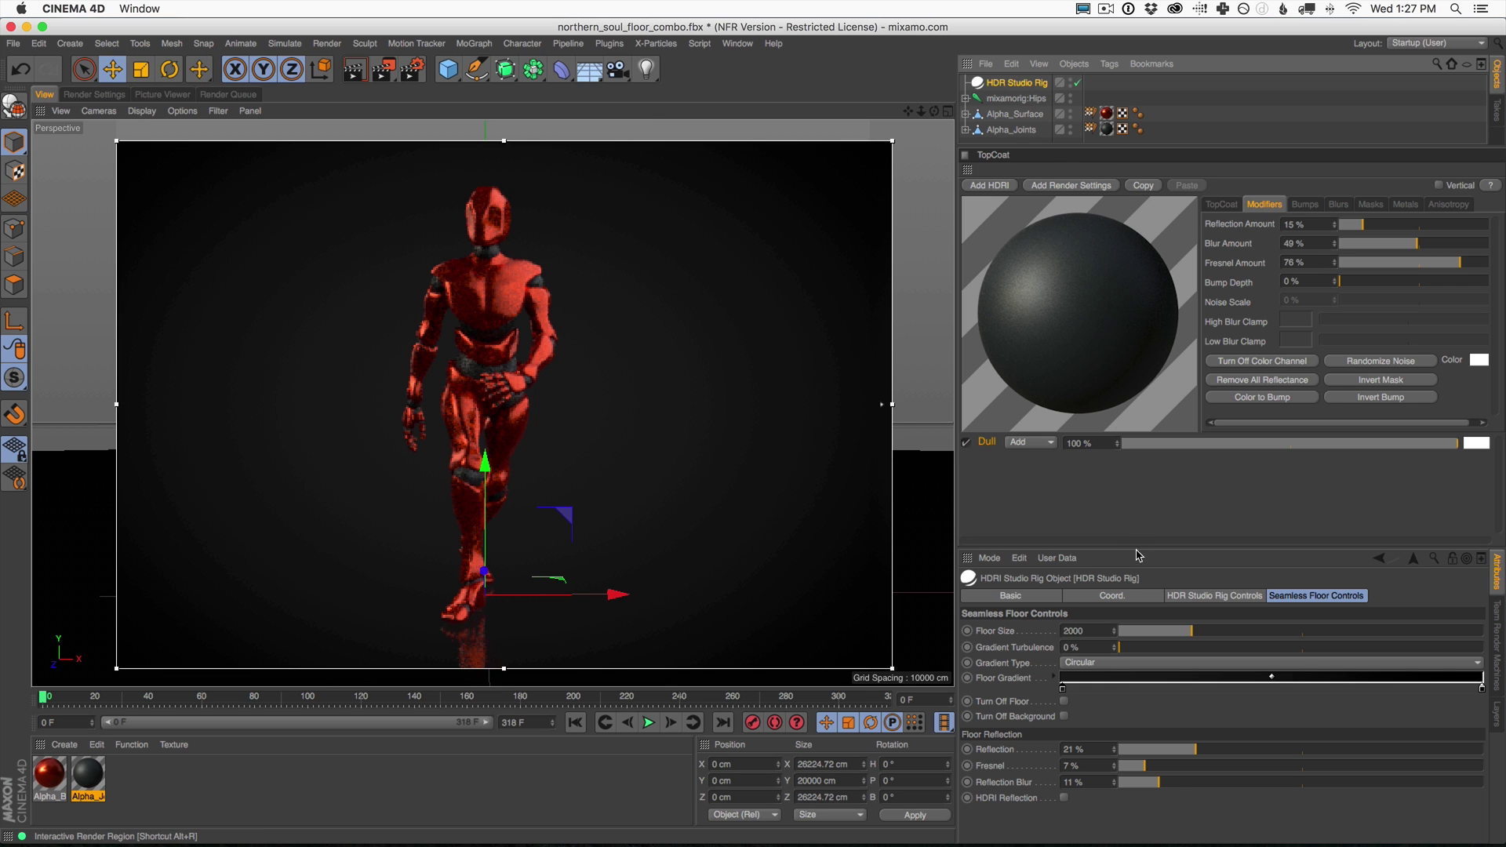
Choose the European Holiday > Church Entrance HDRI for the studio rig lighting.
drag(1139, 551, 1139, 464)
click(1212, 509)
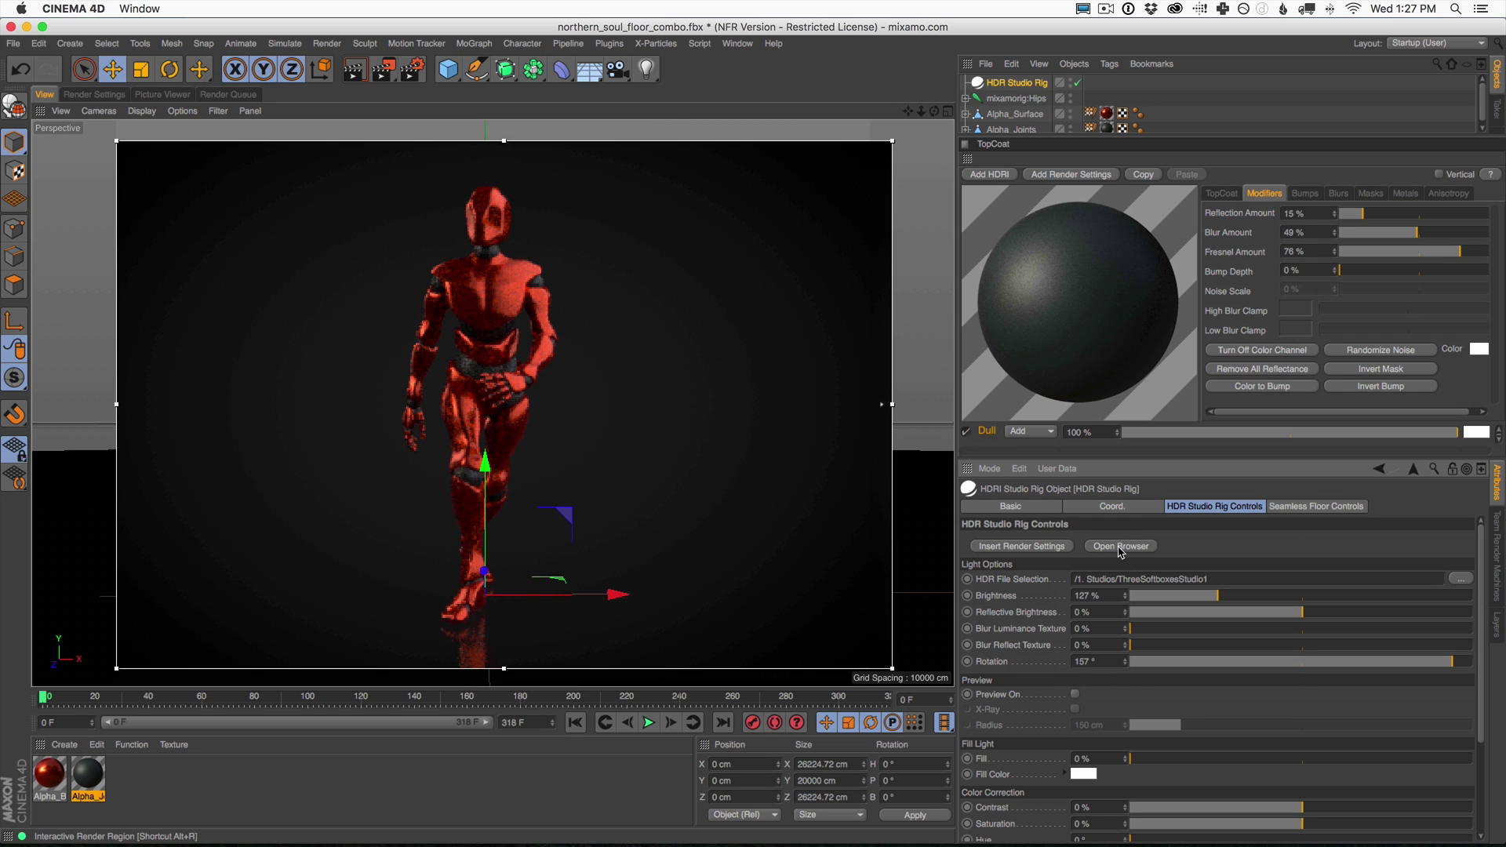
click(1121, 552)
drag(1038, 113, 1062, 69)
click(976, 148)
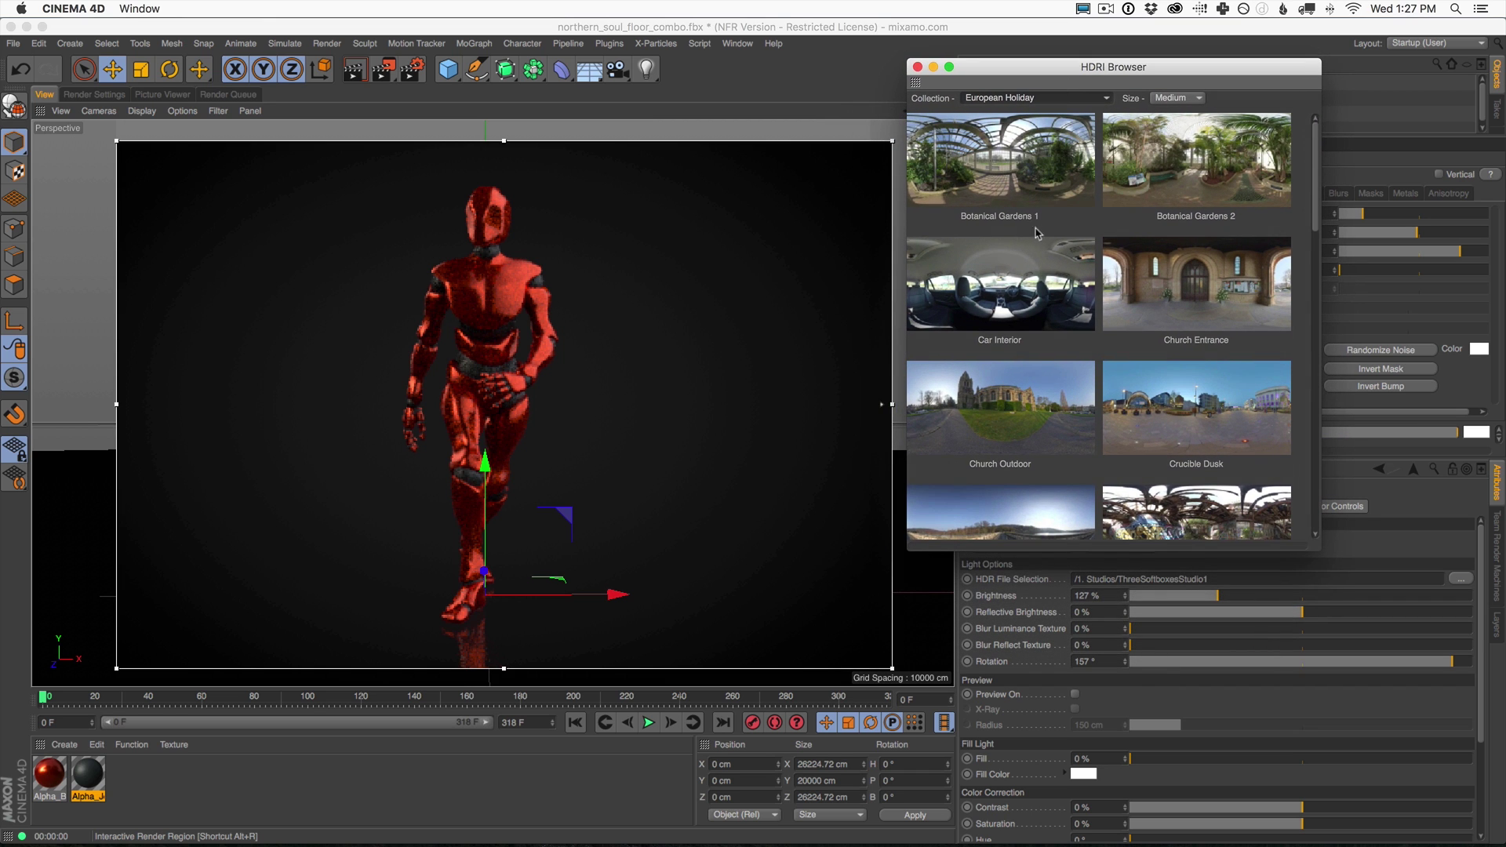
click(1167, 287)
drag(1146, 67, 1264, 59)
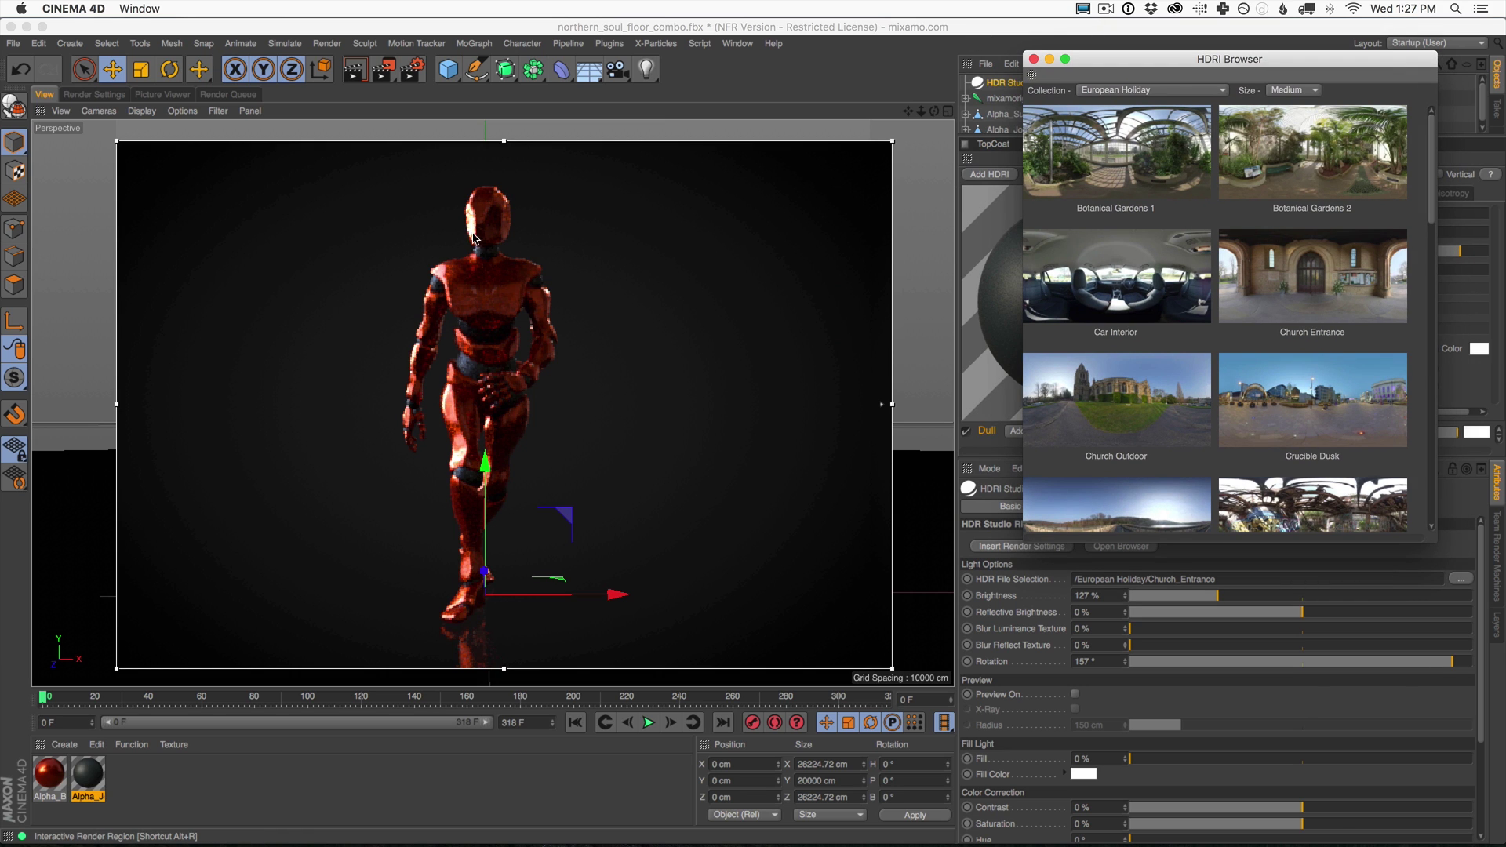
click(1034, 59)
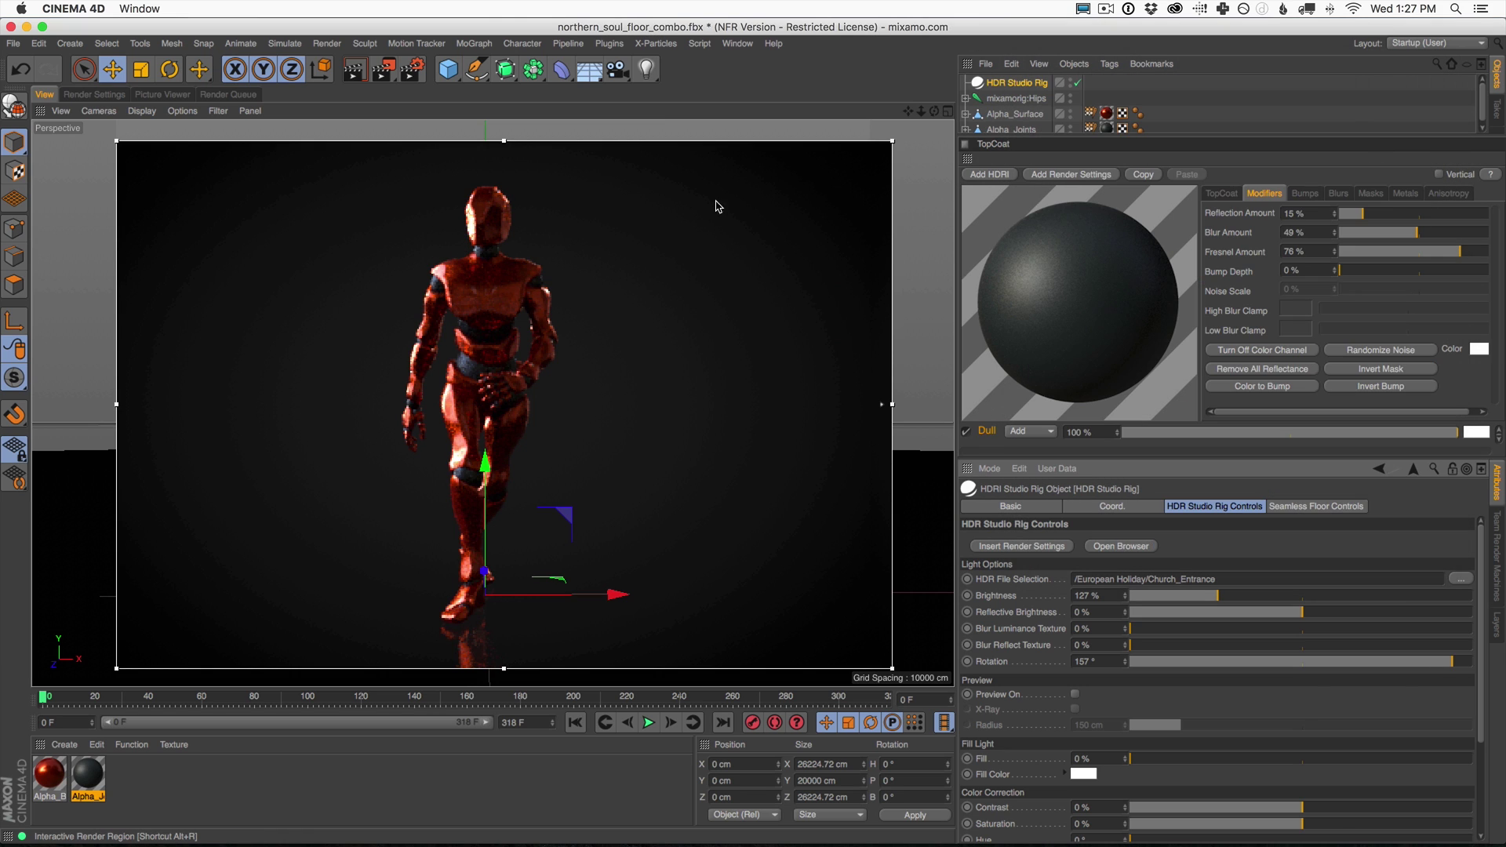
Rotate the HDRI environment to -68°, briefly checking the environment preview.
drag(1382, 666, 1245, 673)
click(1074, 694)
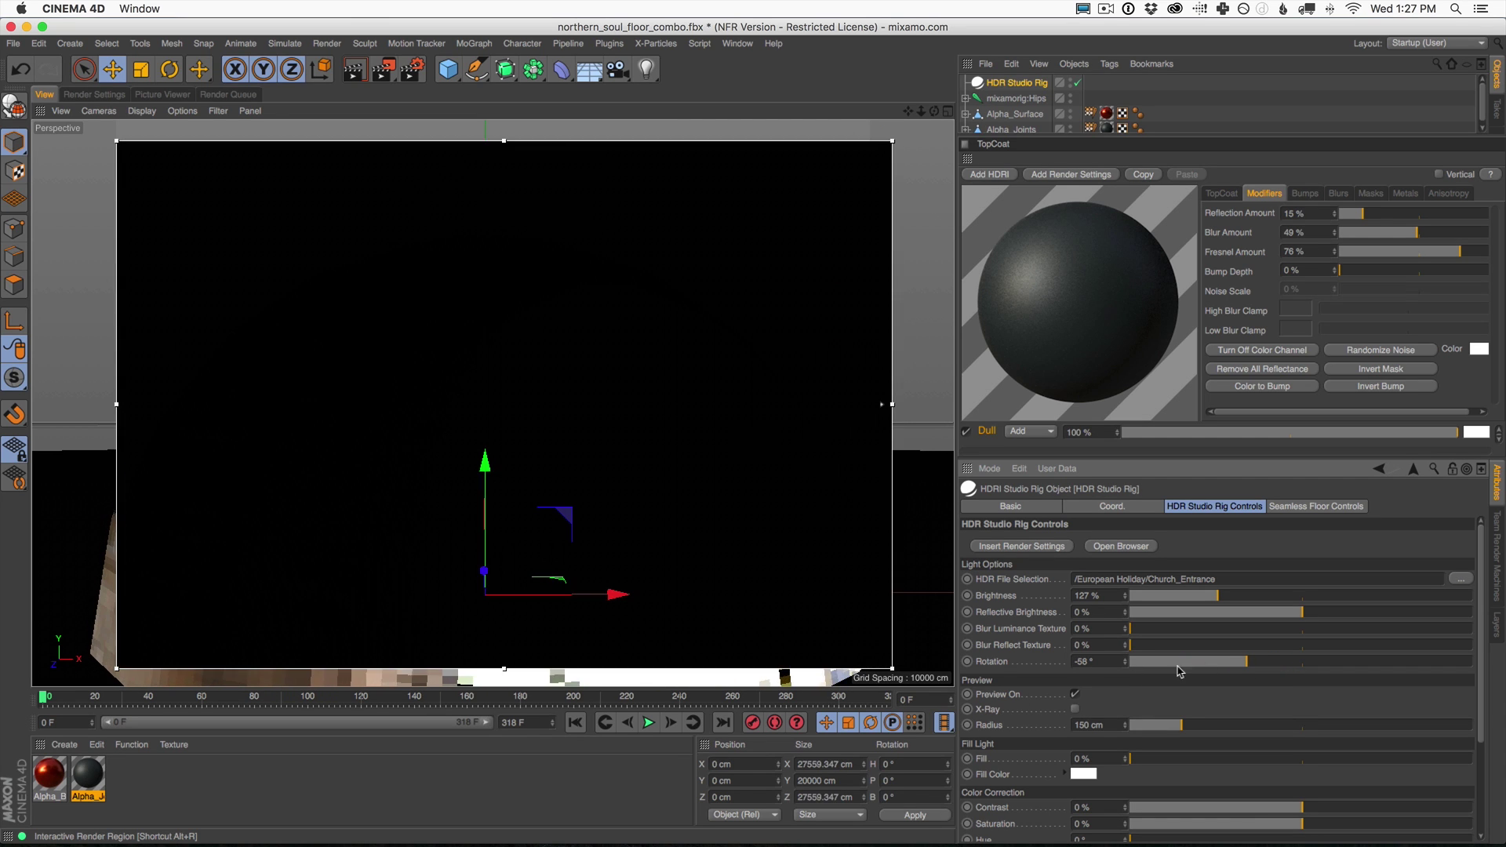
click(1076, 695)
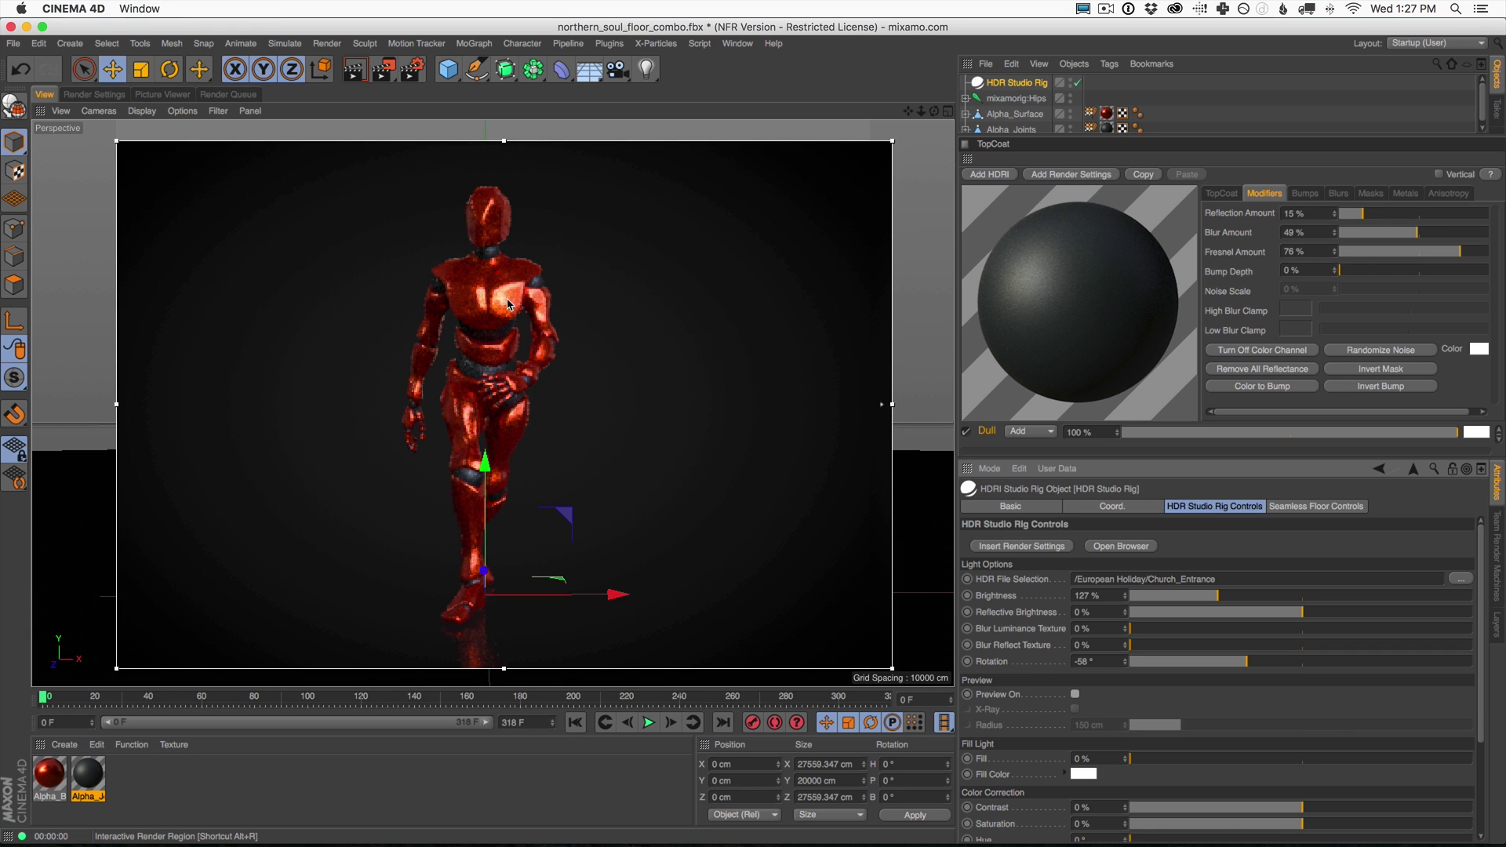
Add a Camera object and view the scene through it.
click(628, 70)
alt+right_drag(514, 323, 600, 453)
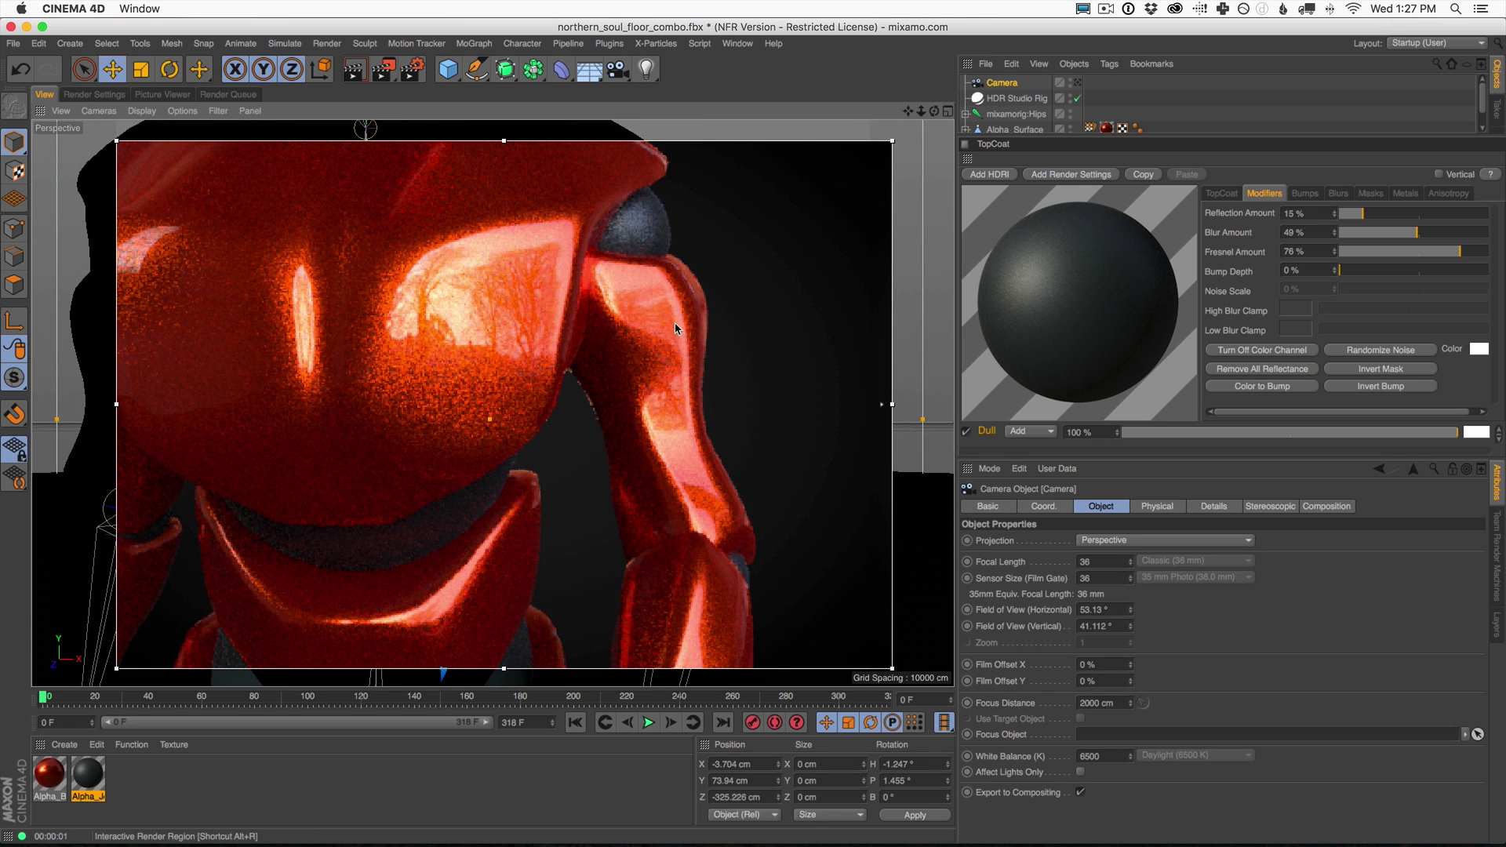
click(1077, 83)
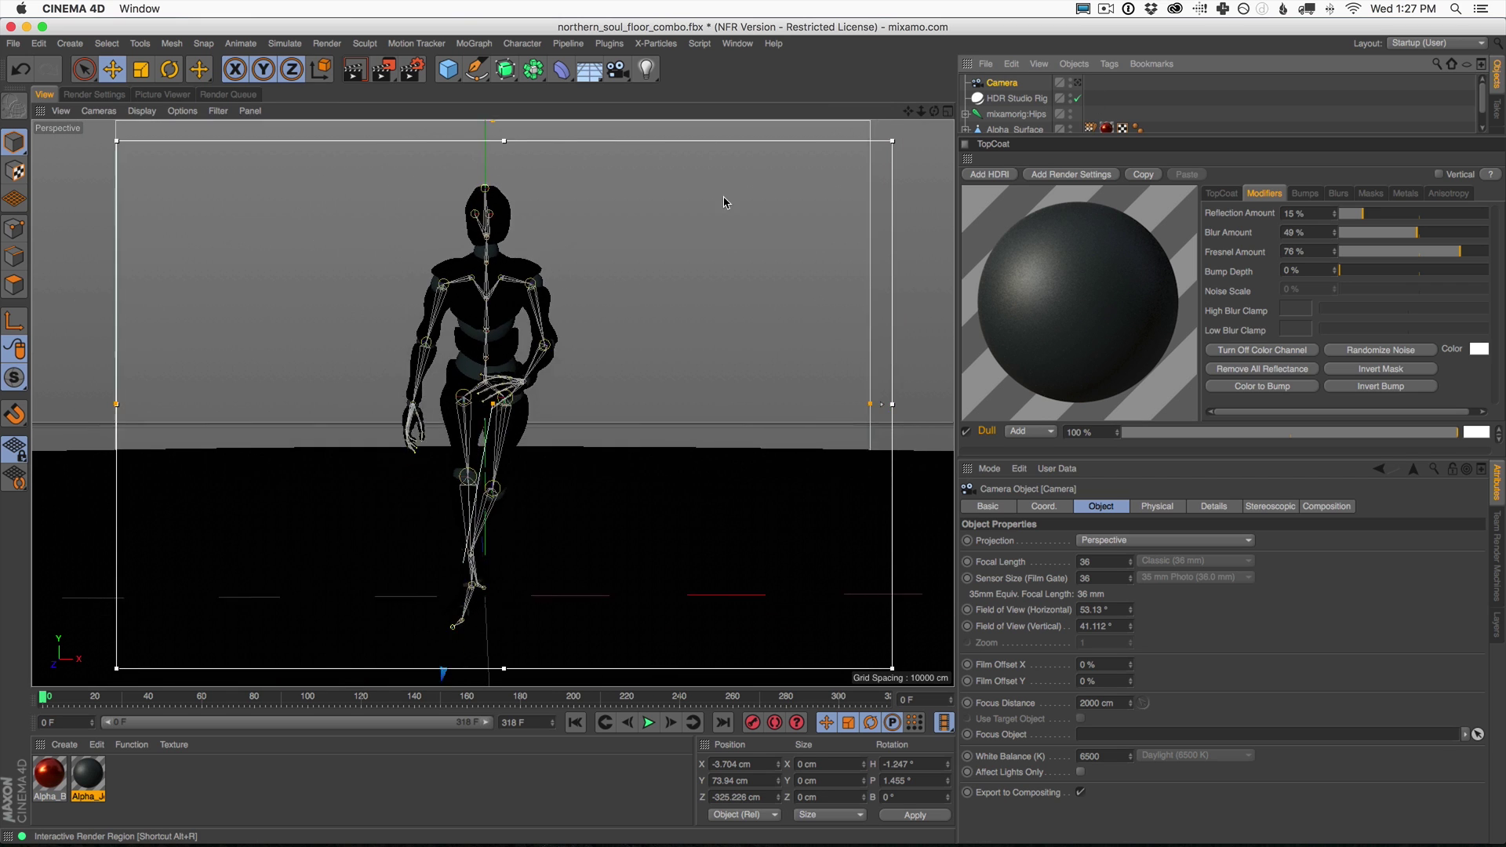
scroll(851, 290, down, 2)
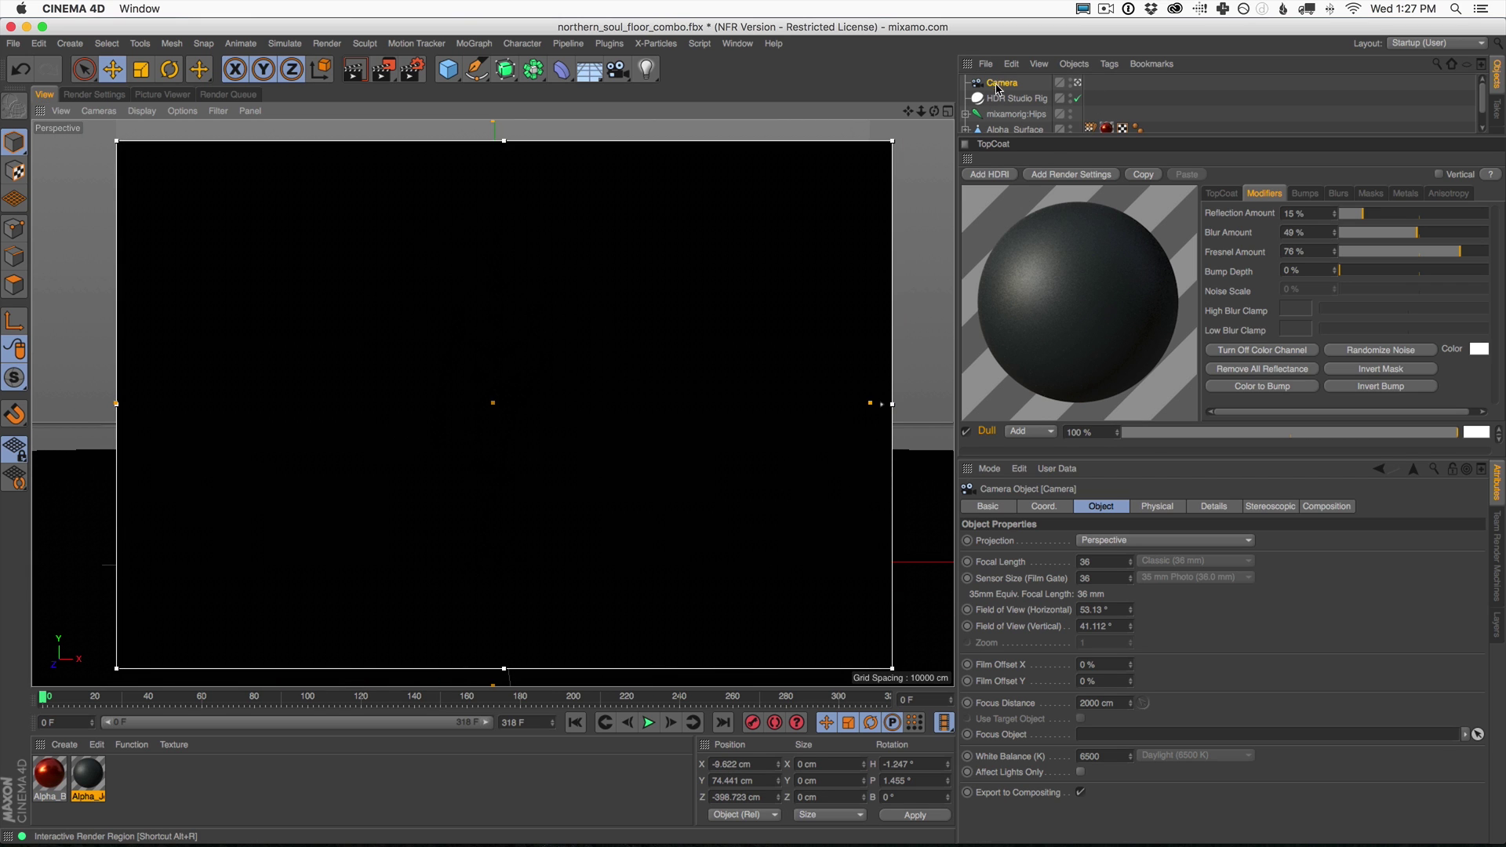
Set the camera focal length to 70 mm and orbit and pan to frame the robot.
click(1098, 561)
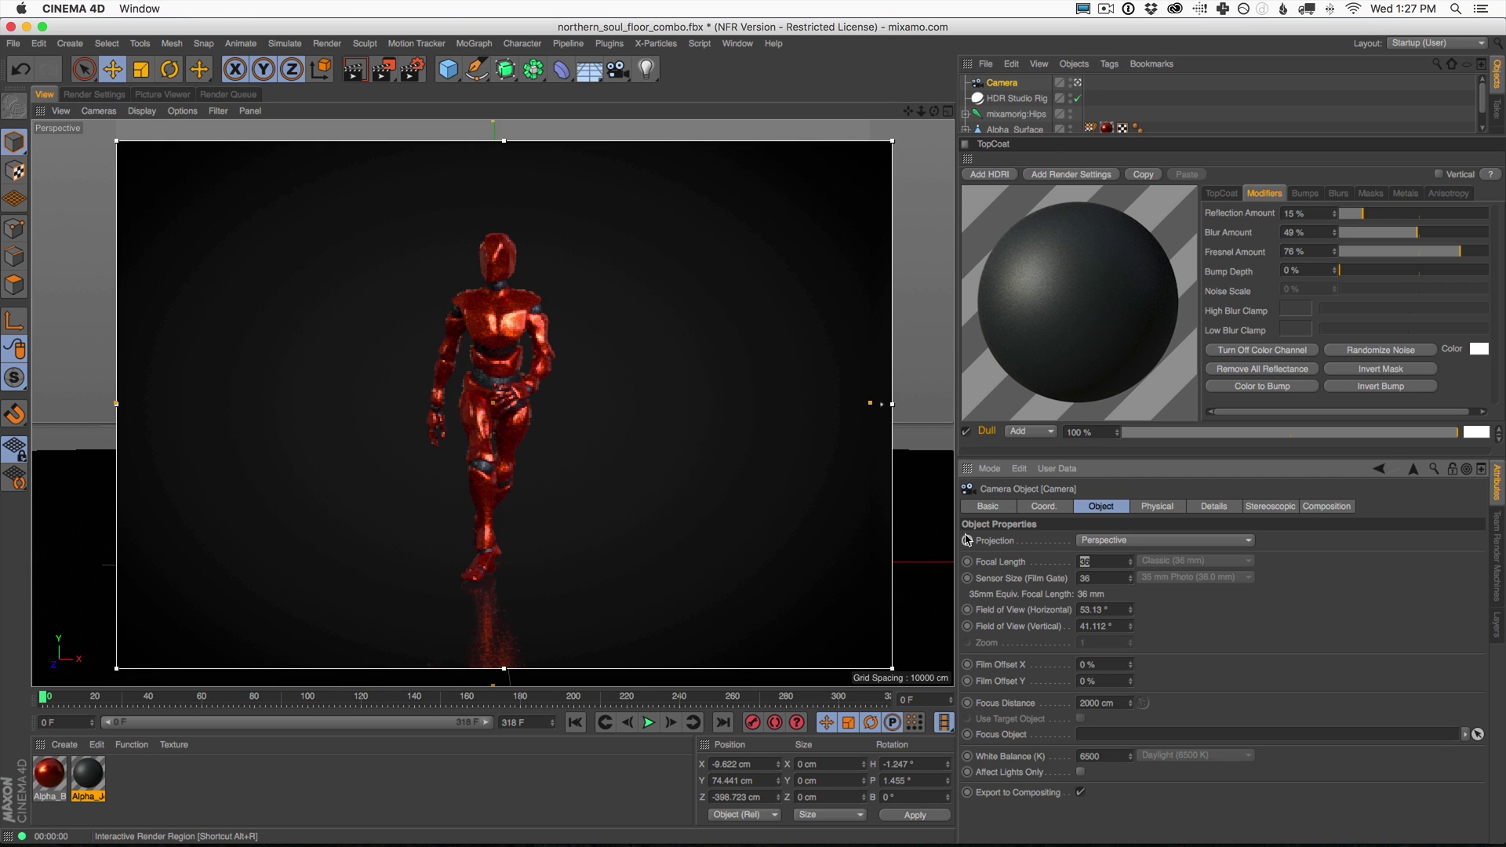
text(70)
key(Return)
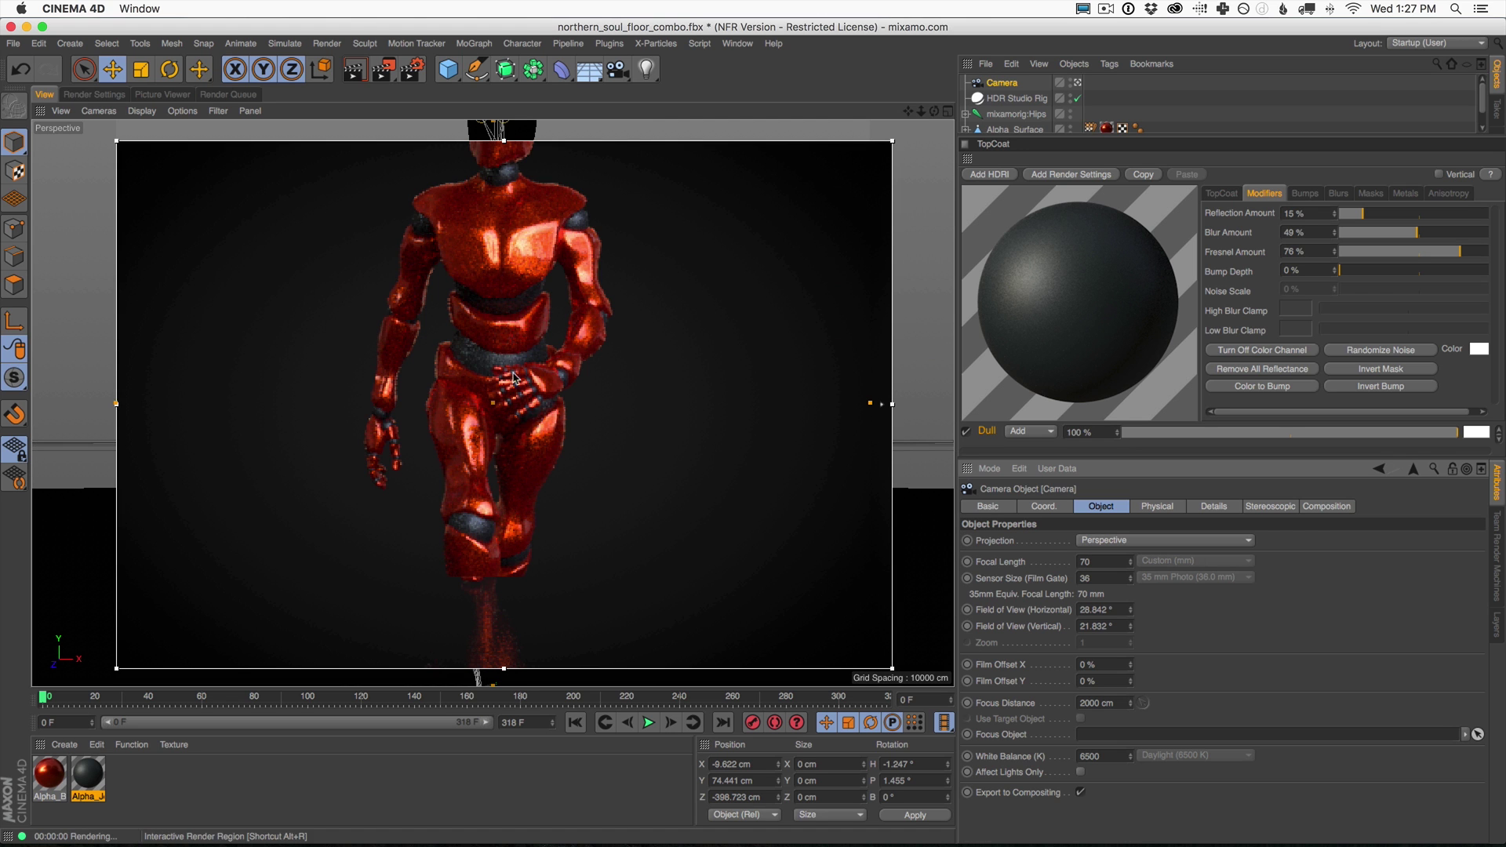
scroll(480, 396, down, 5)
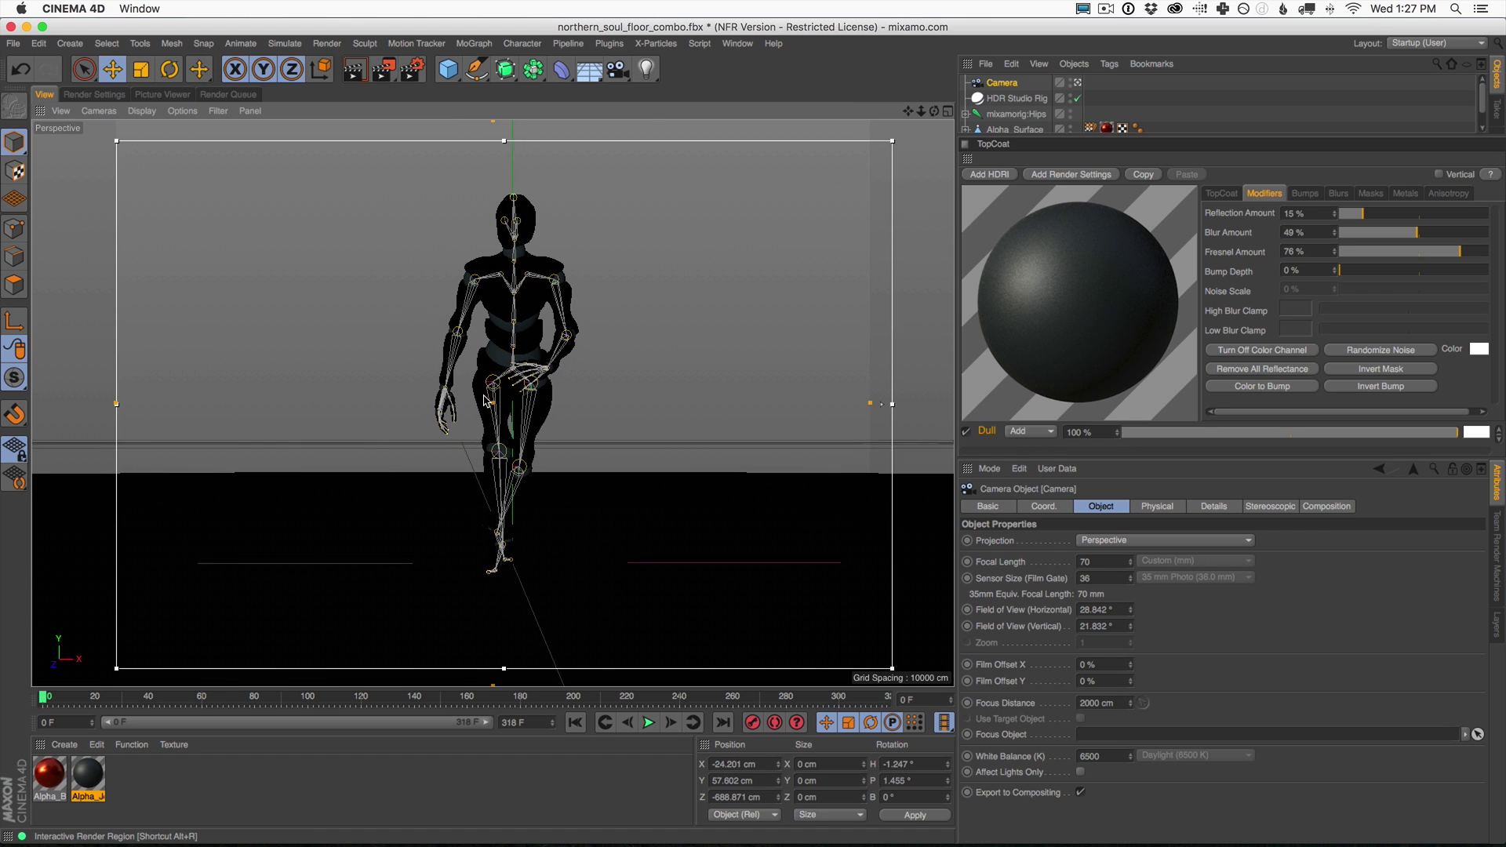
alt+drag(499, 414, 710, 262)
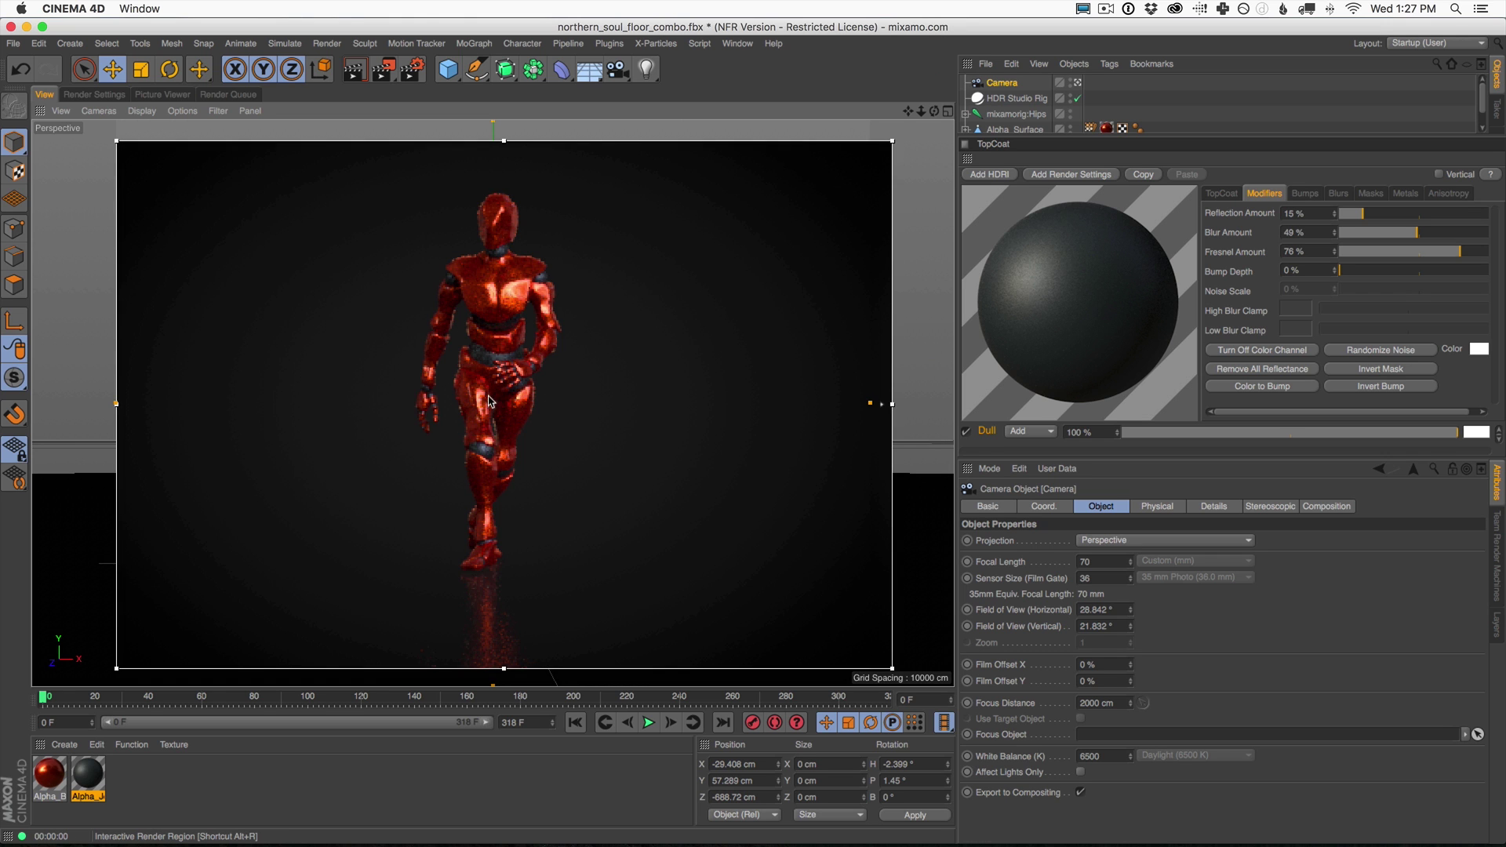
alt+middle_drag(495, 377, 495, 397)
mouse_move(495, 397)
alt+mouse_down()
mouse_move(502, 424)
mouse_move(488, 405)
alt+mouse_up()
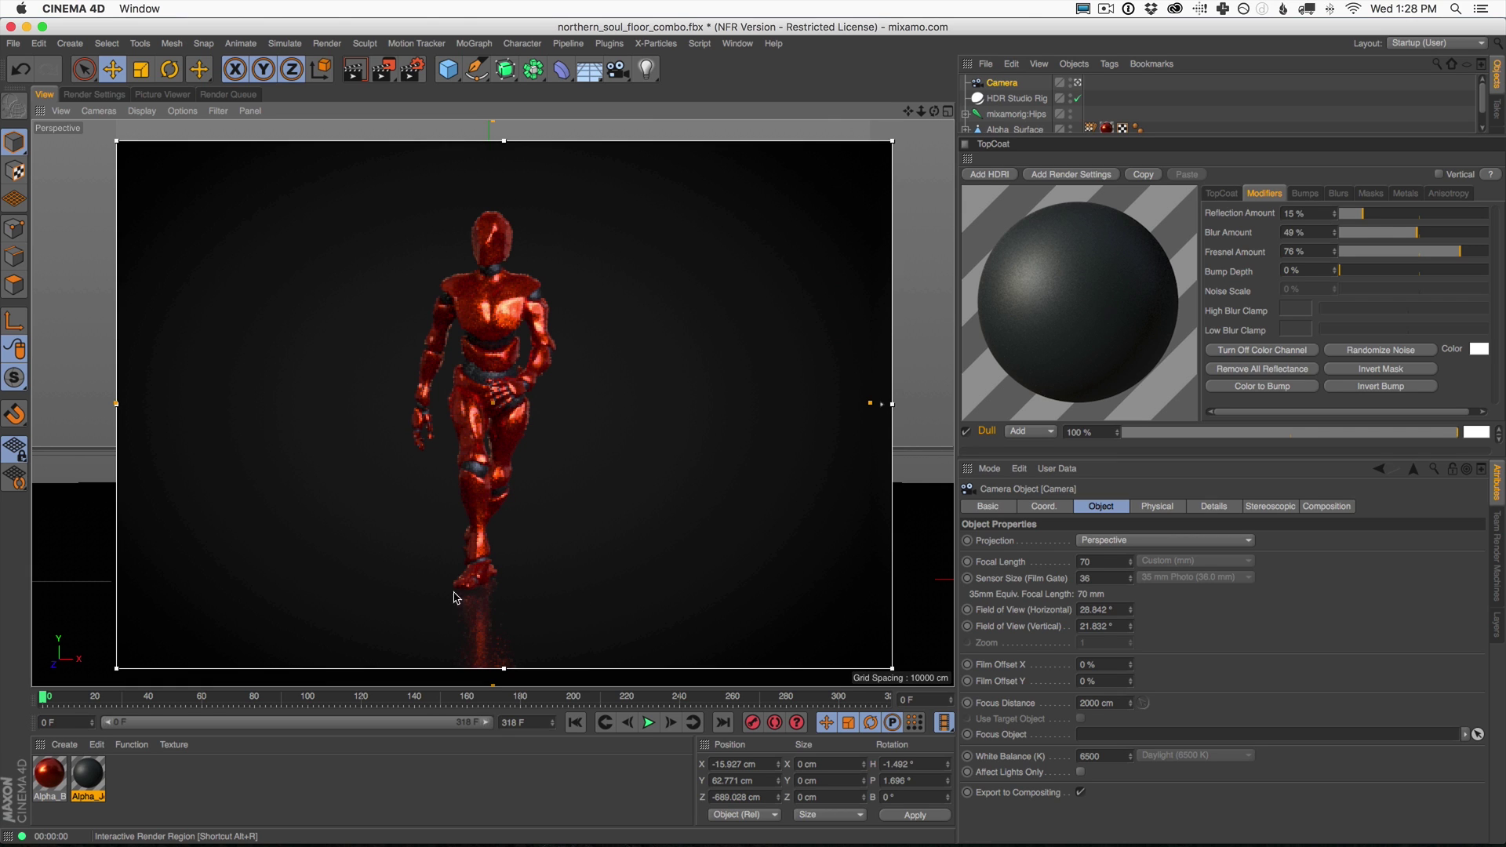
Apply the GI Low render preset, then select the HDR Studio Rig object.
click(102, 95)
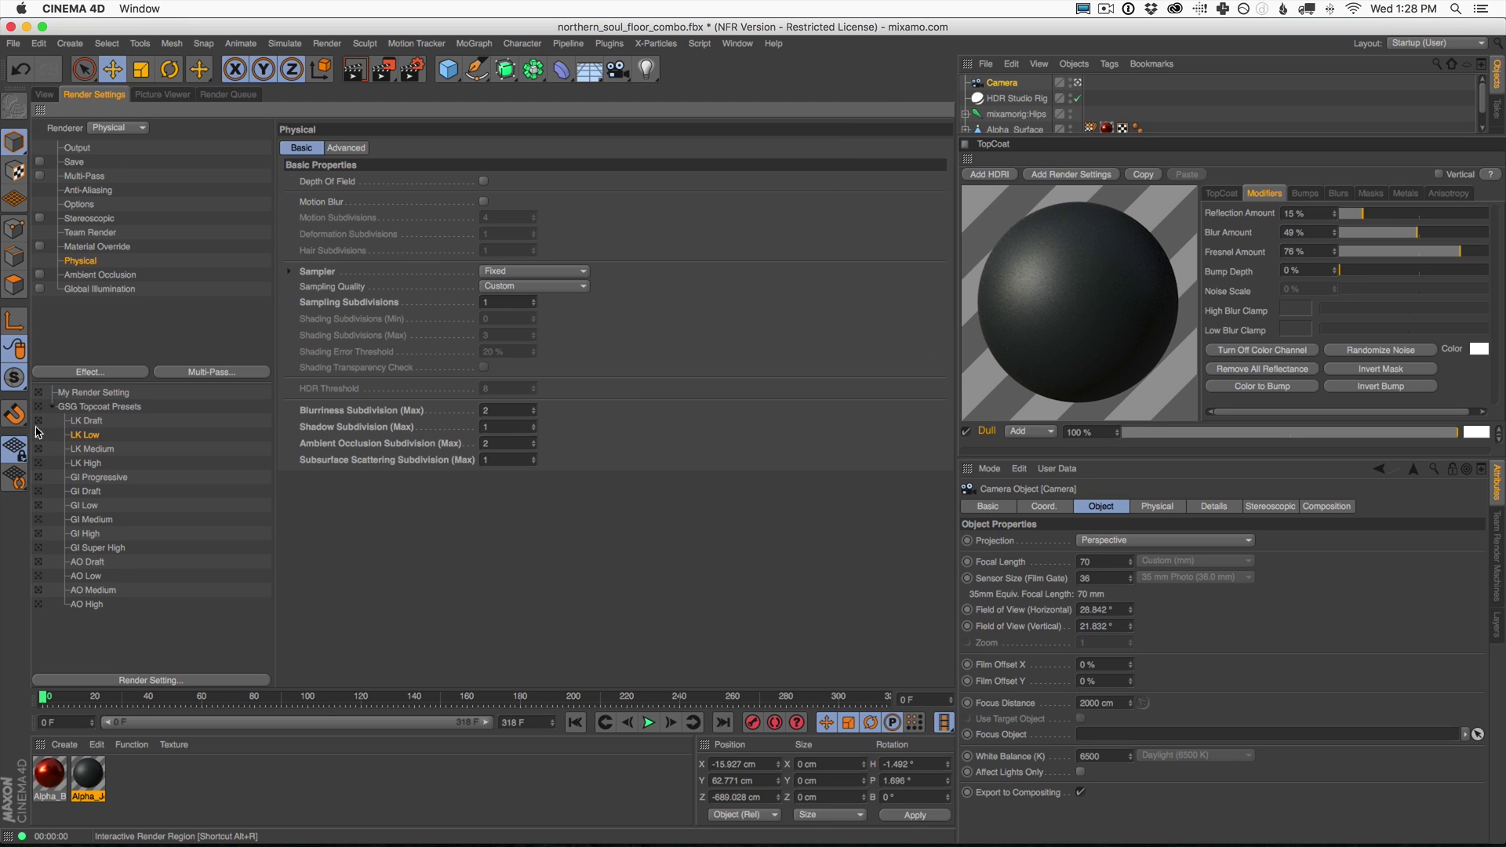
click(46, 95)
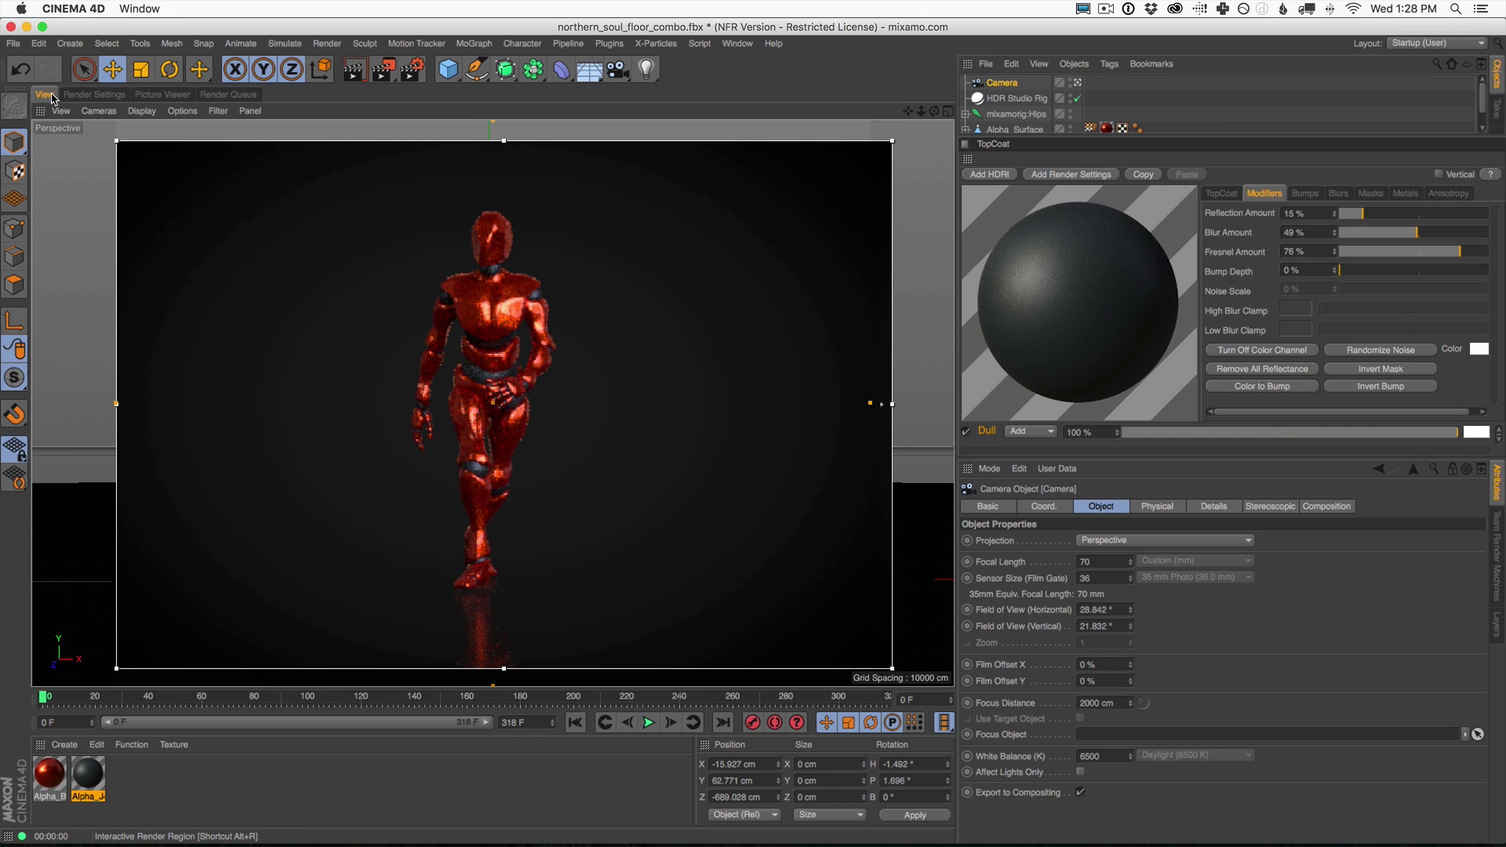
click(95, 94)
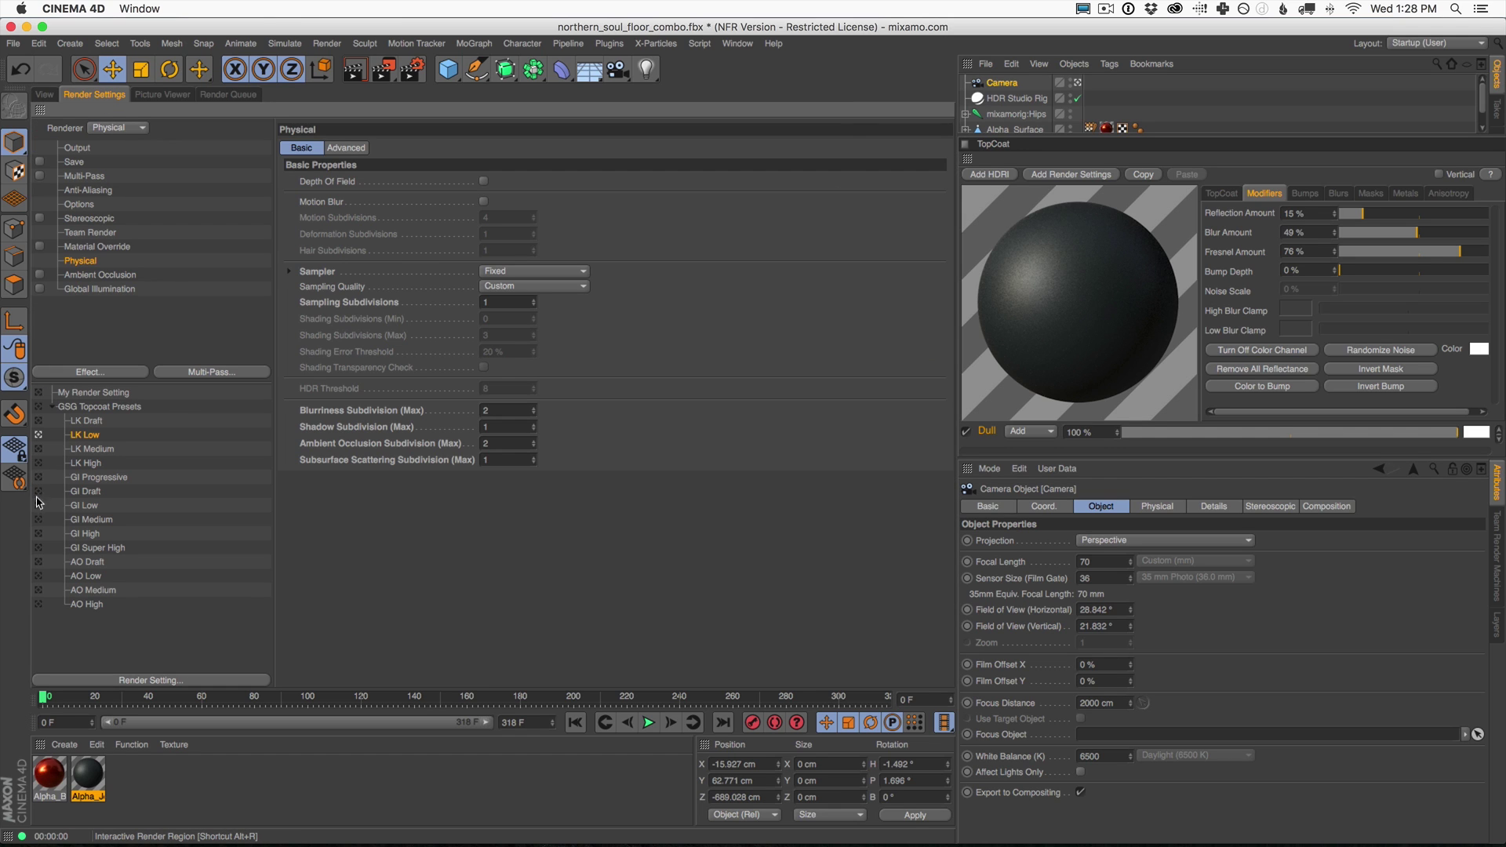
click(38, 506)
click(41, 95)
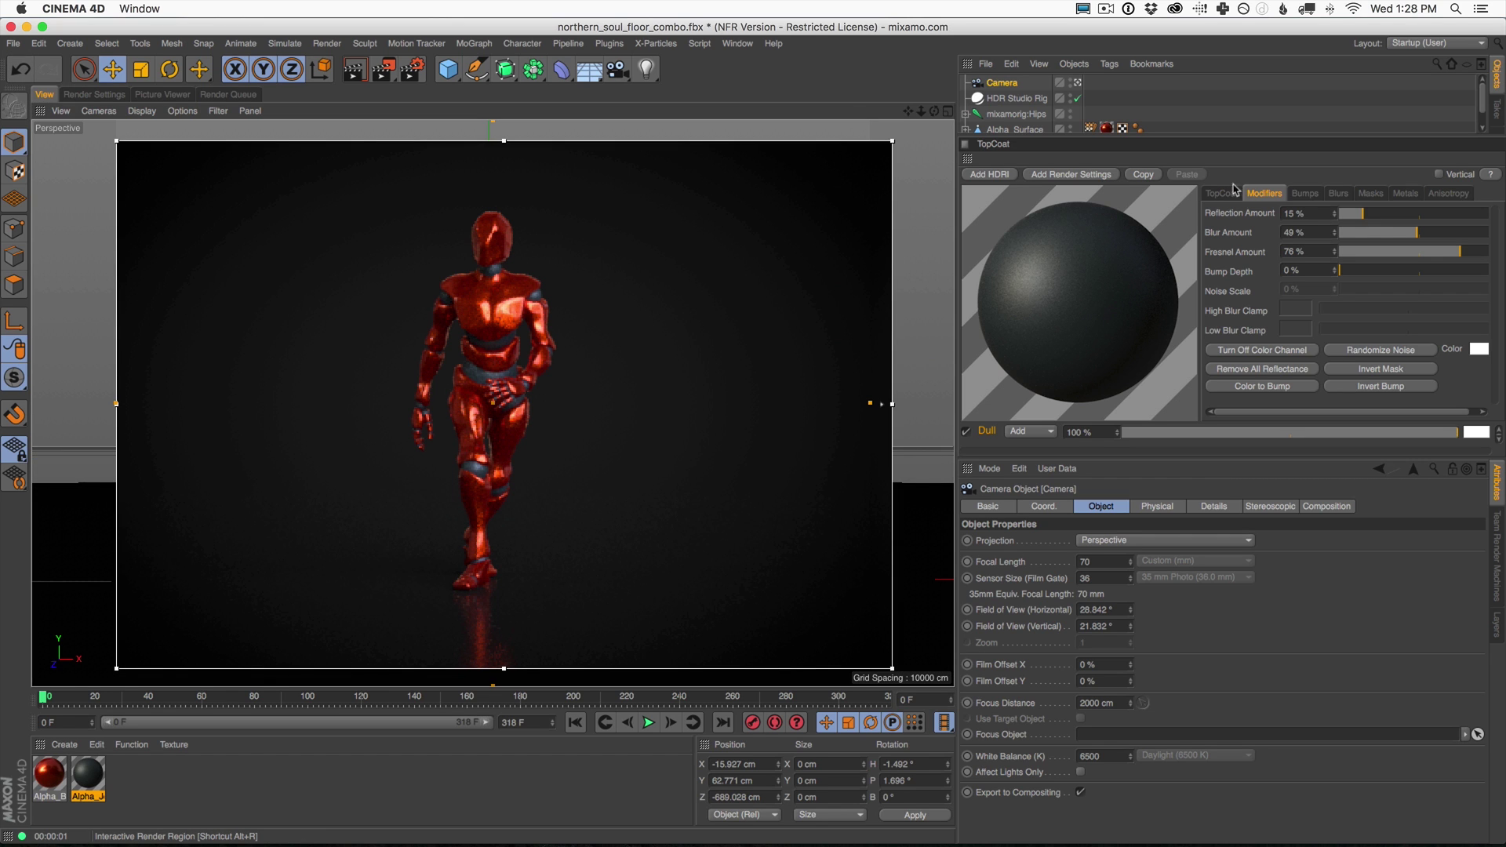
click(1035, 99)
click(1301, 507)
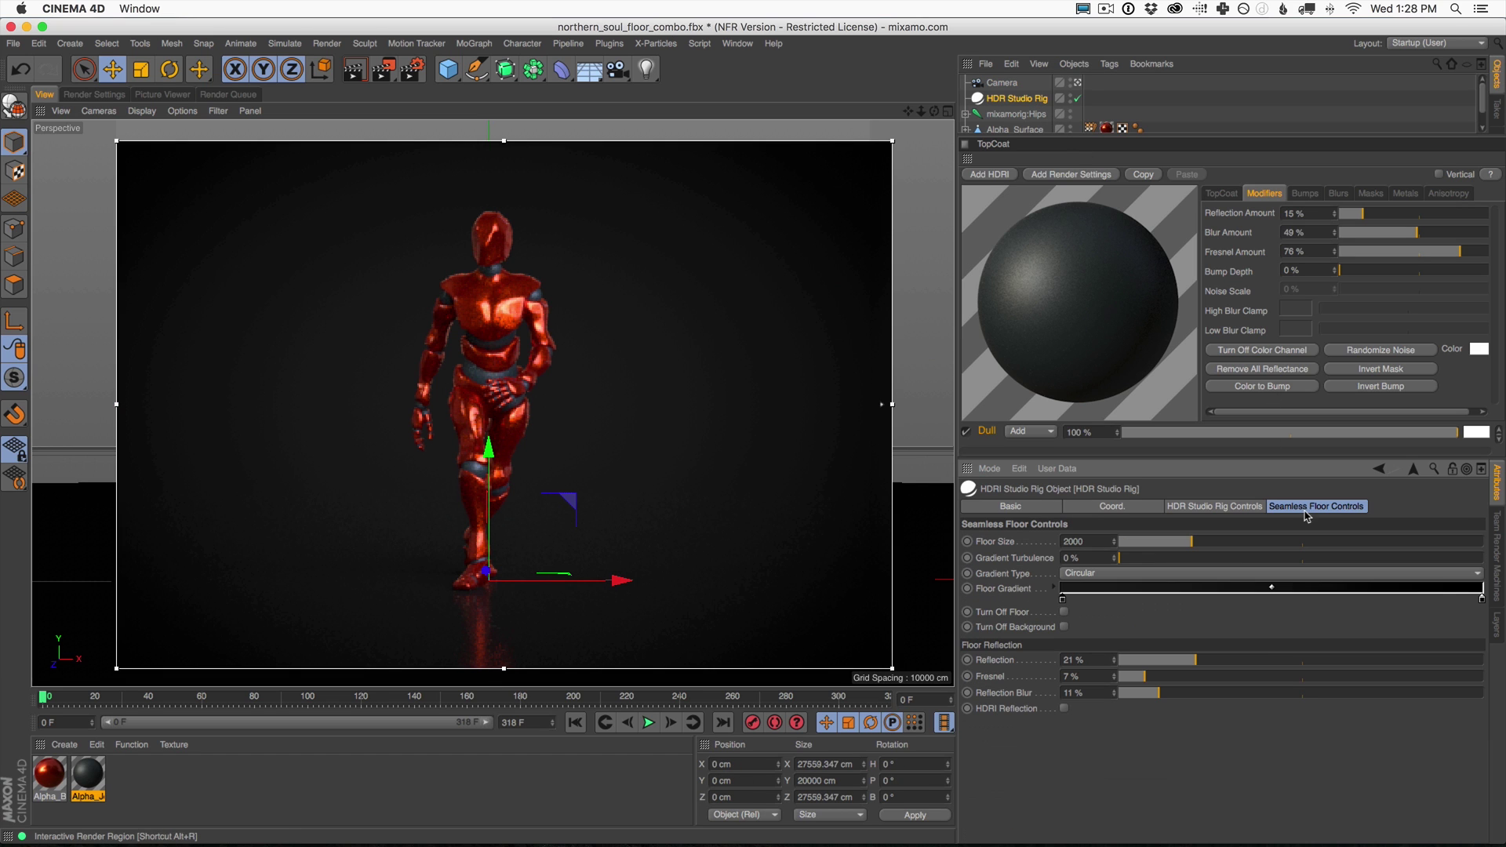
click(1067, 603)
drag(1040, 630, 1166, 630)
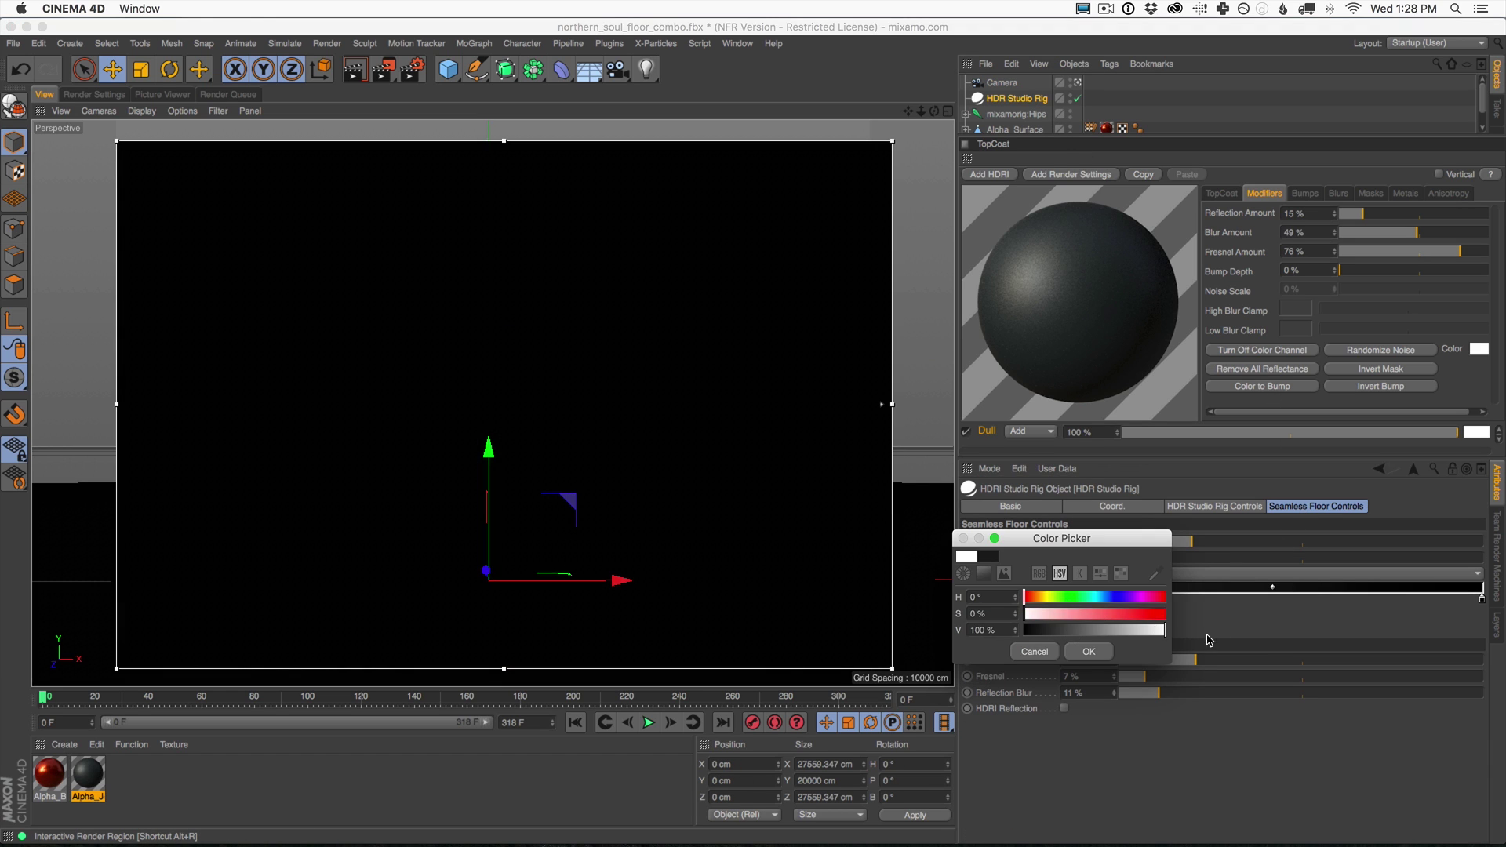
click(1089, 651)
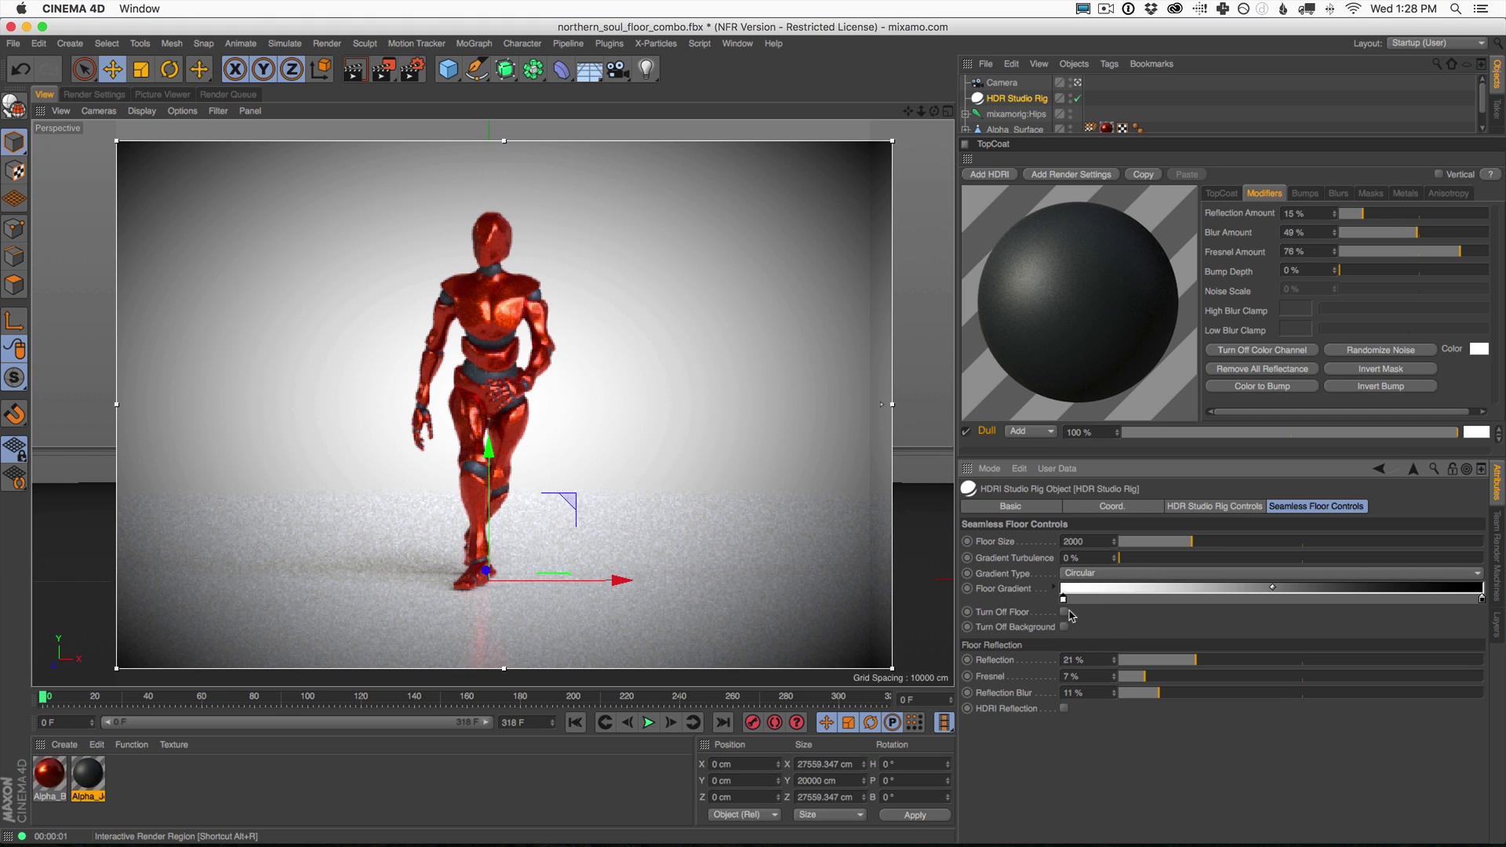
key(super+z)
key(super+z)
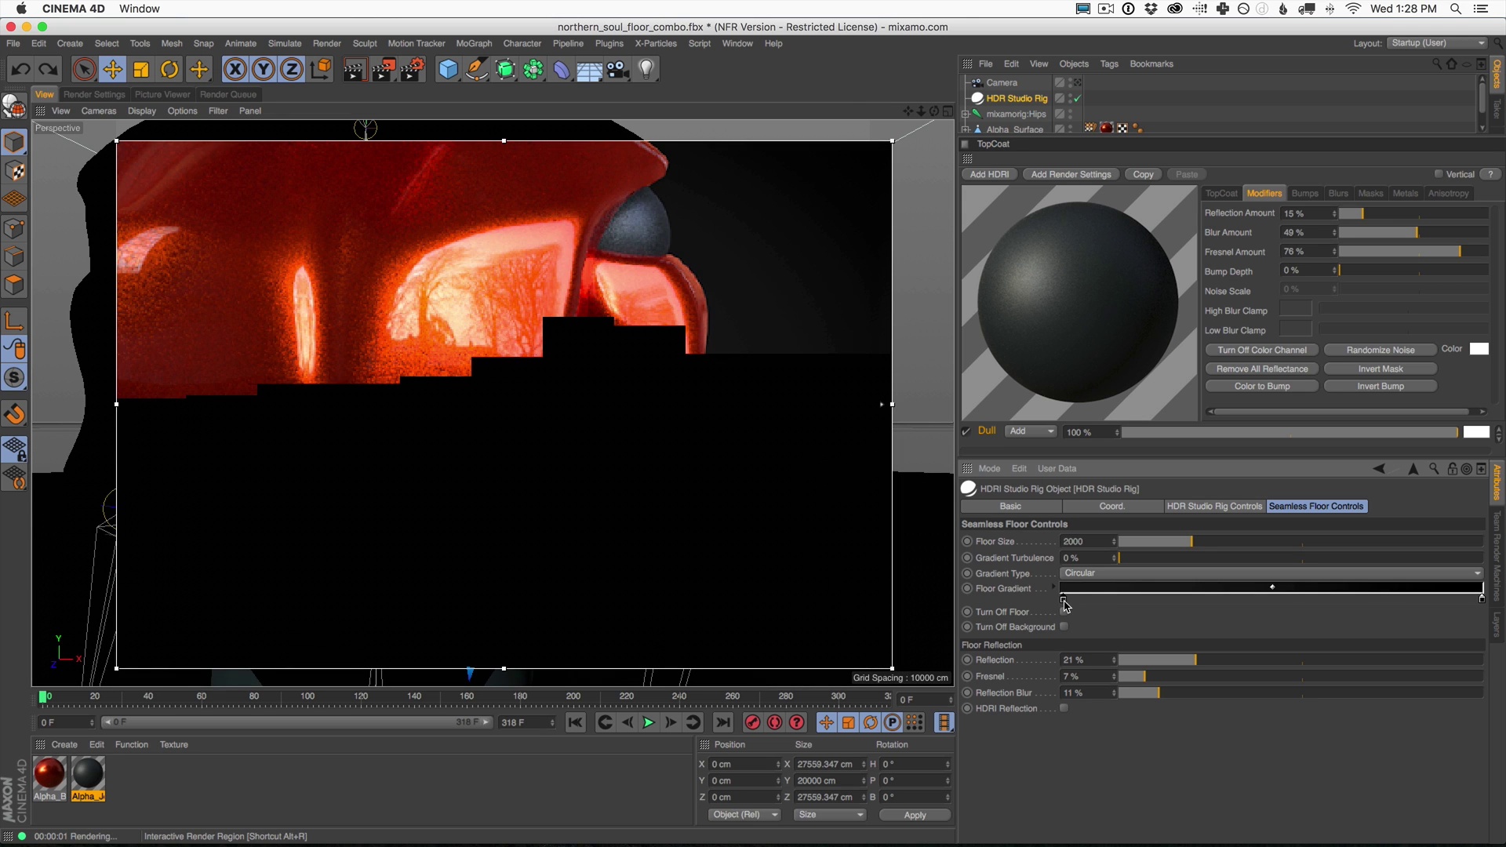
click(1078, 82)
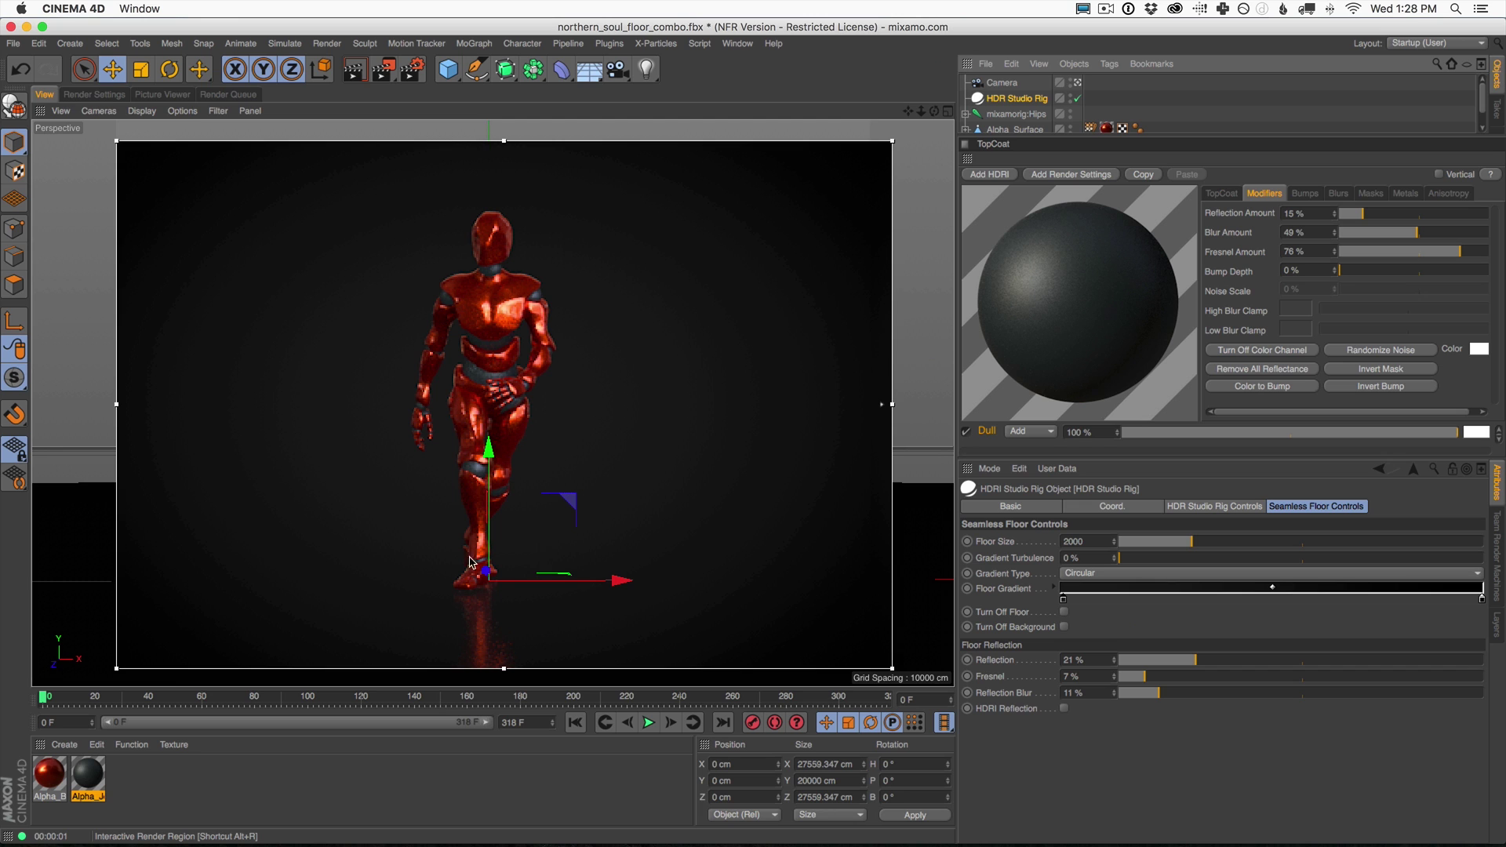
Move the animation to frame 19 and bring up Render Settings for the GI Medium preset.
click(96, 95)
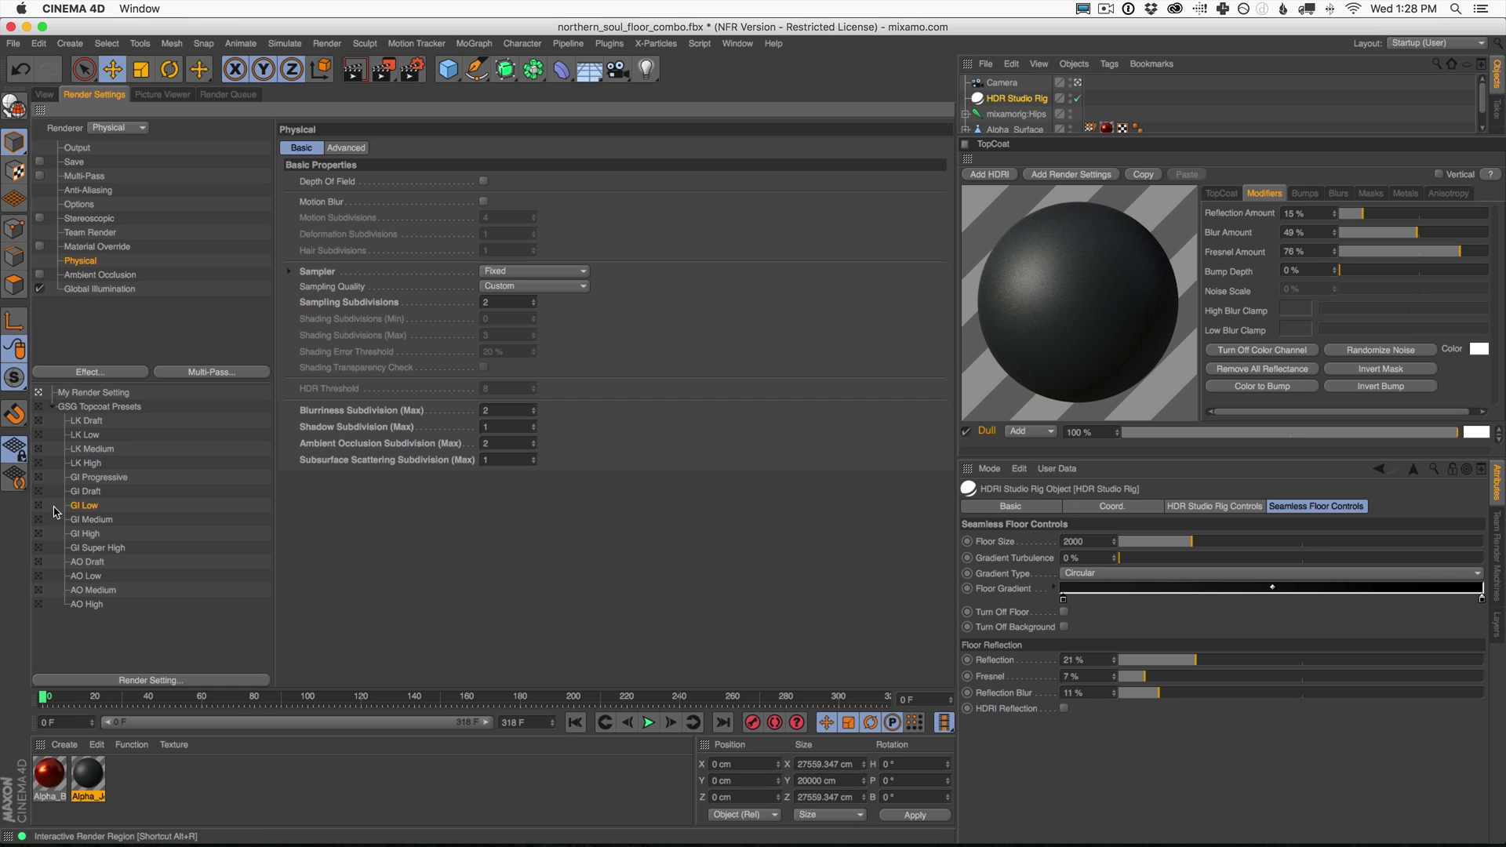
click(45, 95)
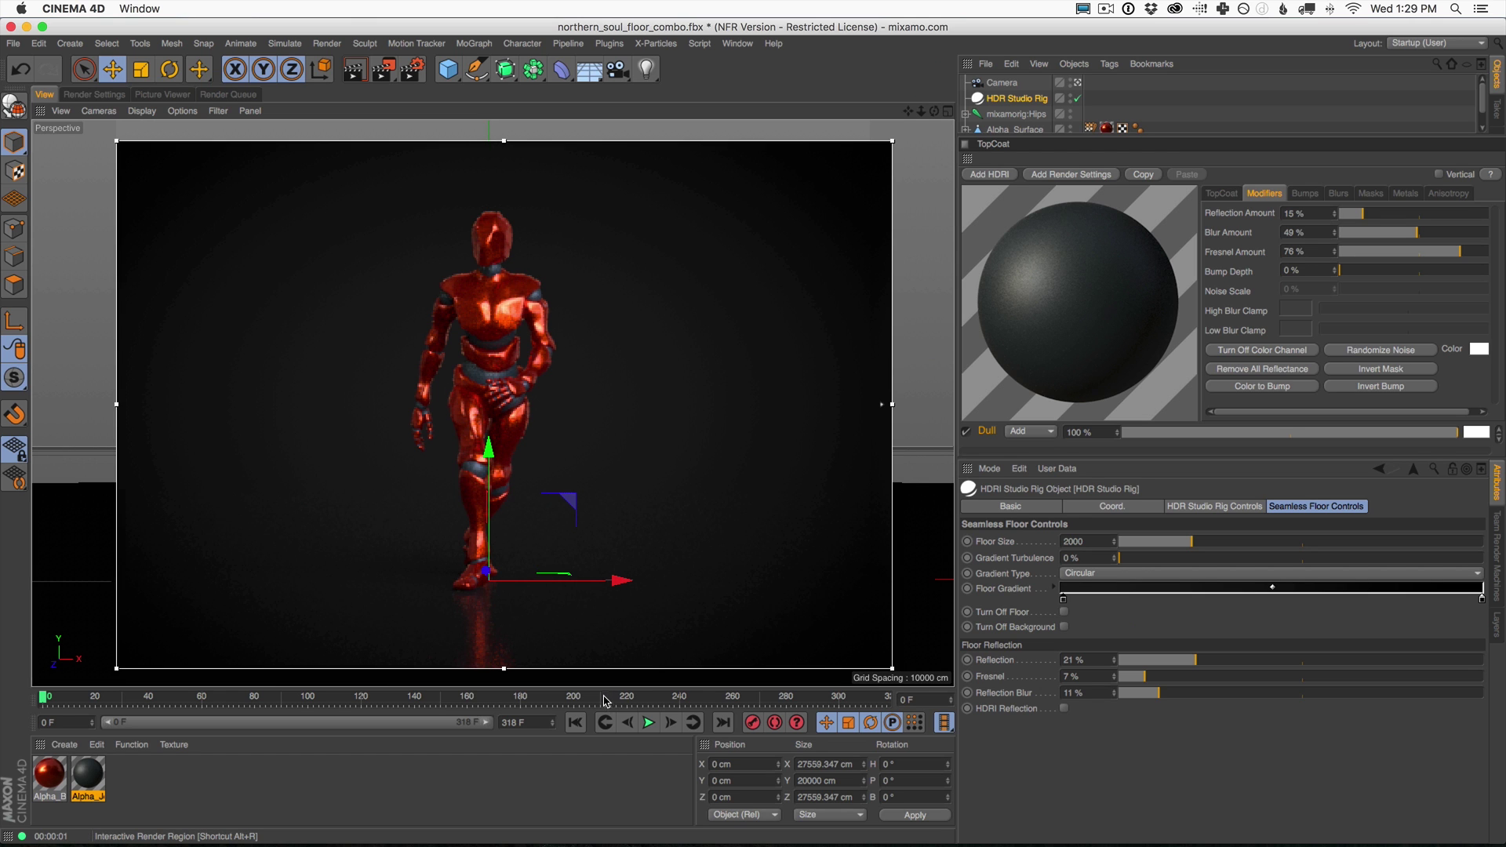
drag(607, 700, 581, 690)
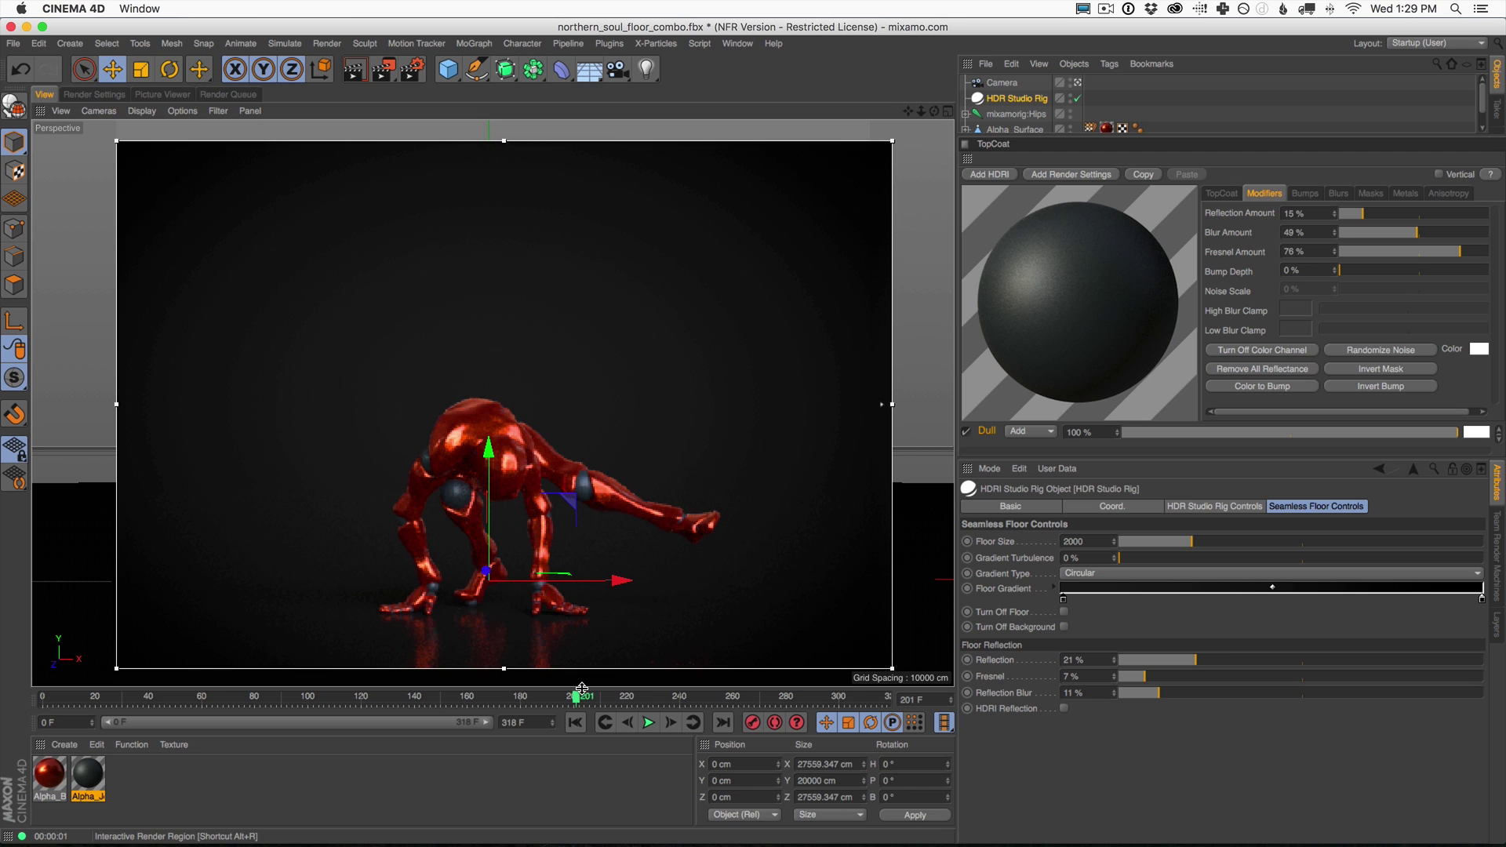
click(97, 696)
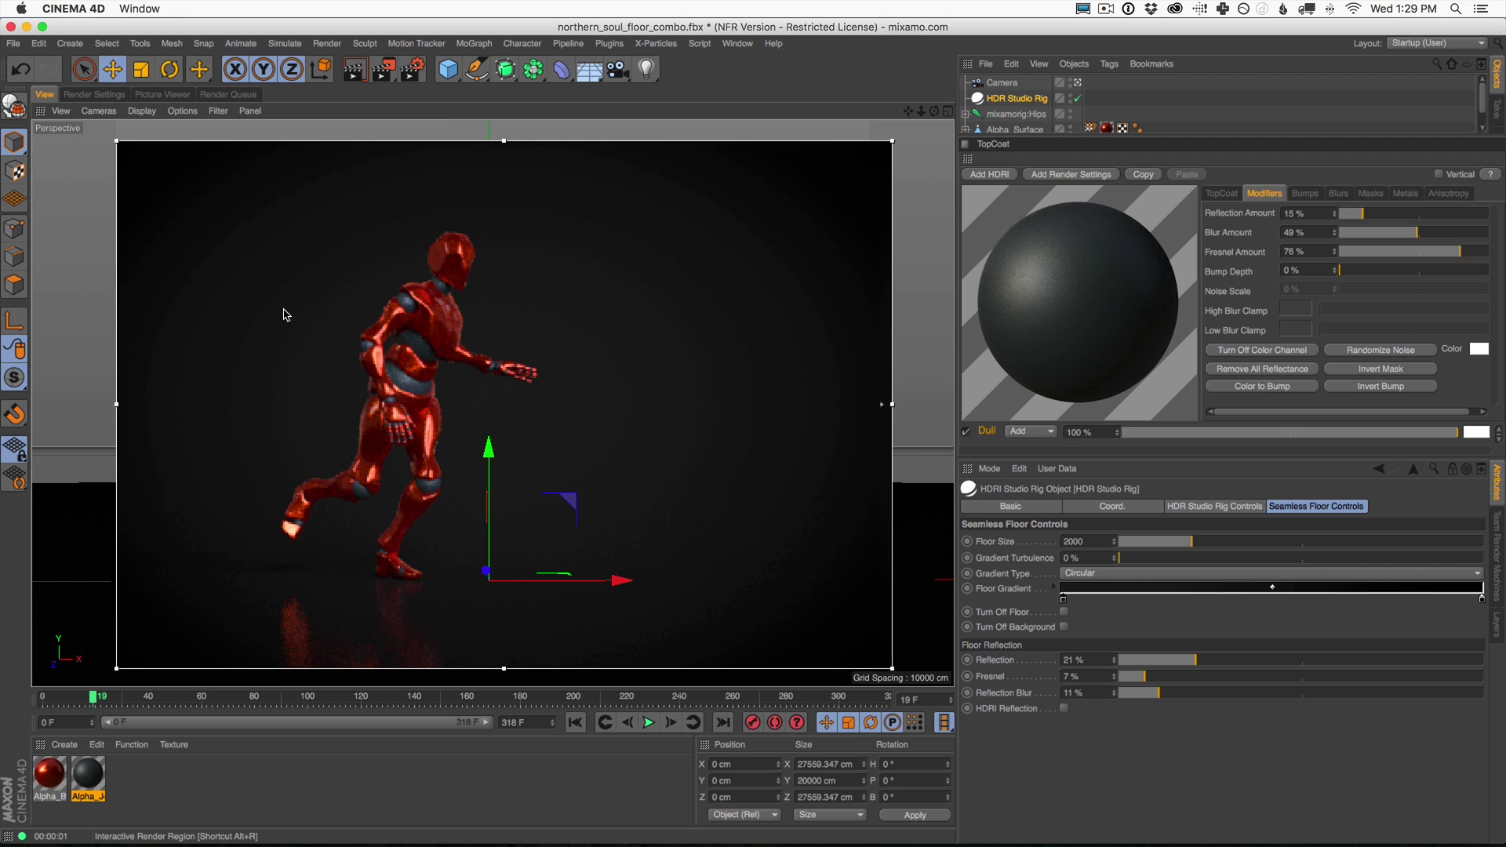
click(88, 96)
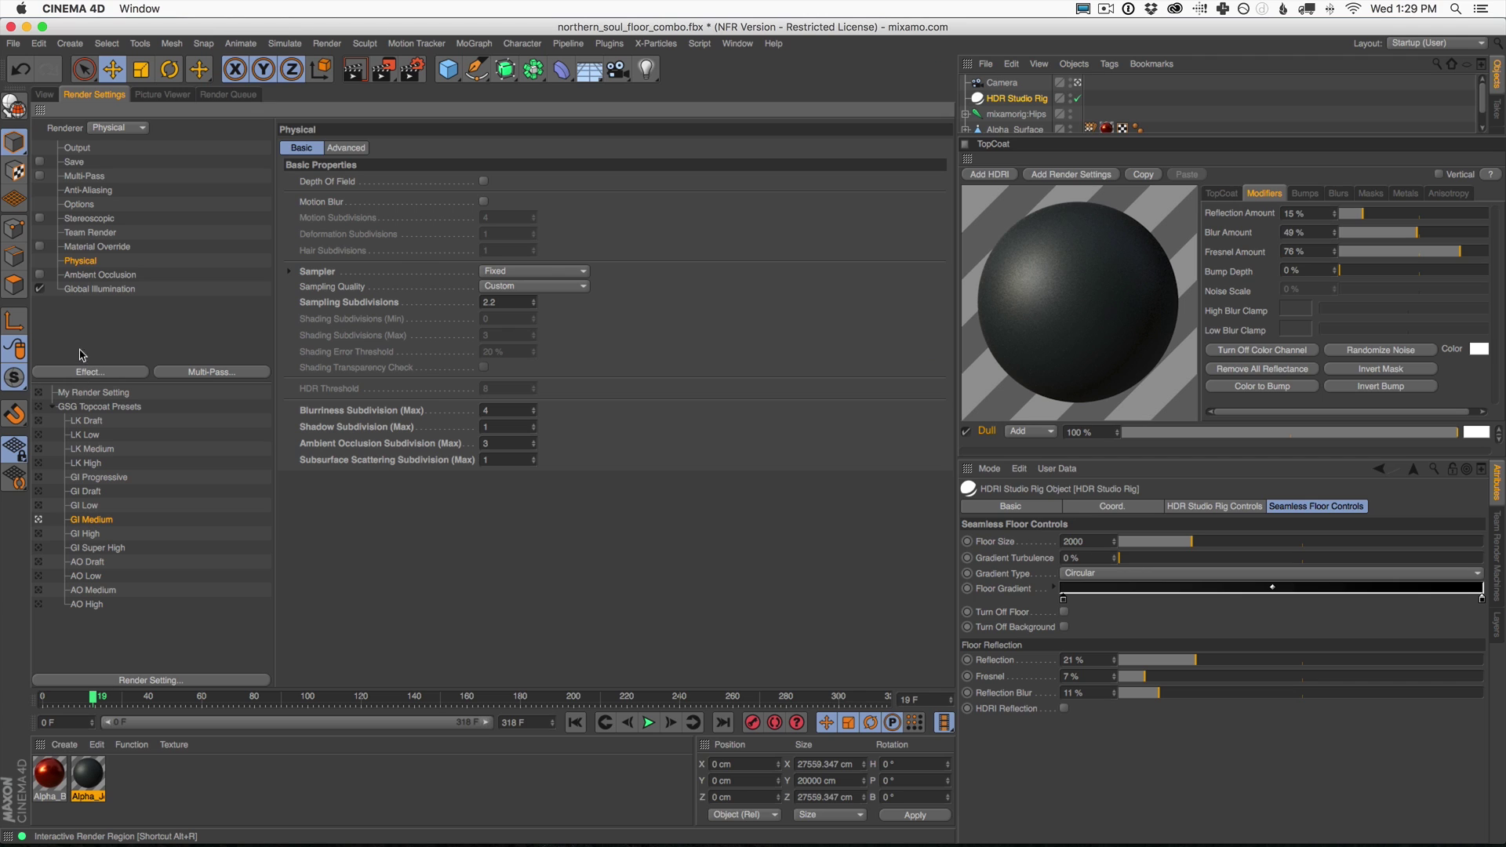
Set the output resolution to 1920 x 1080 and the frame range to All Frames (0 to 318).
click(77, 149)
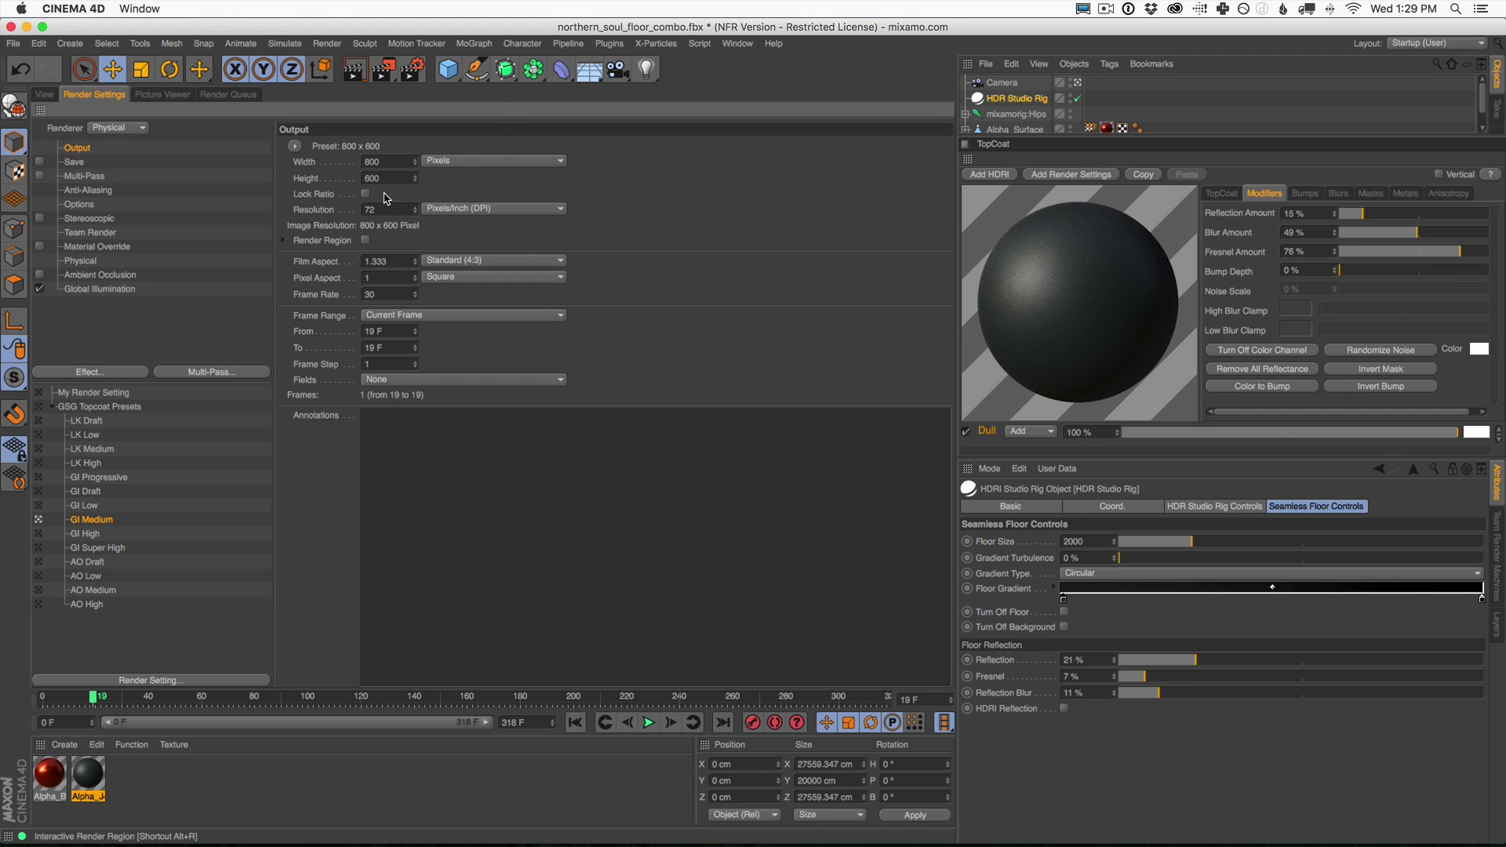
double_click(379, 161)
text(1920)
key(Tab)
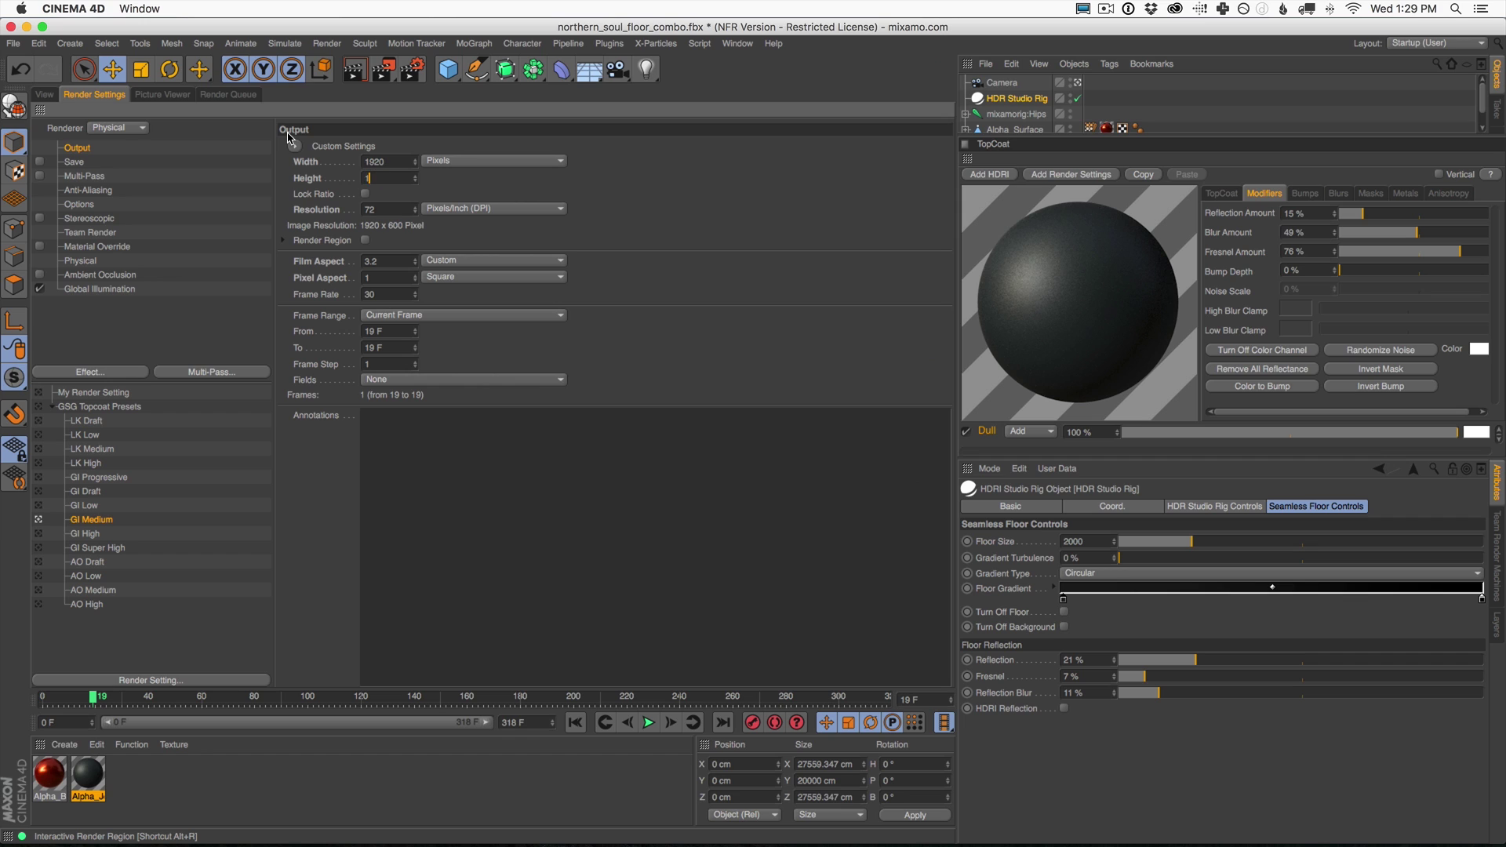
key(Return)
click(409, 316)
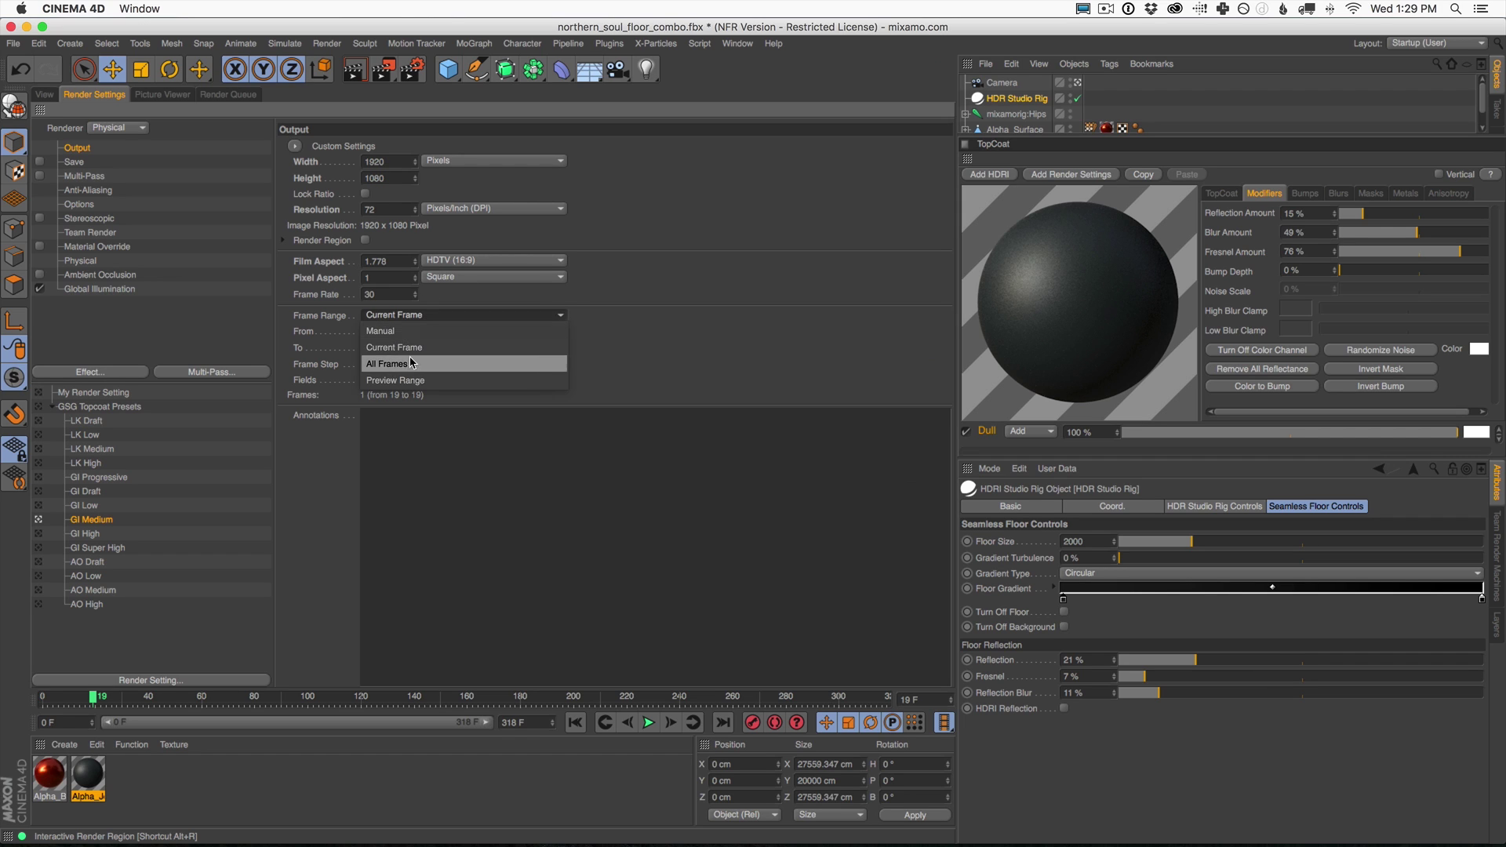
click(414, 365)
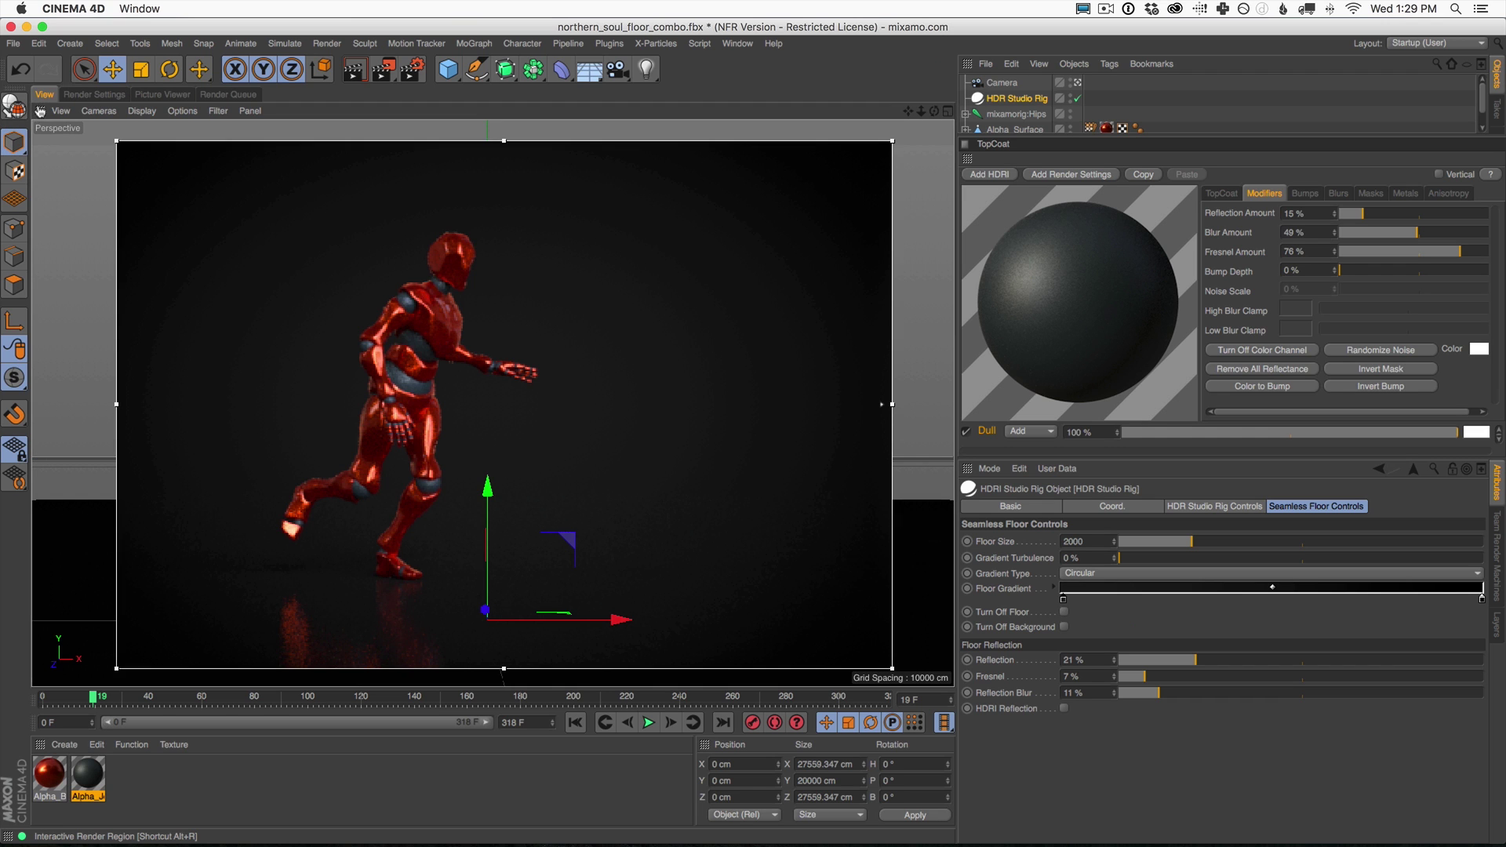
Turn on saving of rendered images in TIFF (PSD Layers) format.
click(44, 94)
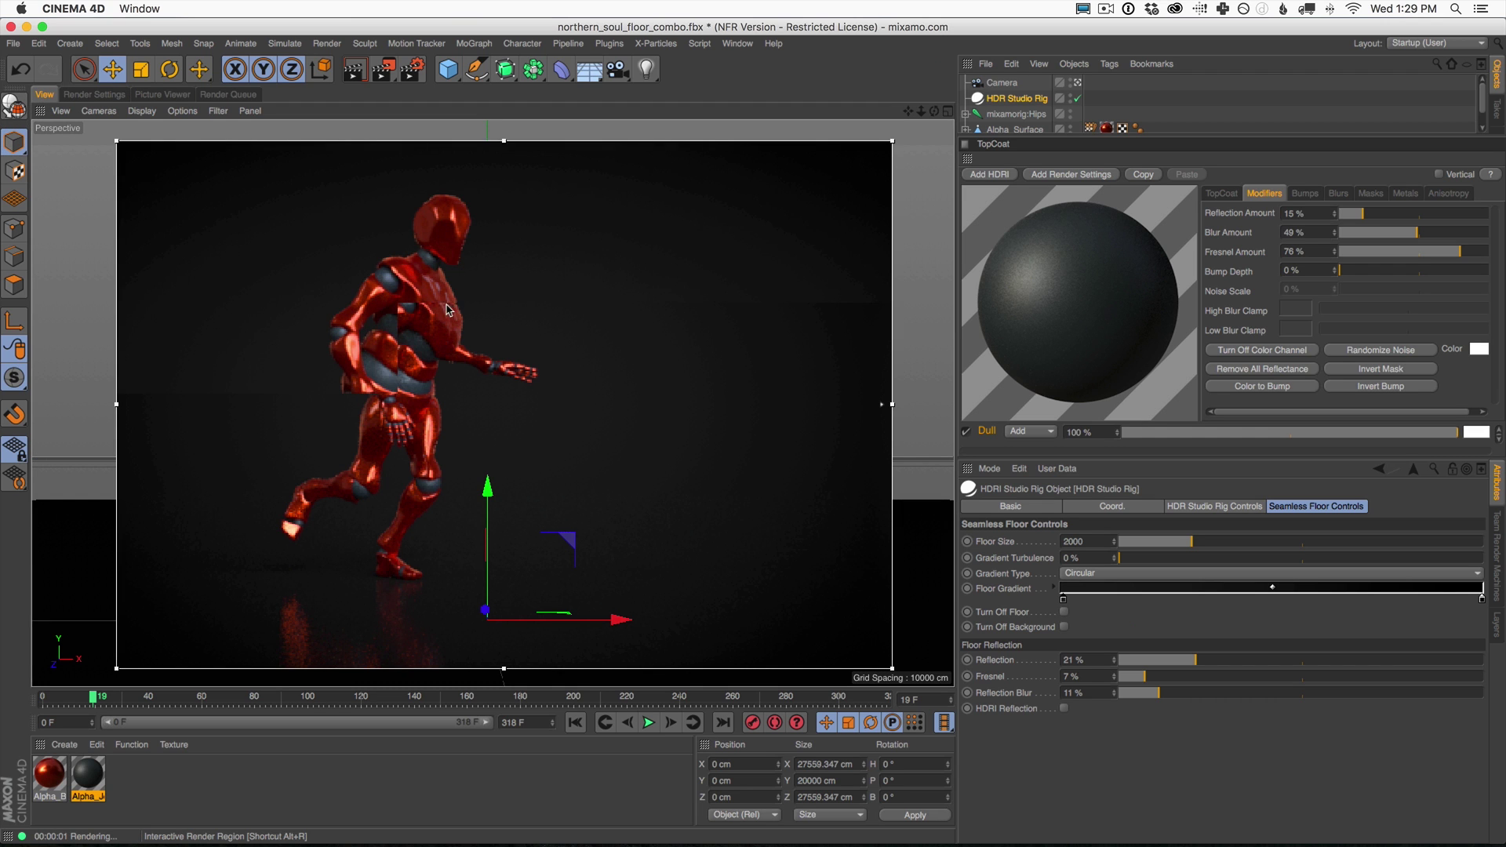
click(87, 95)
click(76, 162)
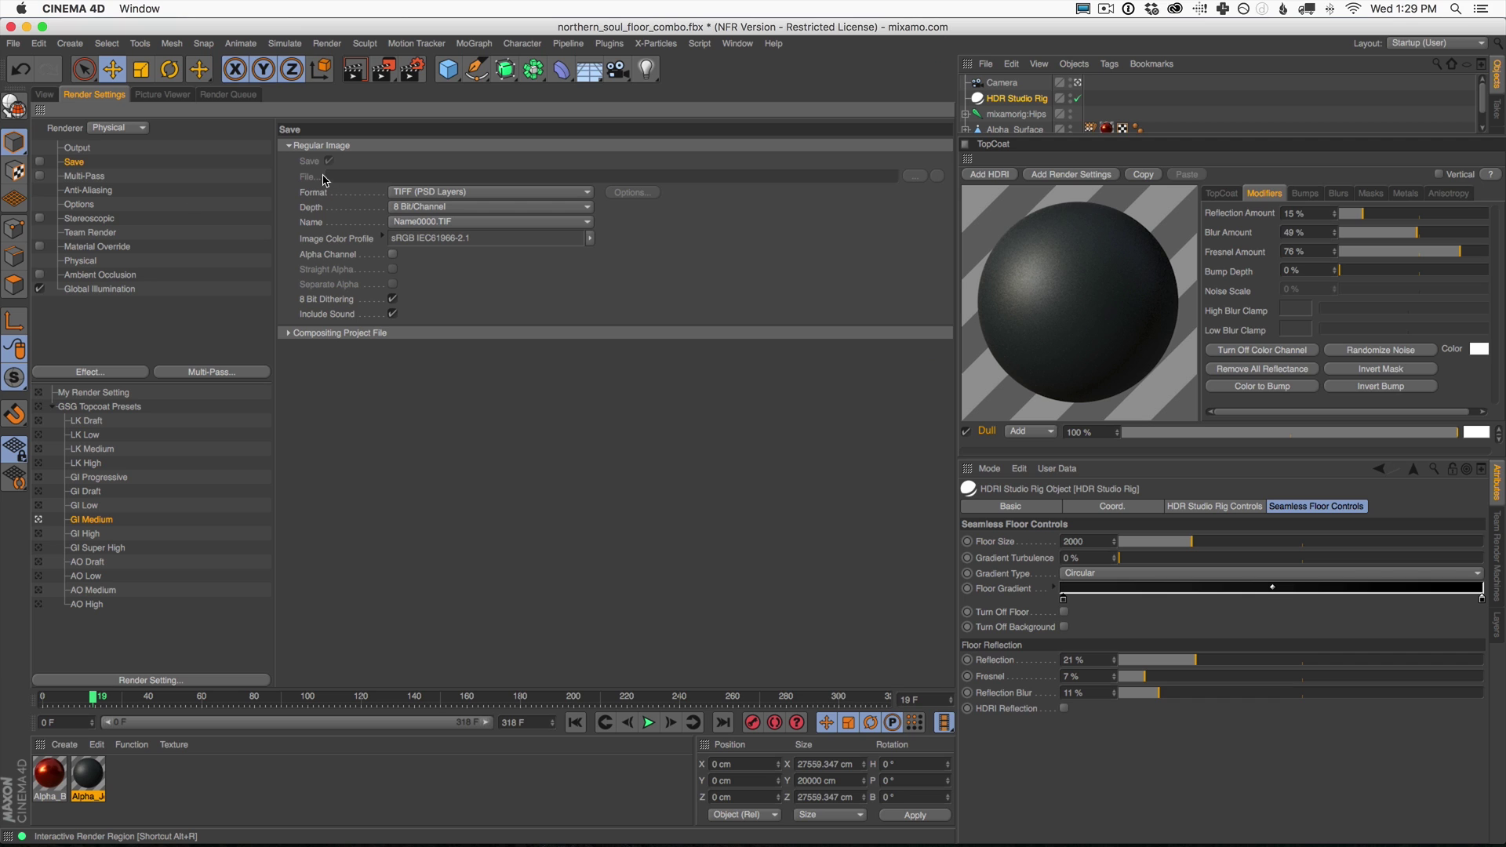
click(39, 161)
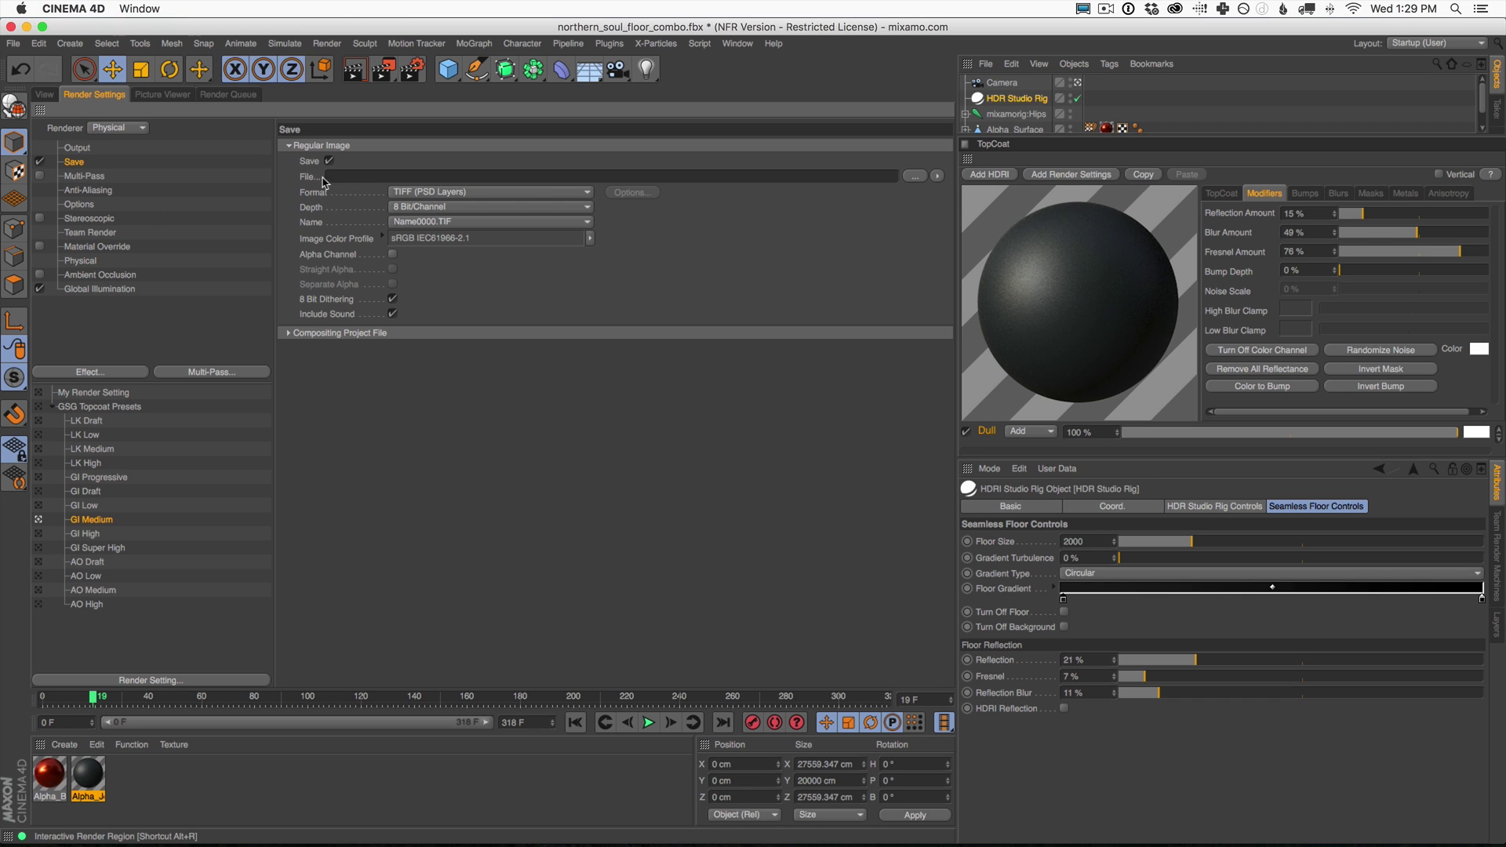
click(56, 97)
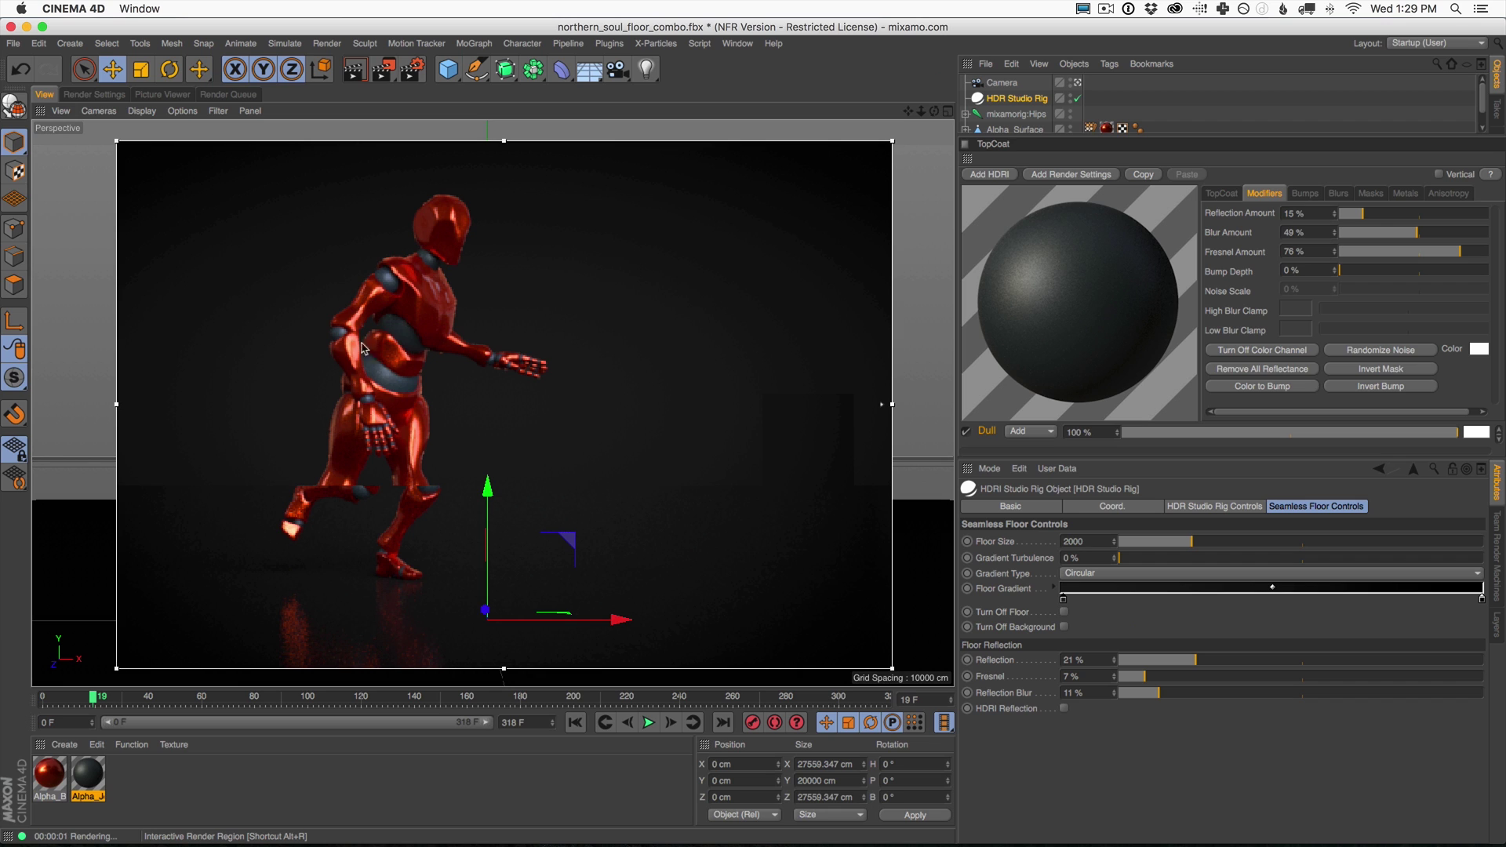
Render the camera view to preview the red robot at frame 19 on the dark floor.
click(354, 71)
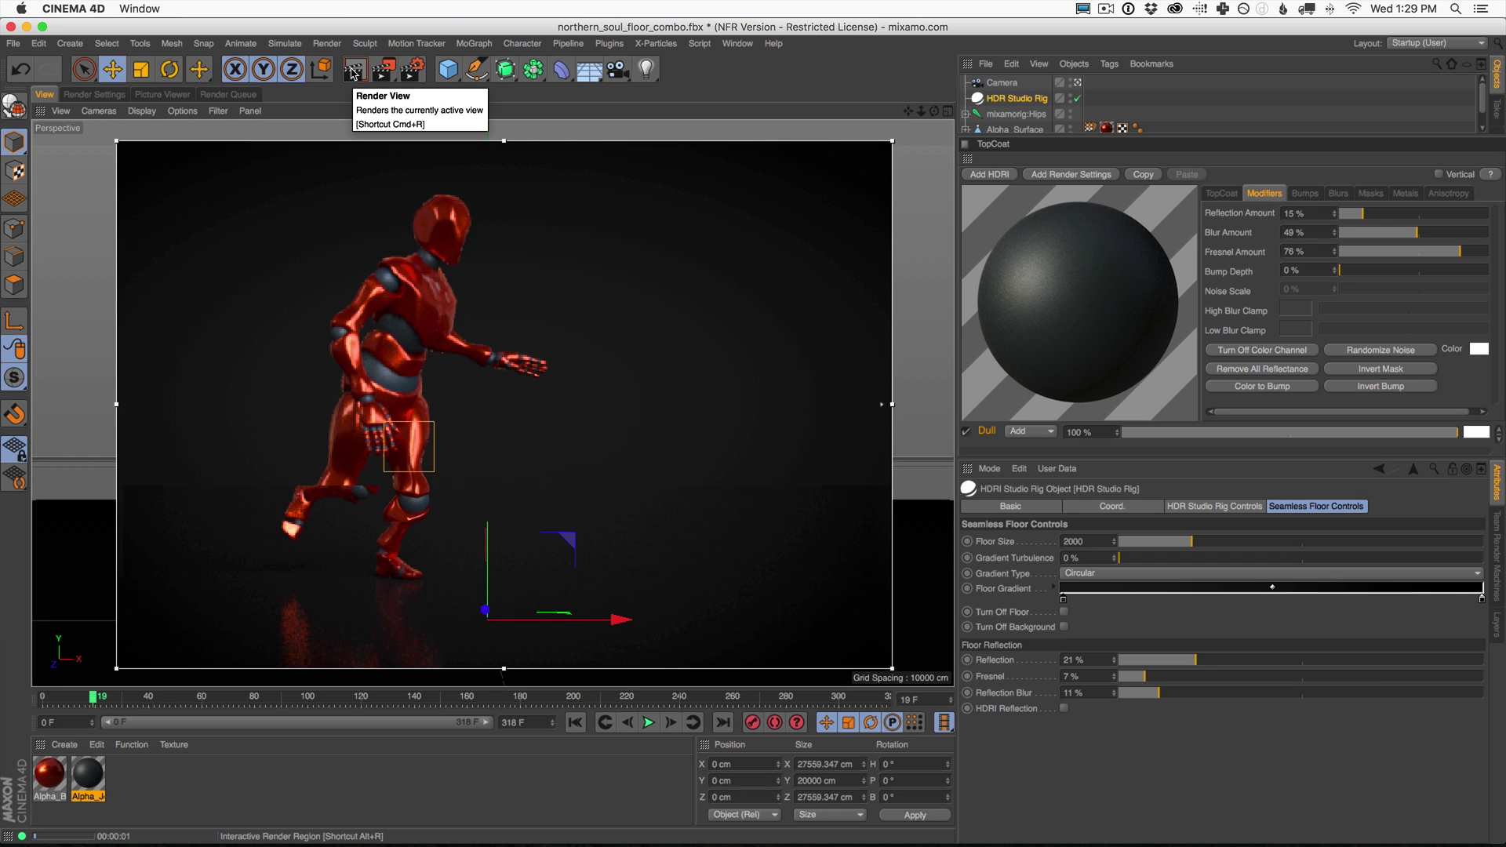